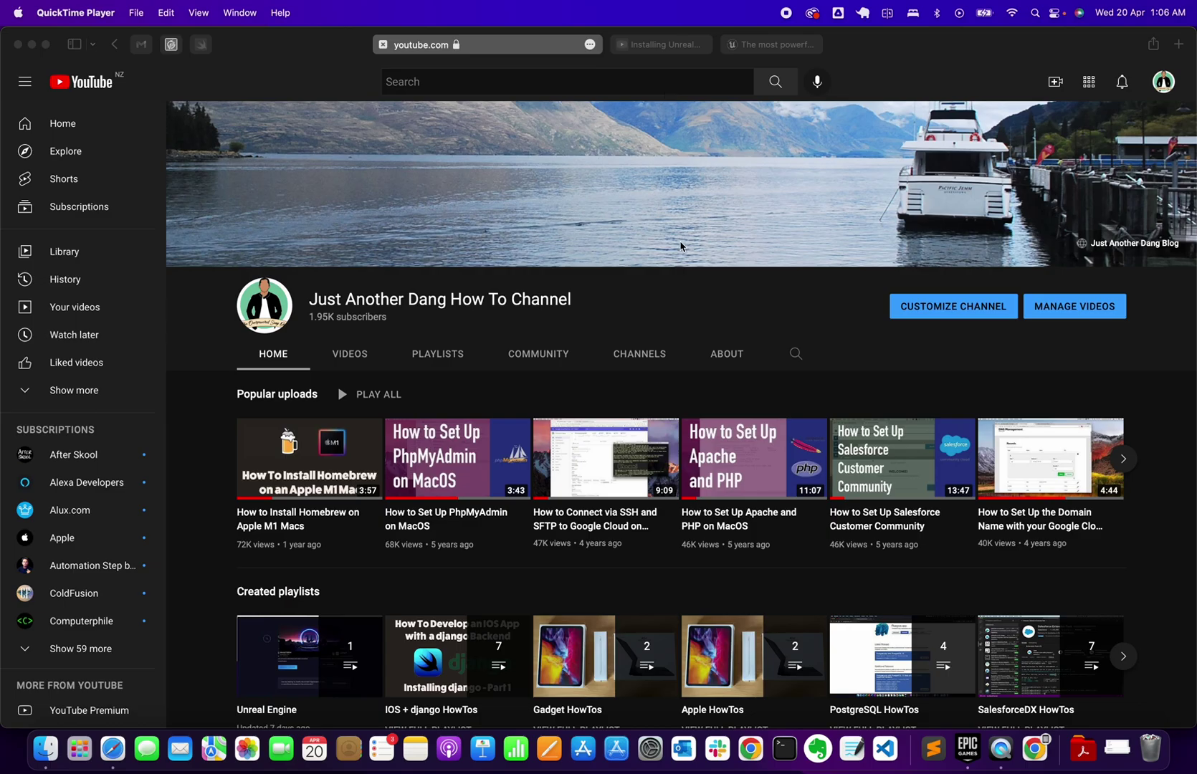
Step: Switch to the Safari tab showing the unrealengine.com website
click(754, 47)
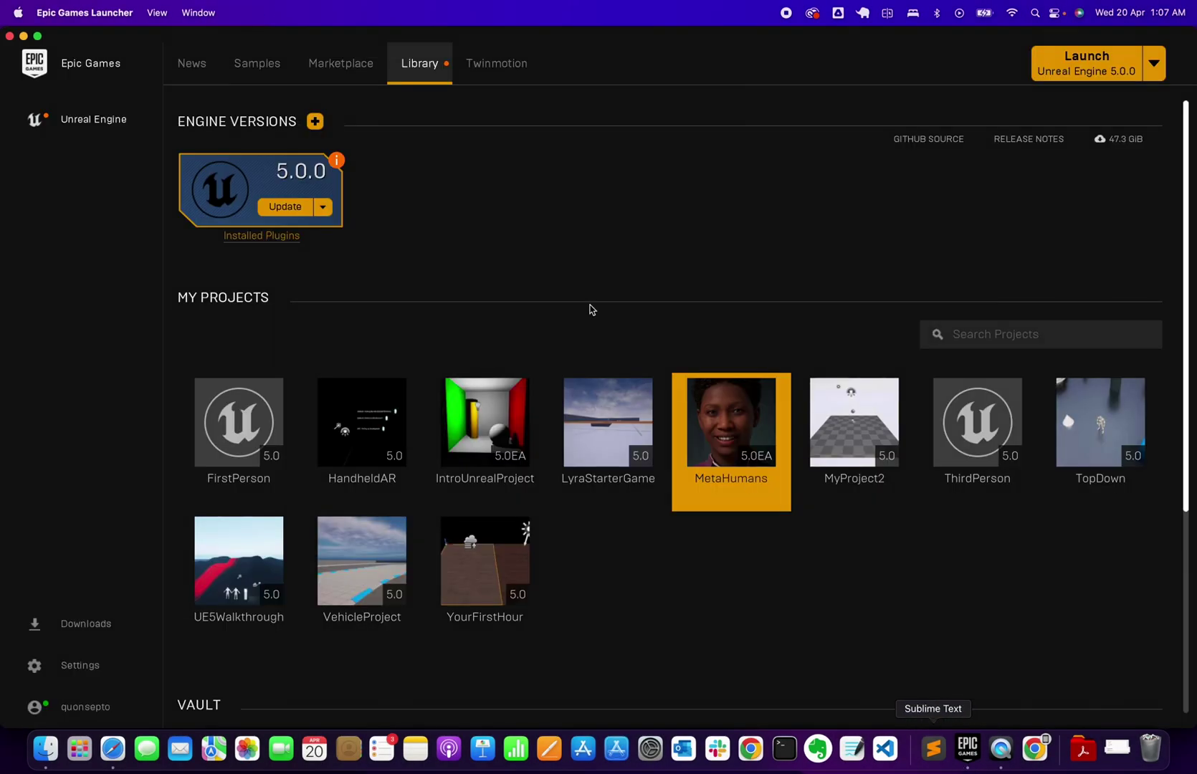
Step: Deselect MetaHumans and launch the FirstPerson project from My Projects in Unreal Editor 5.0.0
click(510, 214)
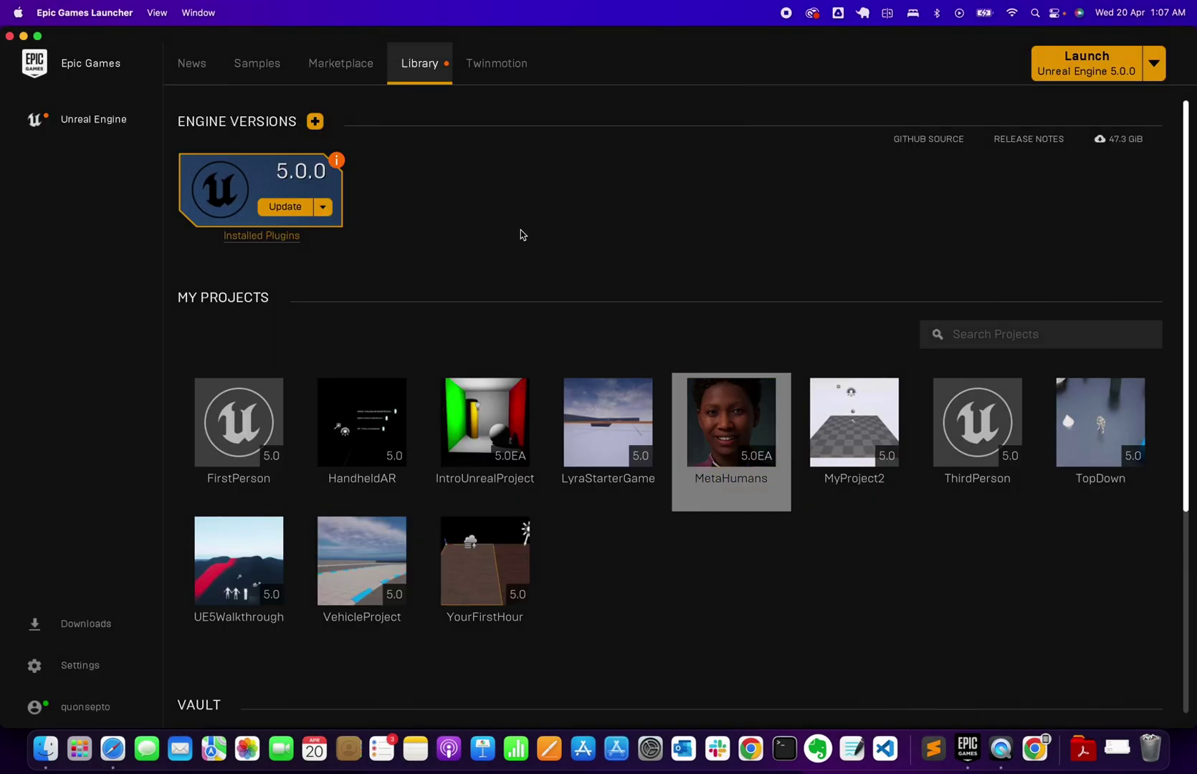
mouse_move(336, 168)
click(322, 207)
click(223, 417)
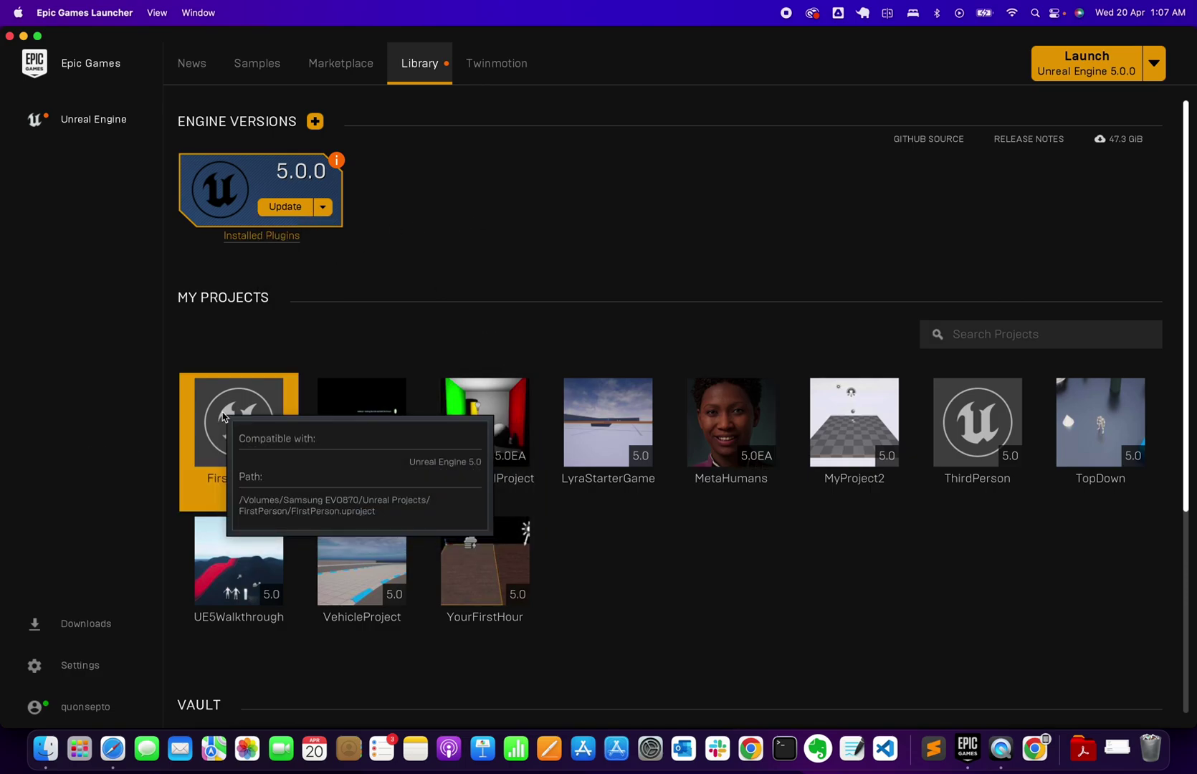
double_click(224, 417)
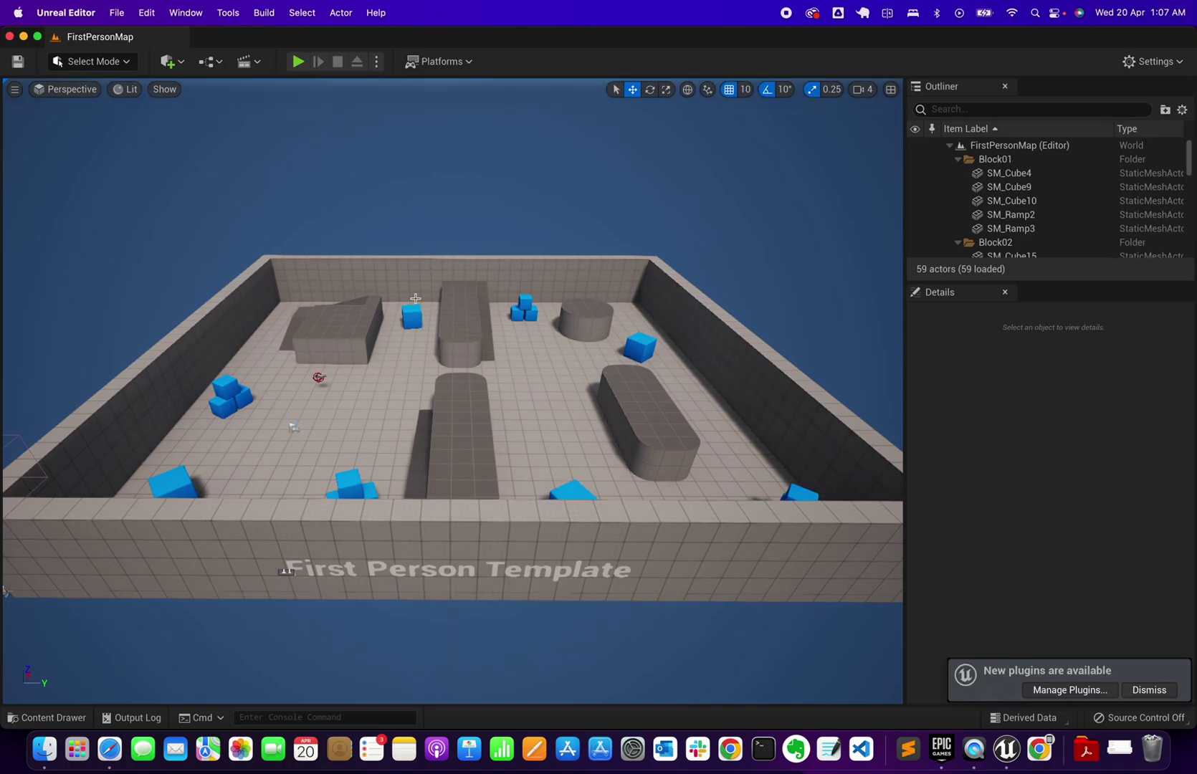
Step: Play-test the first-person level, grabbing the rifle and shooting the stacked blue cubes
click(427, 360)
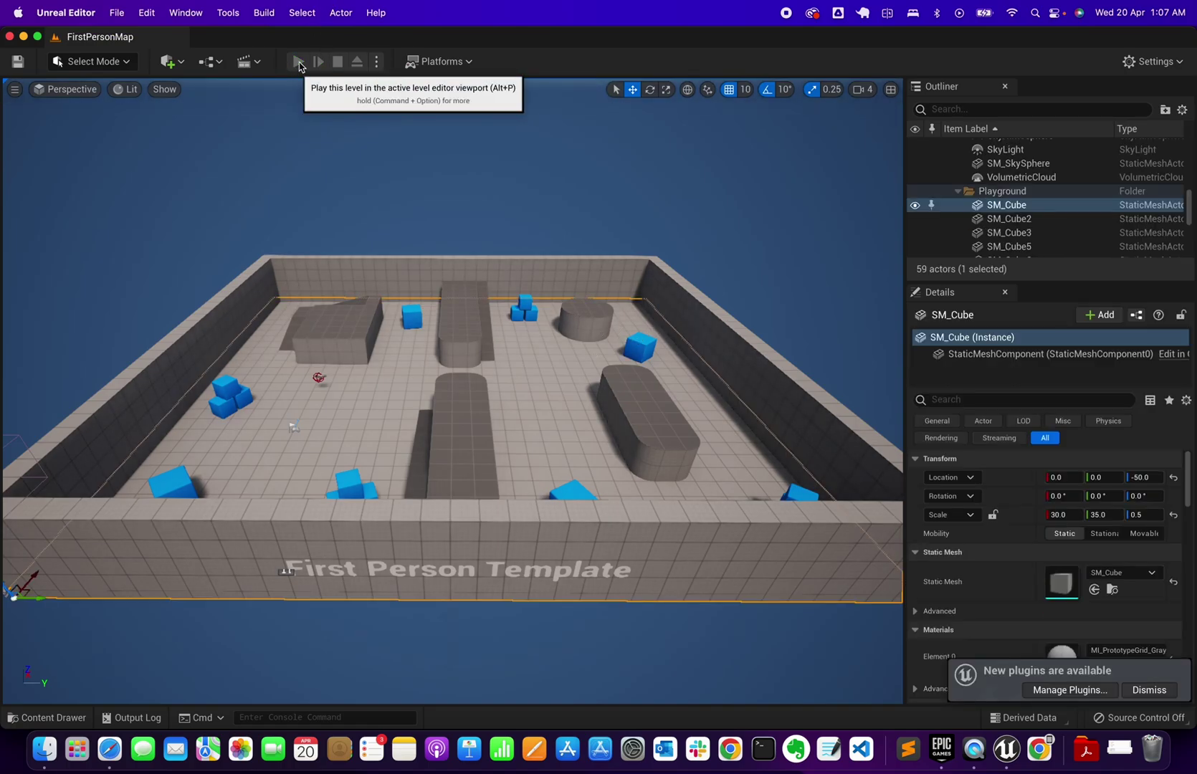
click(298, 63)
key(w)
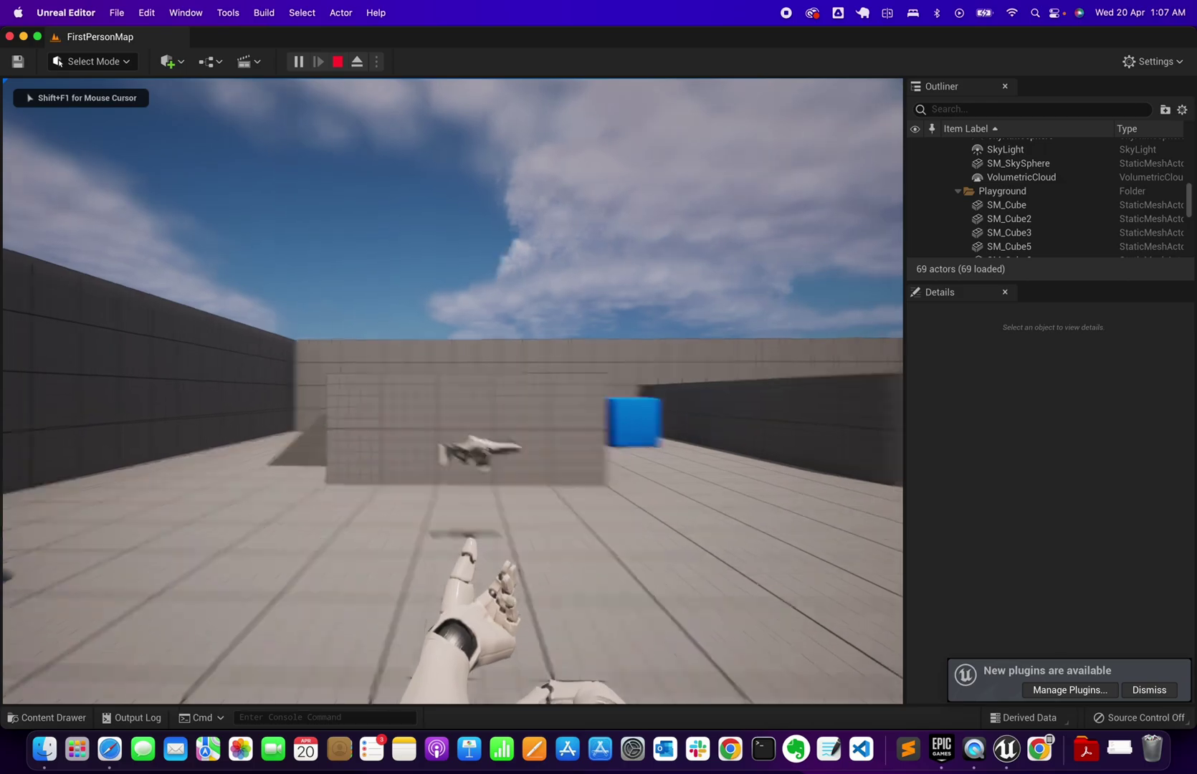
key(w)
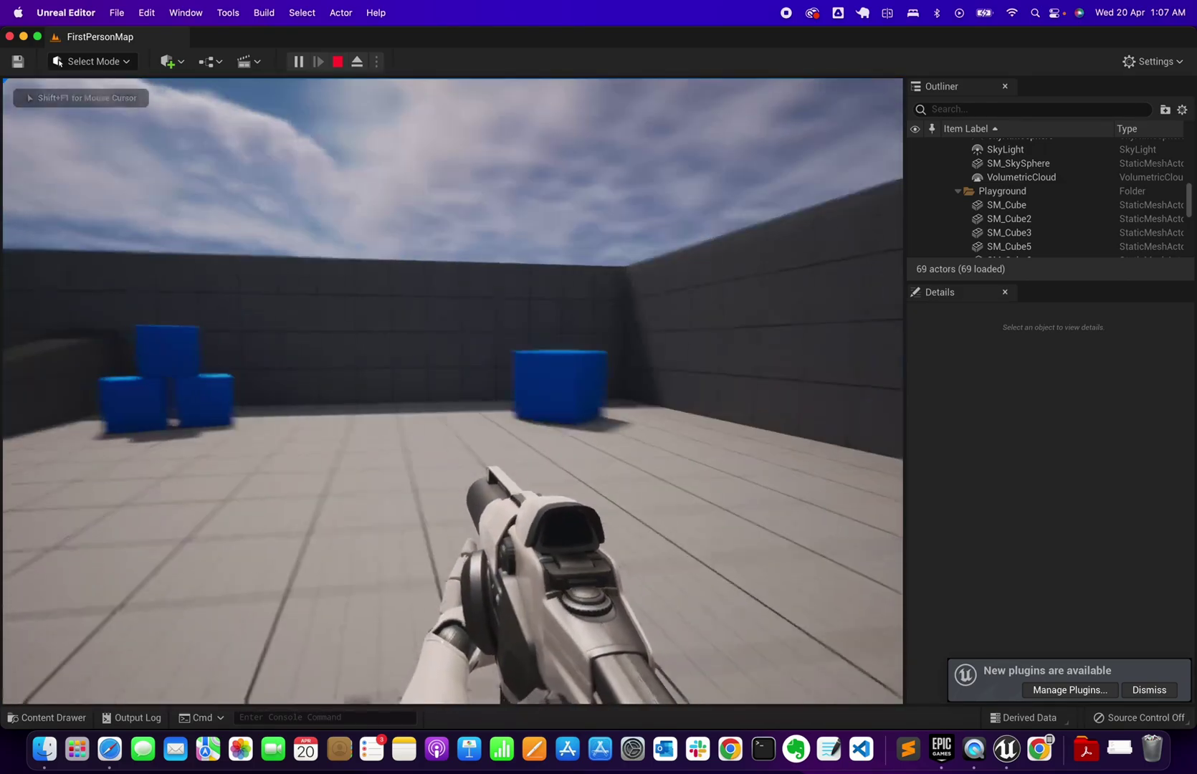
click(452, 390)
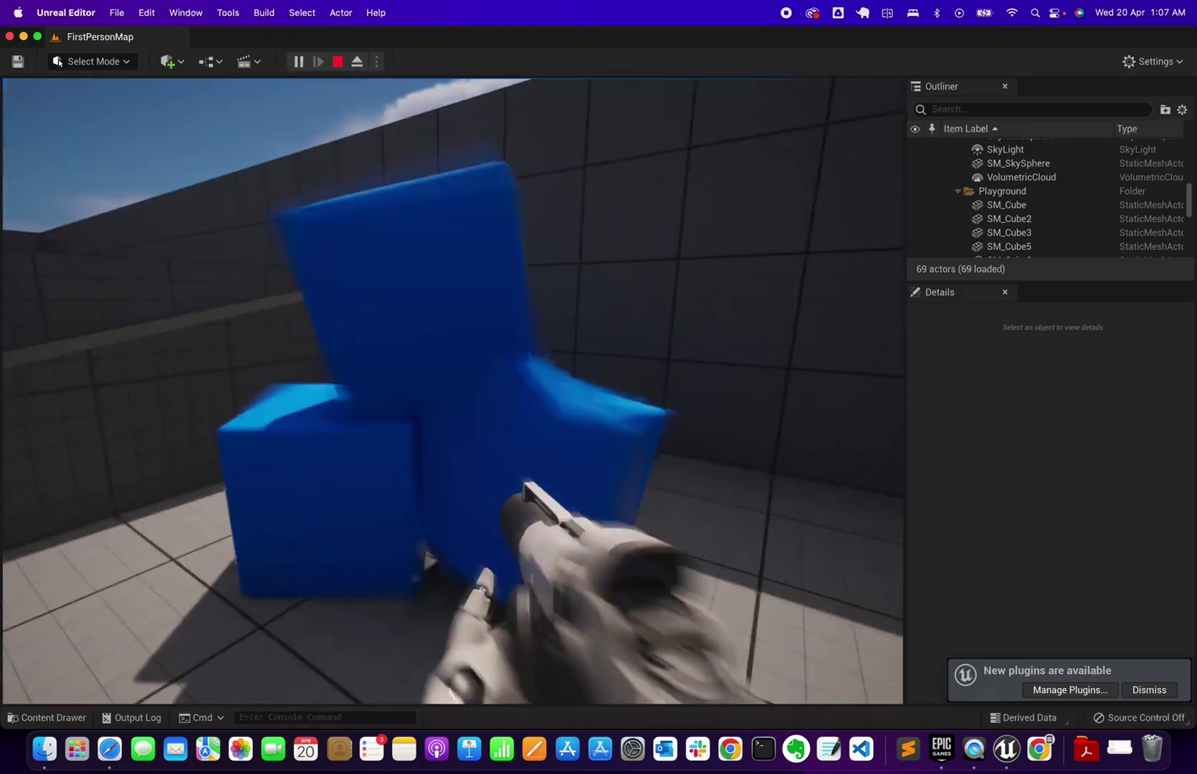
key(w)
key(w)
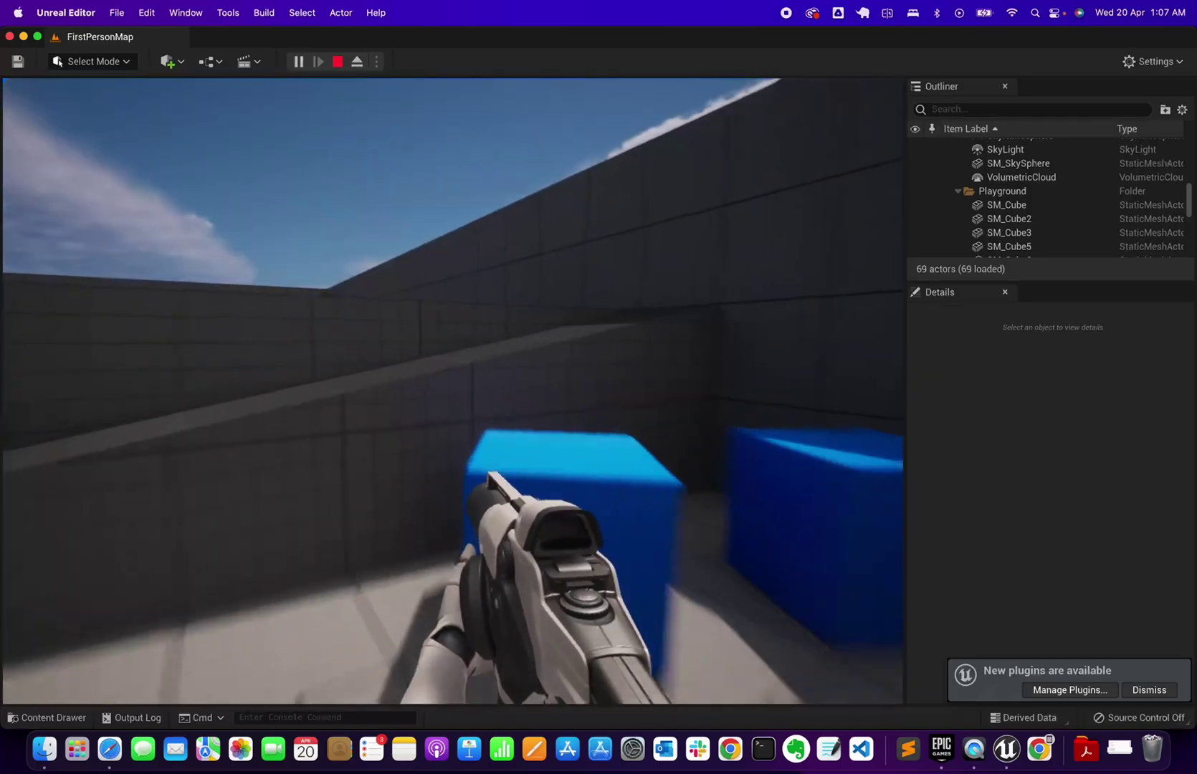
key(w)
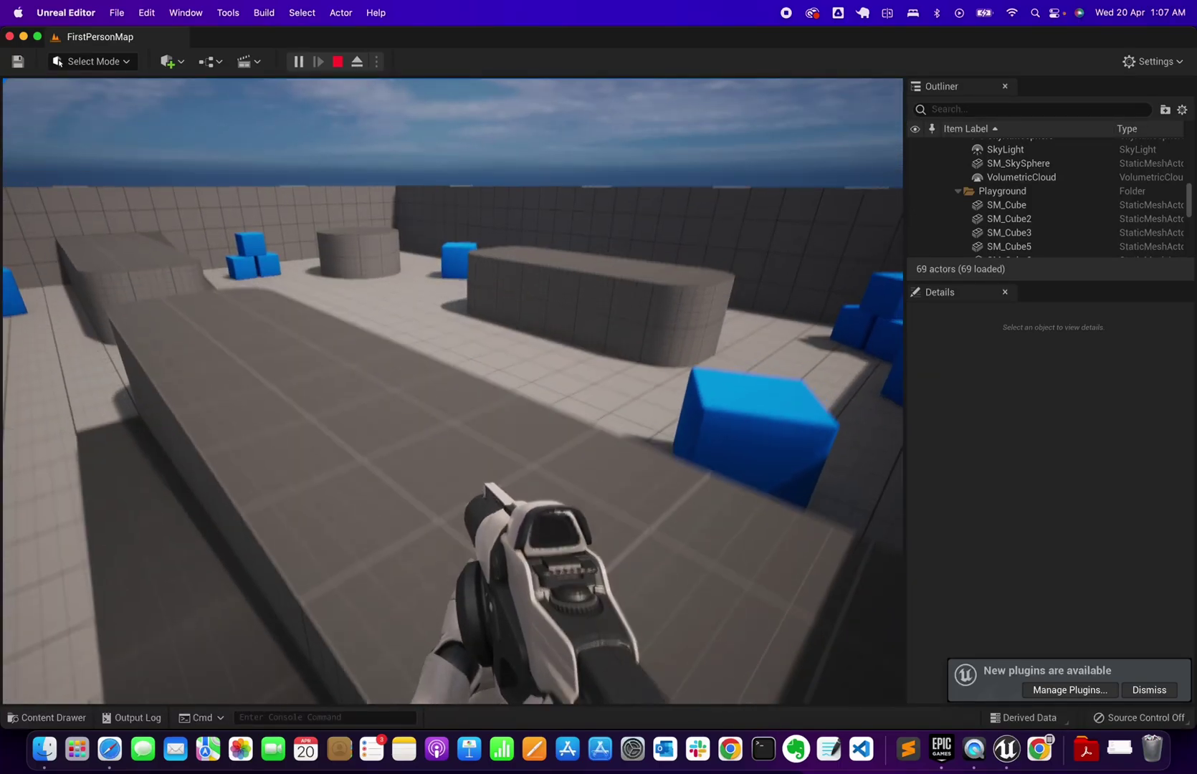
key(Escape)
click(744, 466)
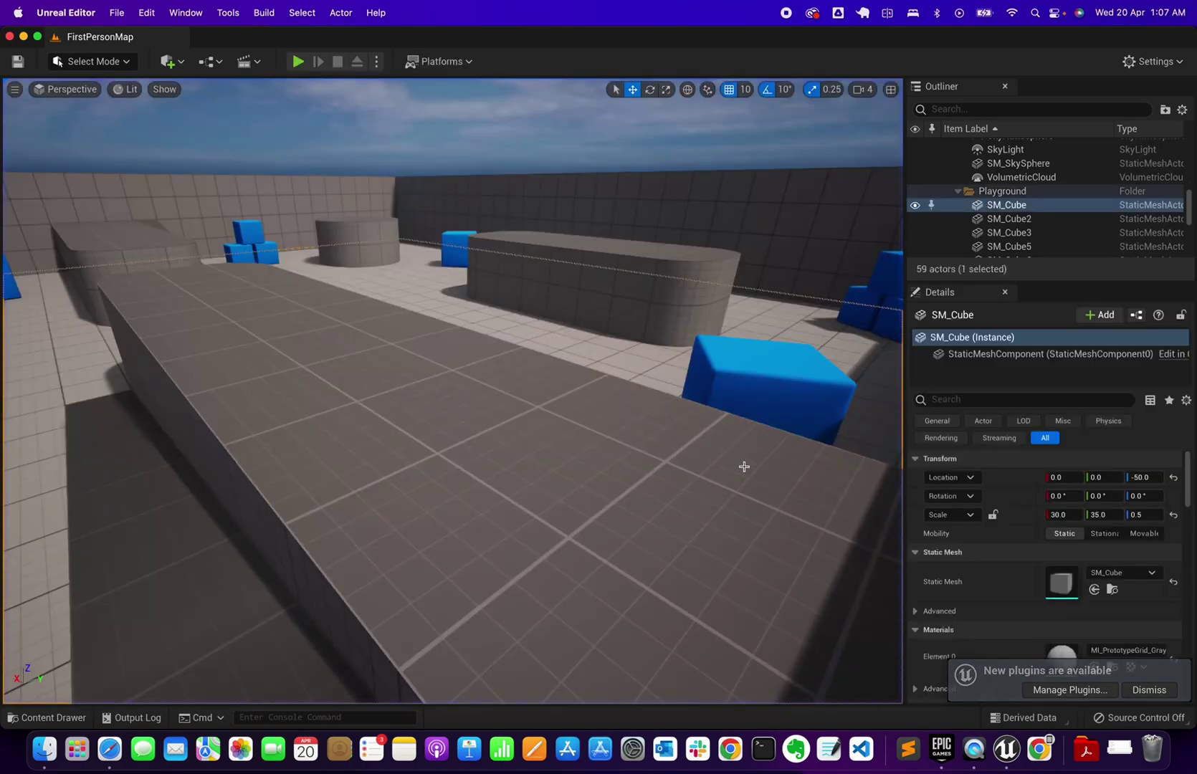
Step: Enable Show FPS in the viewport (about 44 FPS), then quit Unreal Editor
key(ctrl+space)
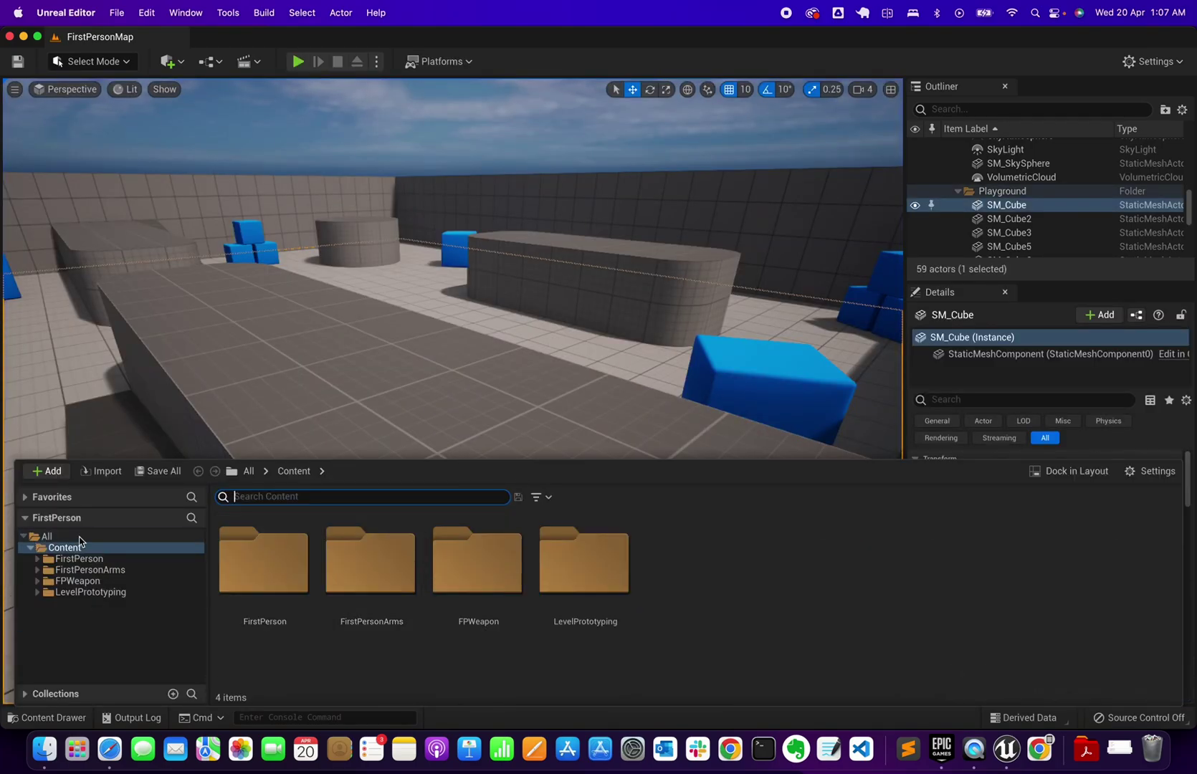
click(510, 400)
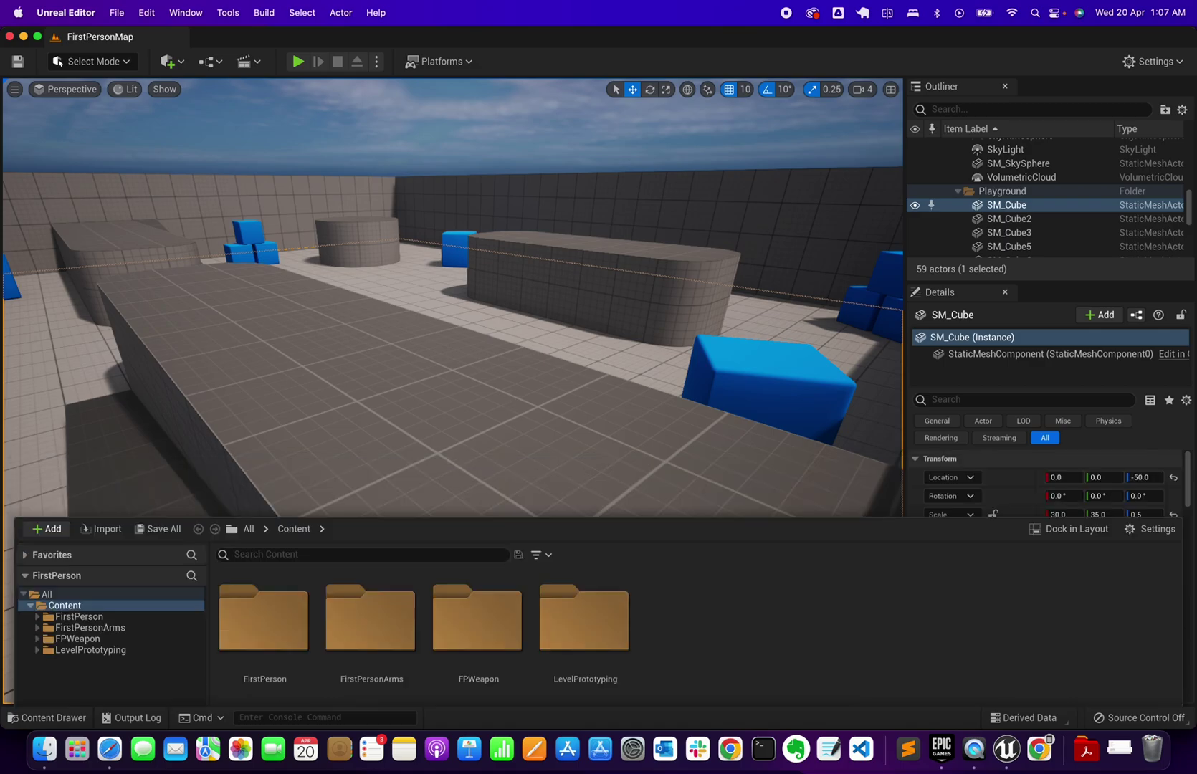
click(484, 430)
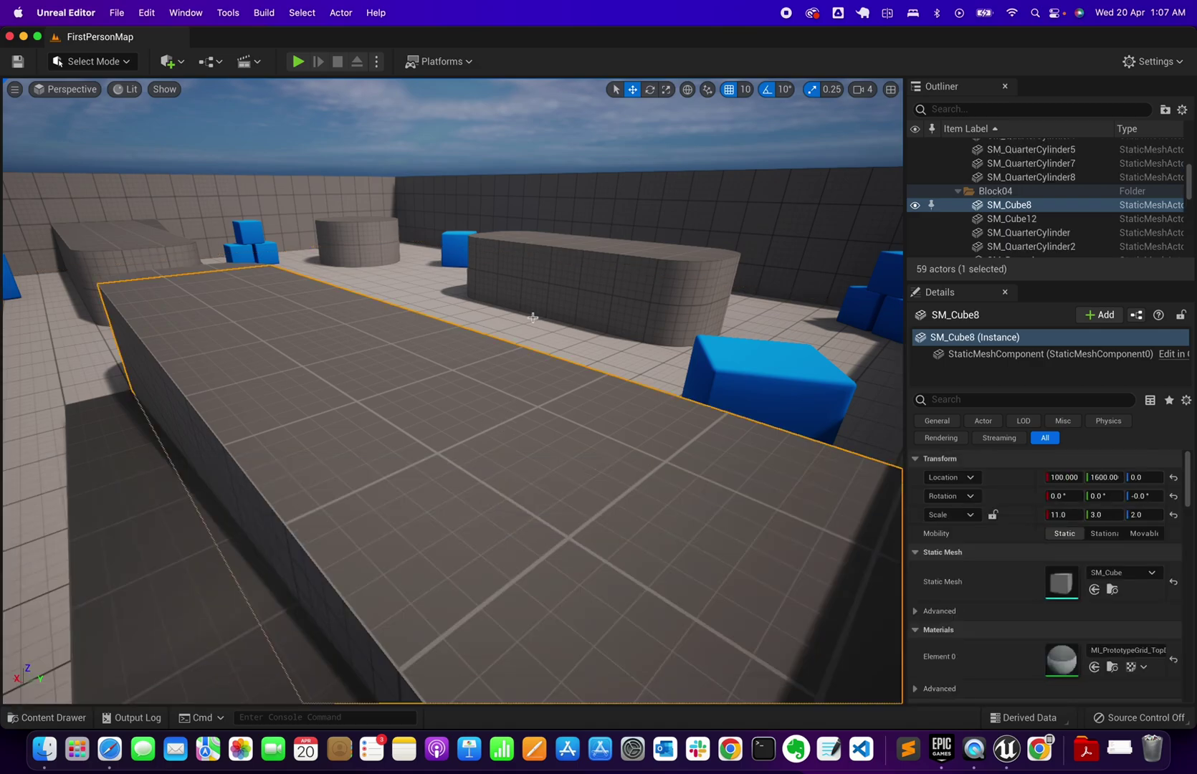
click(14, 89)
click(68, 150)
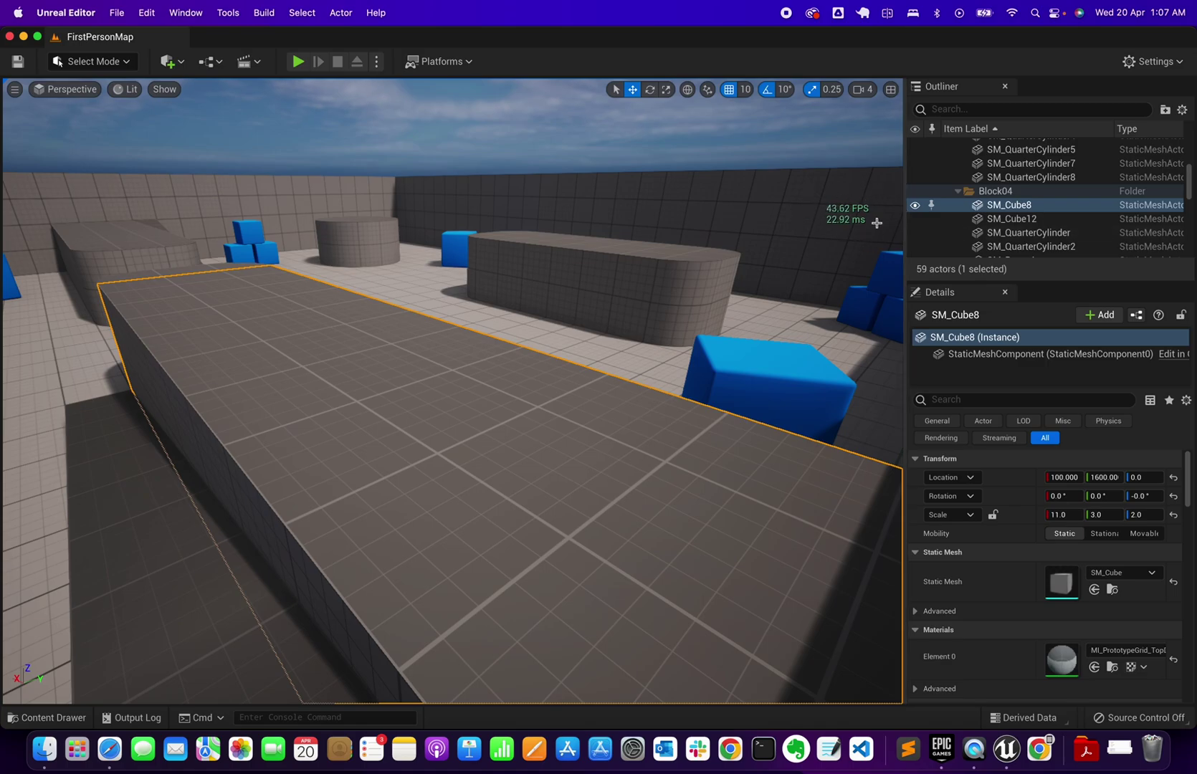
click(66, 13)
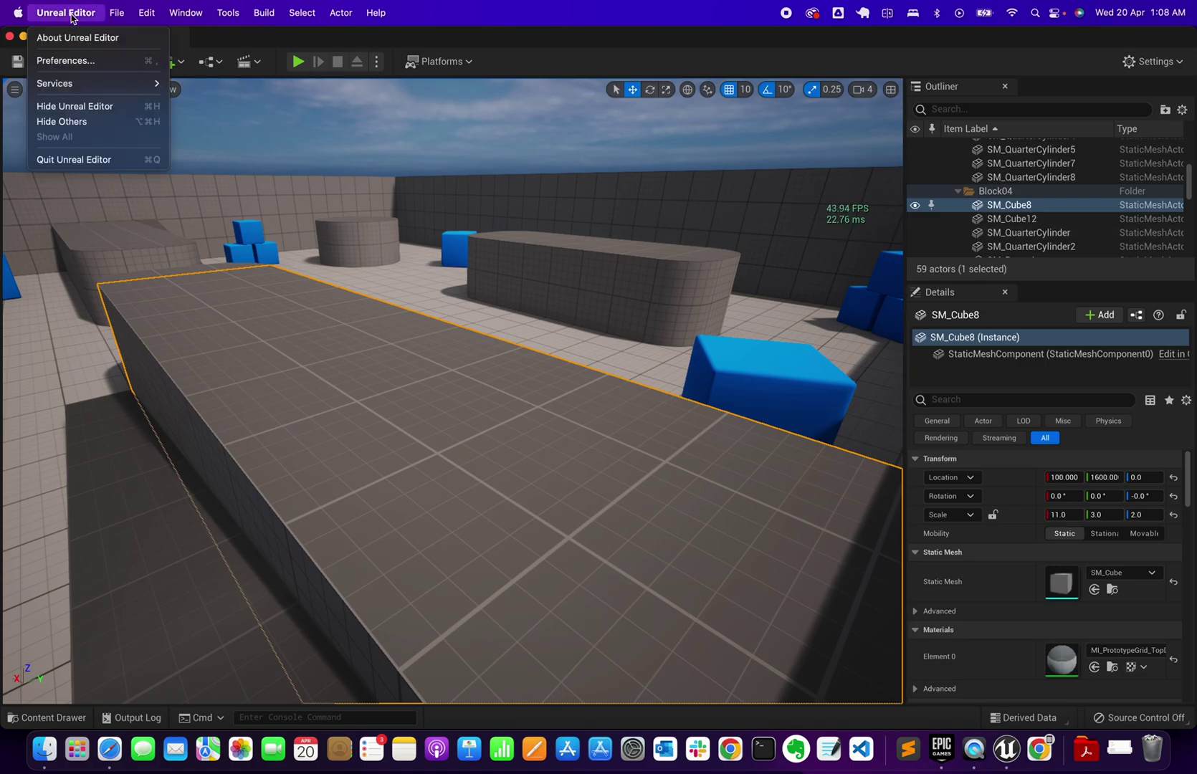
click(90, 159)
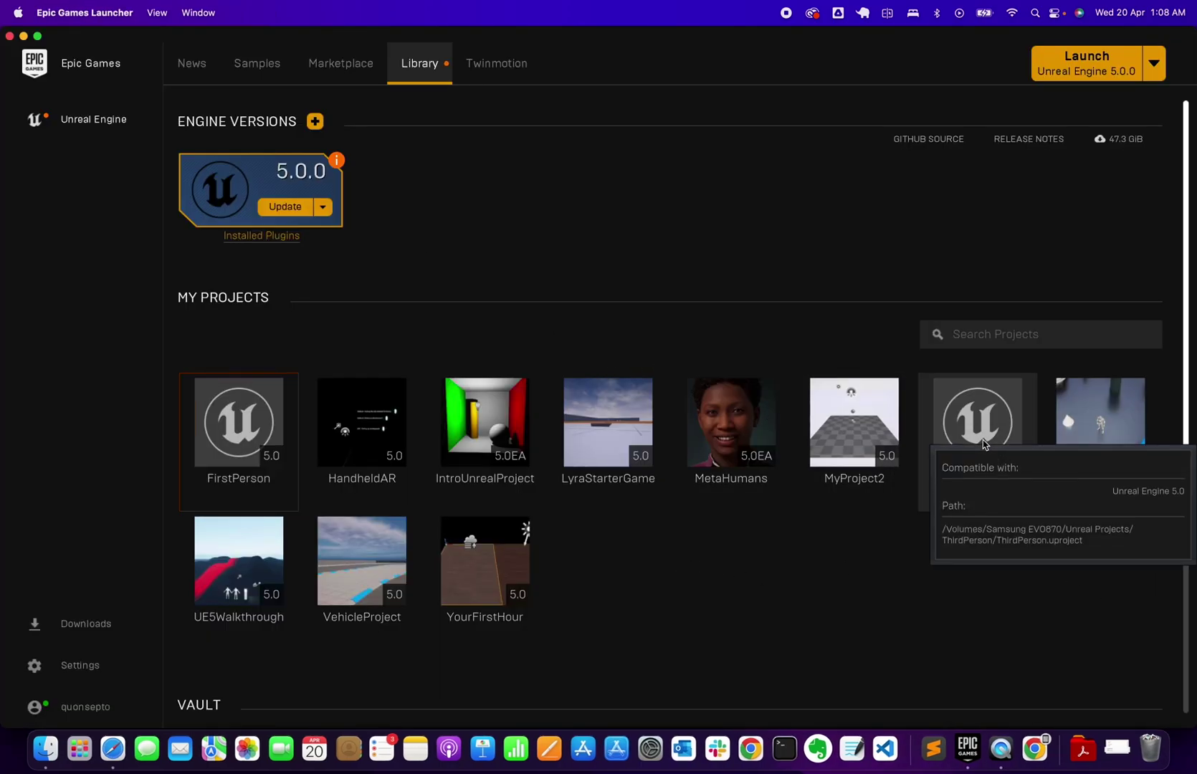
Step: Open the ThirdPerson project and turn on the viewport's Show FPS counter
double_click(1001, 444)
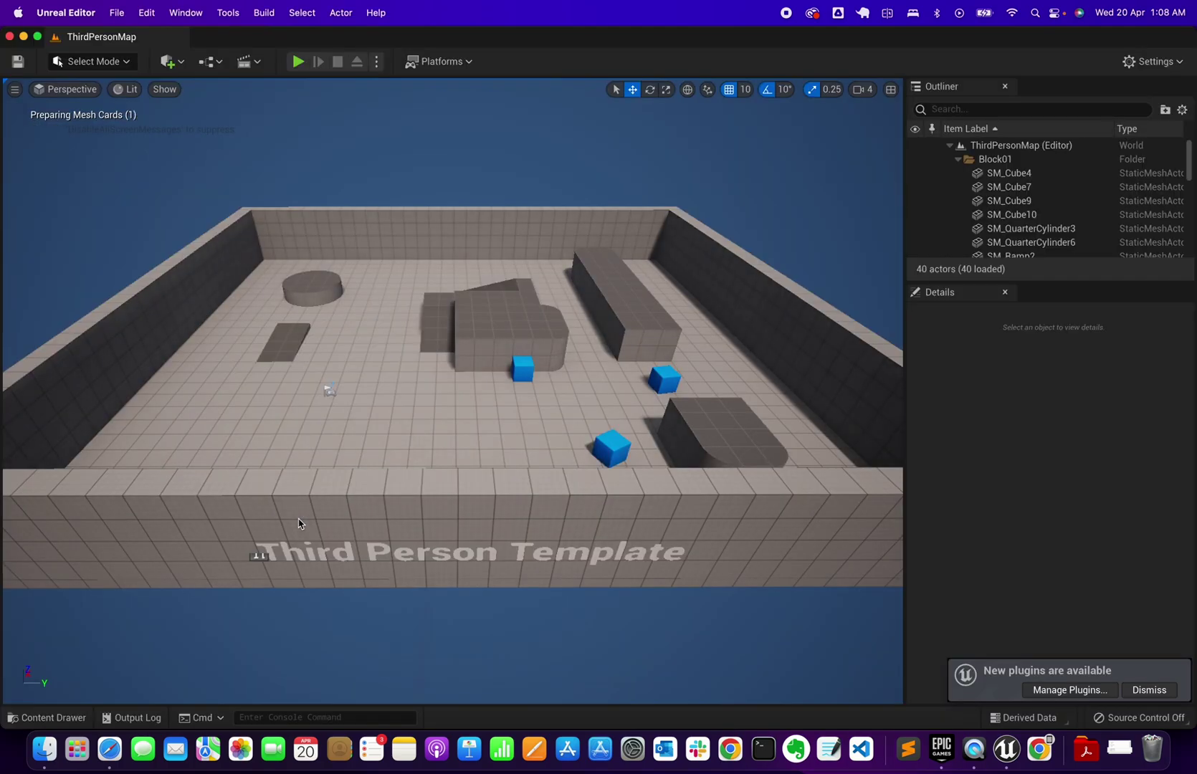
click(20, 92)
click(75, 151)
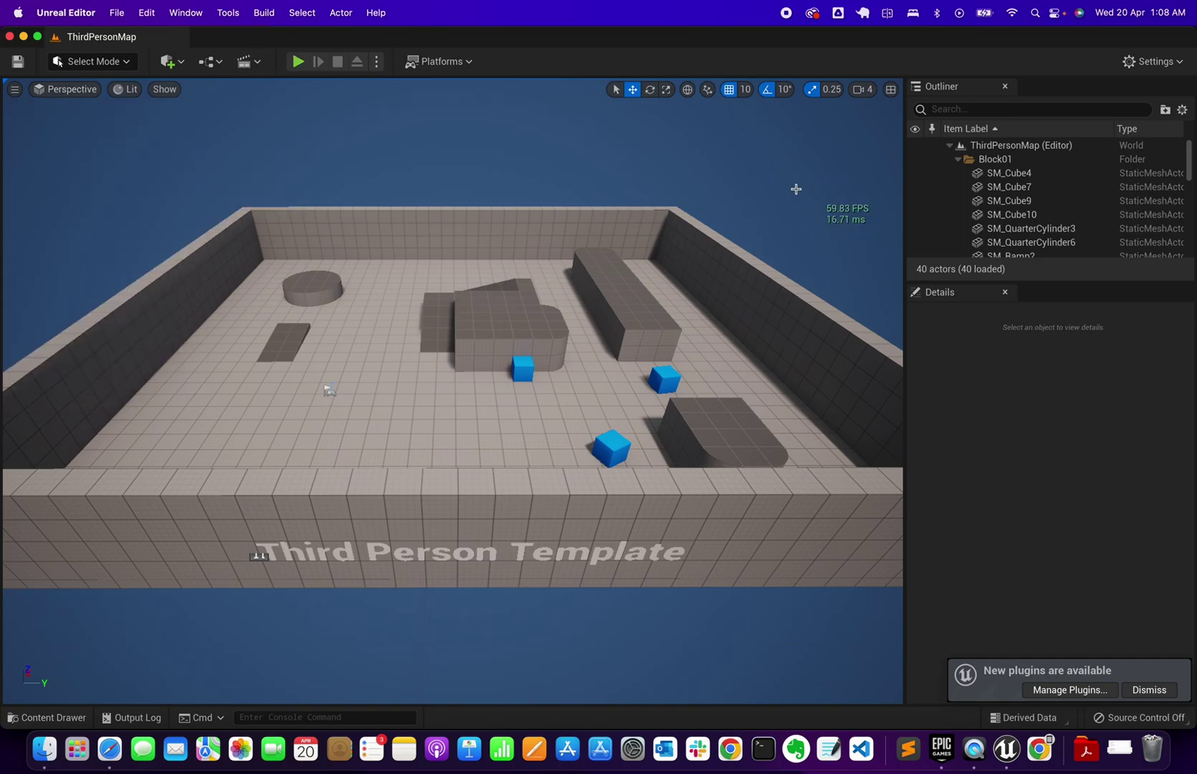
Step: Play-test the ThirdPersonMap, running the character toward the blue cubes, then stop
click(298, 62)
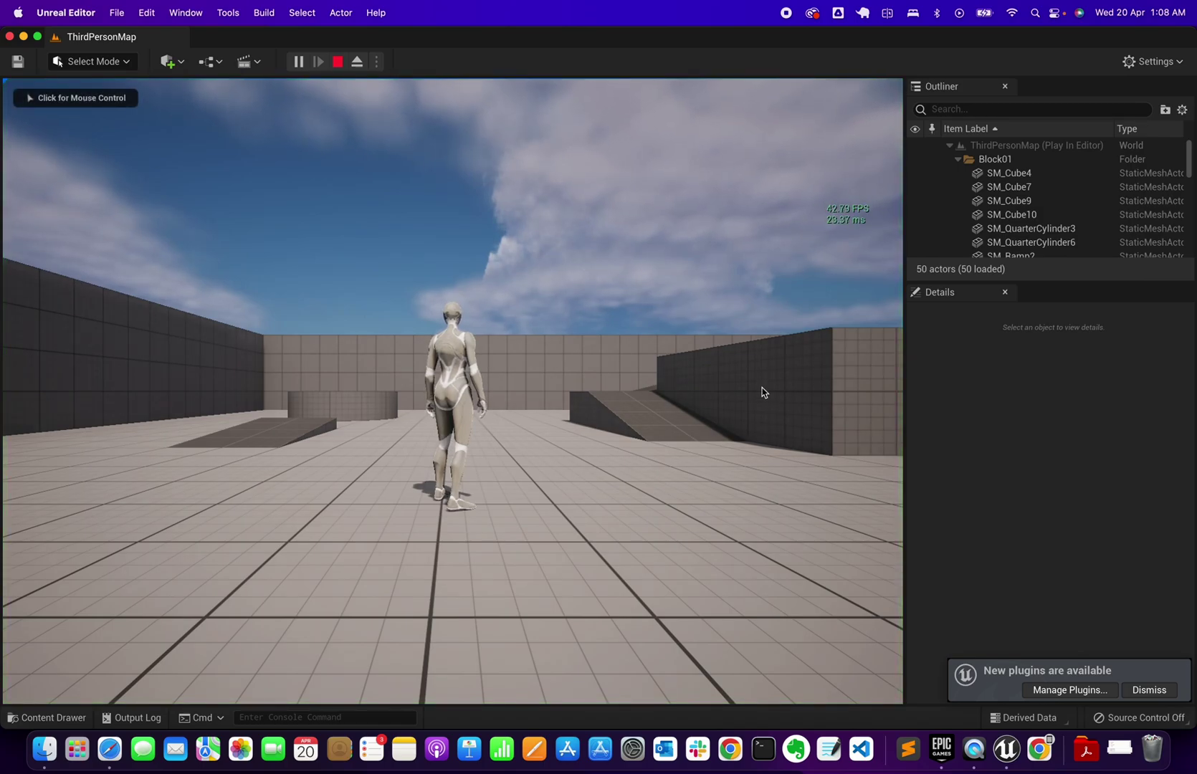
click(556, 363)
key(w)
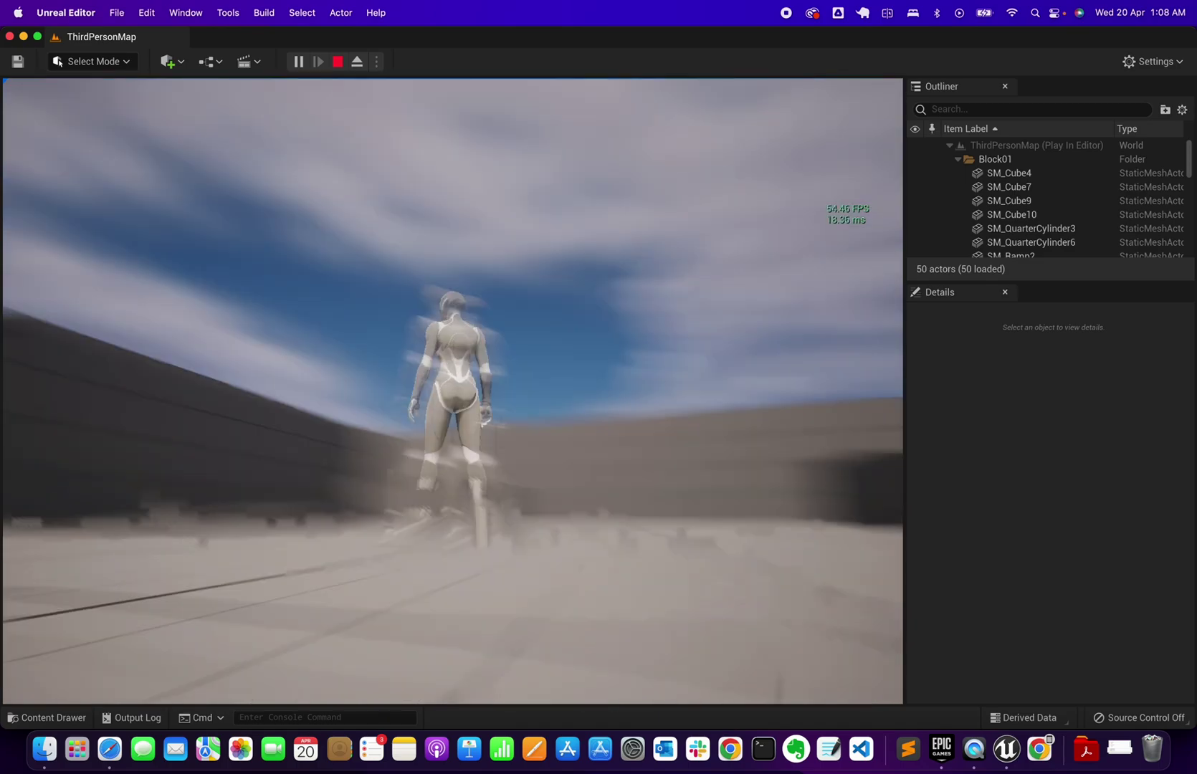
key(Escape)
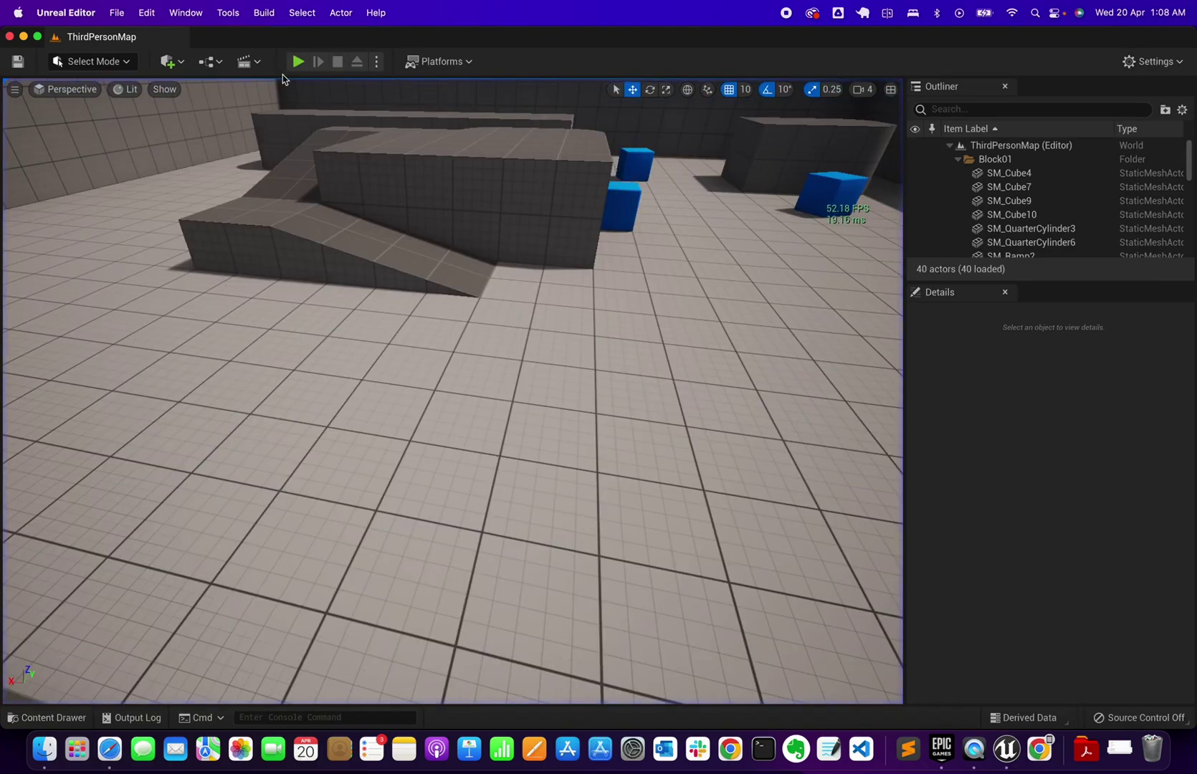
Step: In Project Settings > Rendering, change Anti-Aliasing Method from None to Temporal Super-Resolution (TSR)
click(146, 13)
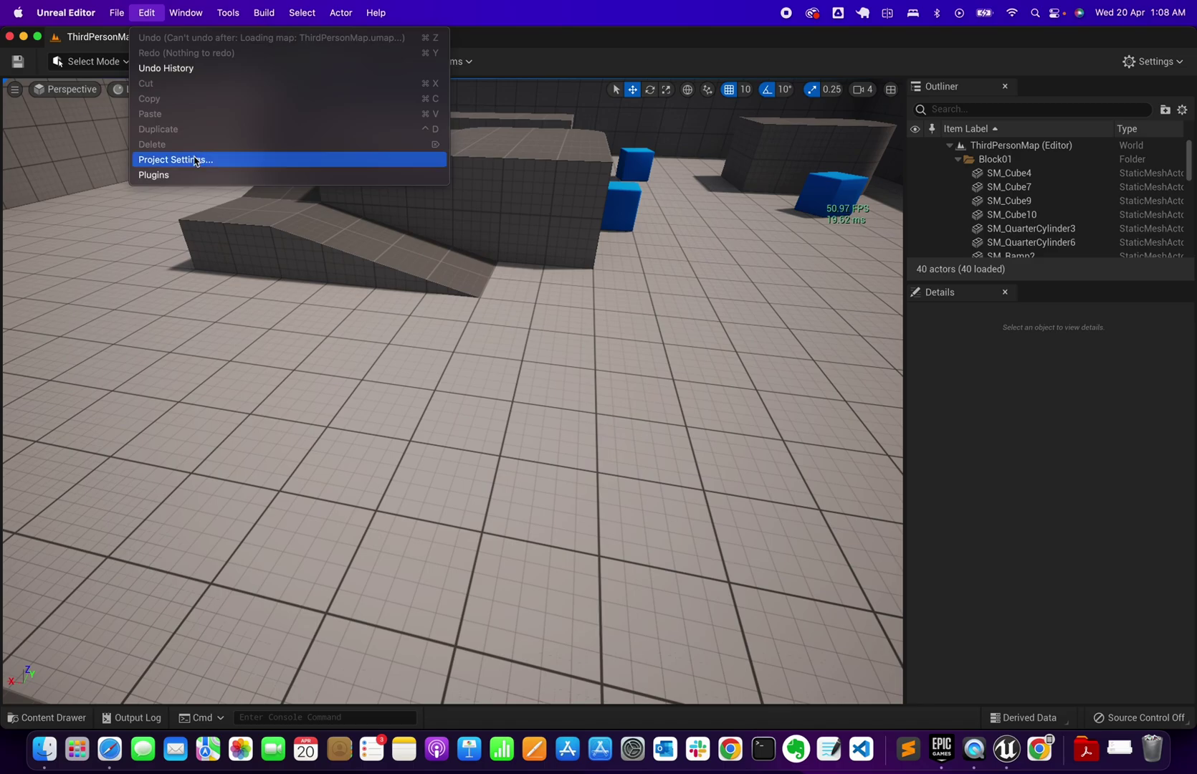
click(231, 163)
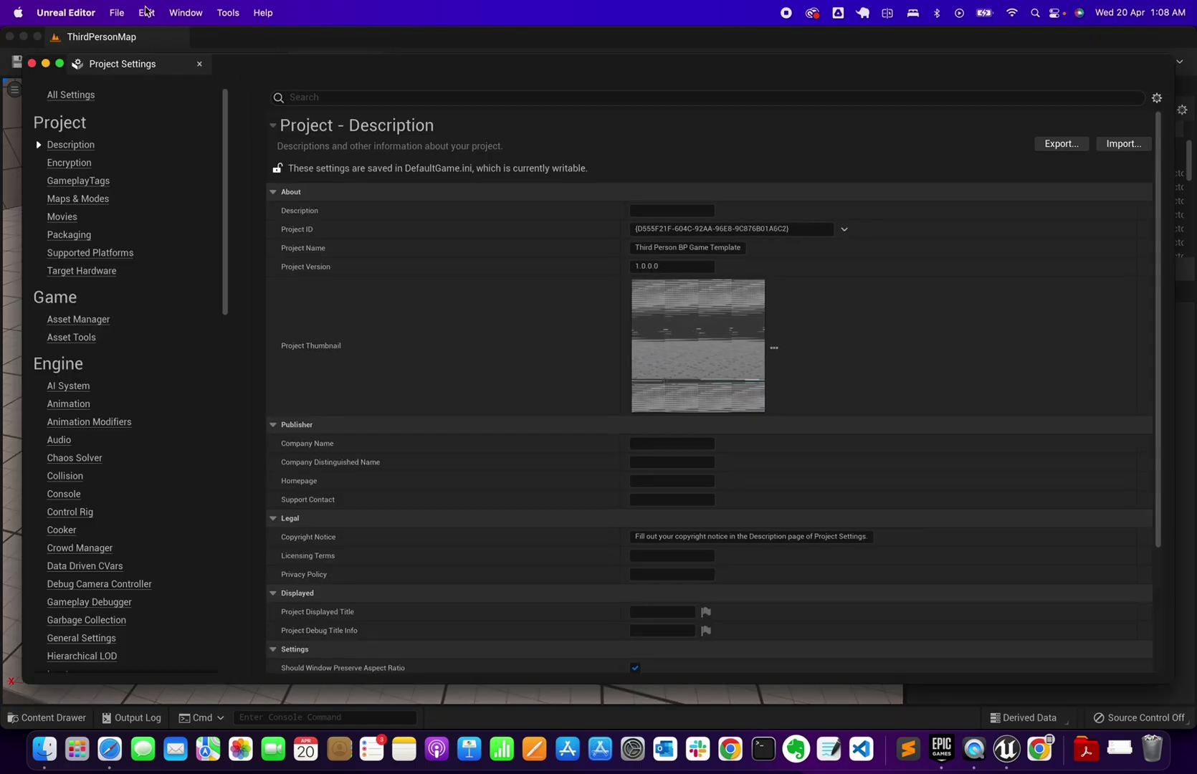
scroll(137, 429, down, 8)
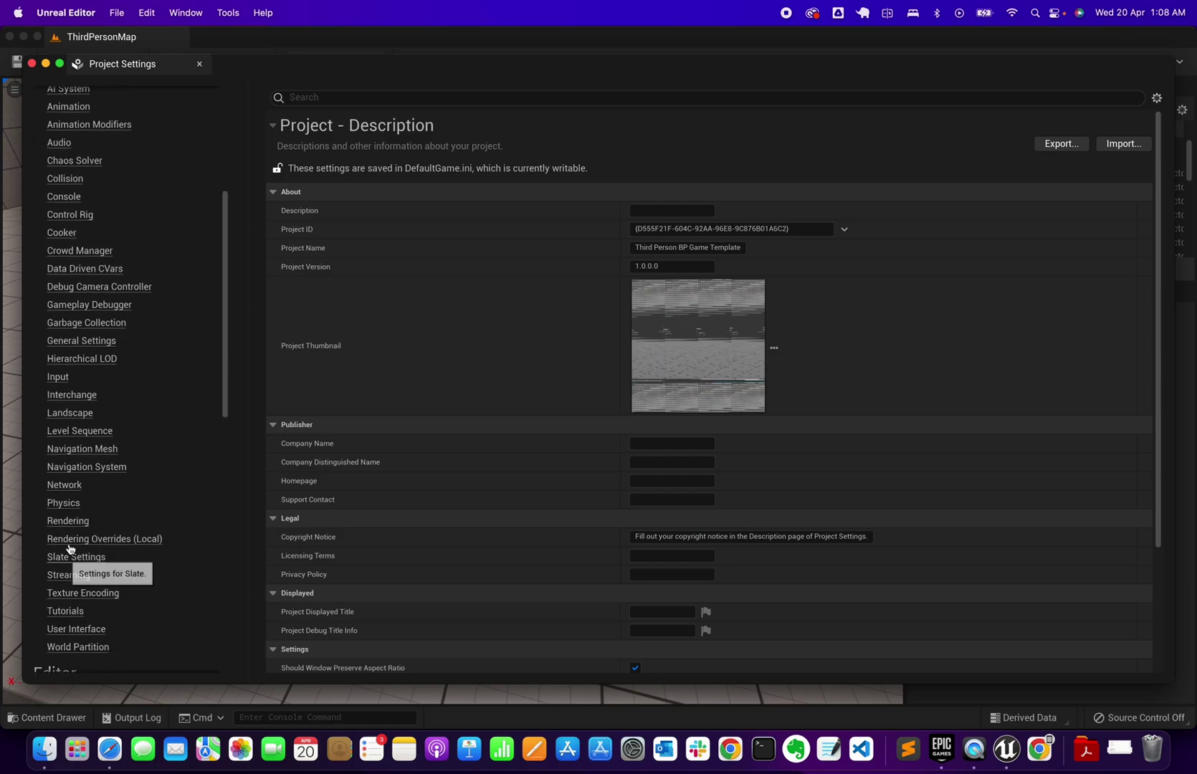
click(68, 521)
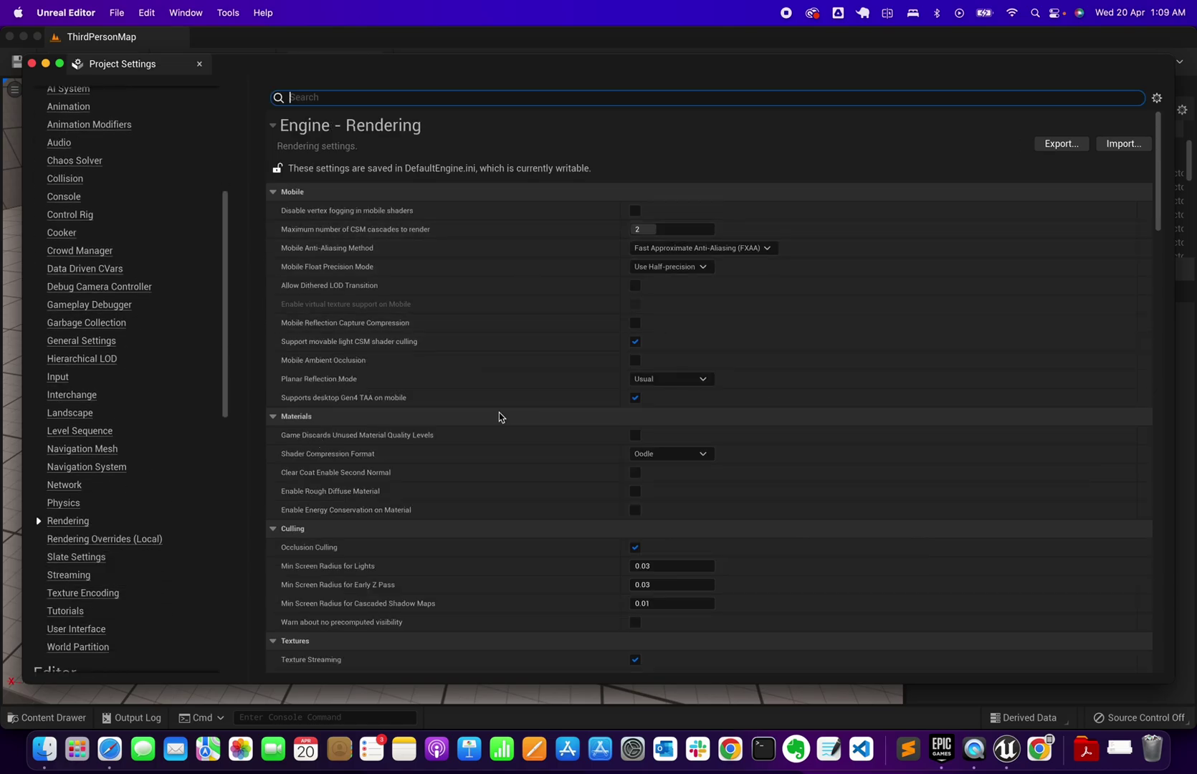
scroll(499, 416, down, 9)
scroll(499, 416, down, 14)
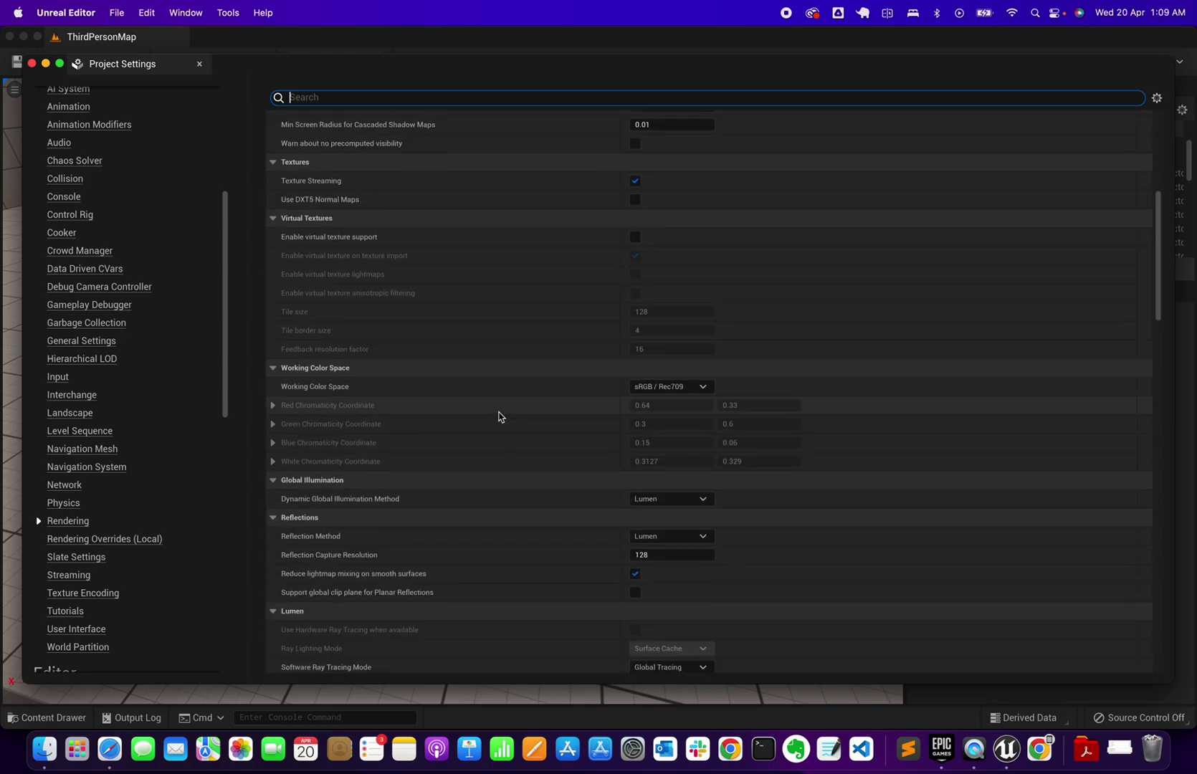
scroll(499, 416, down, 8)
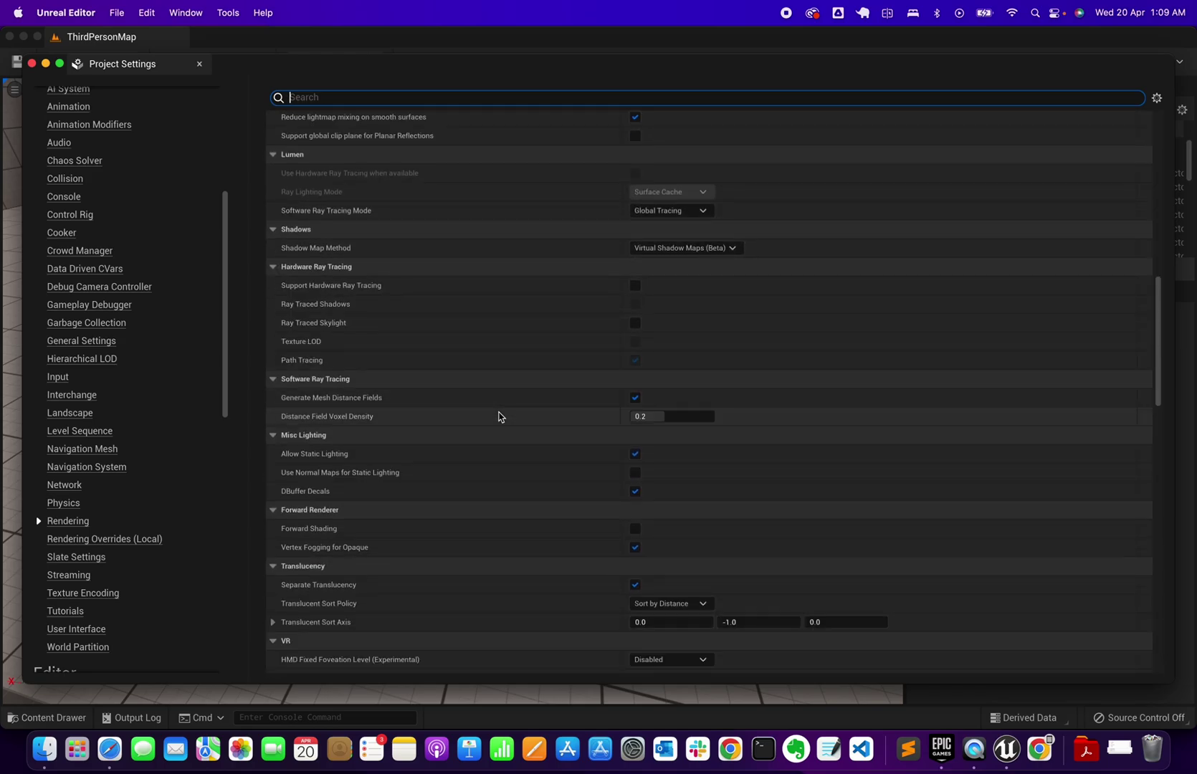
scroll(499, 417, down, 9)
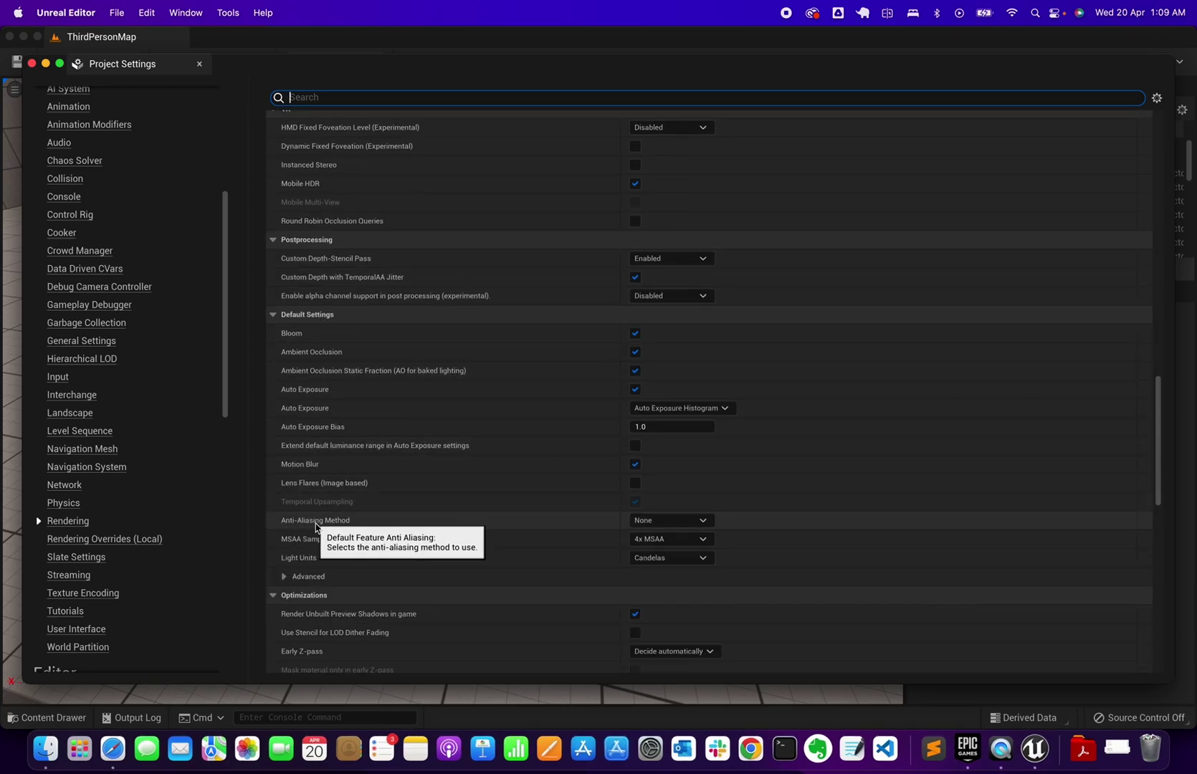
click(675, 522)
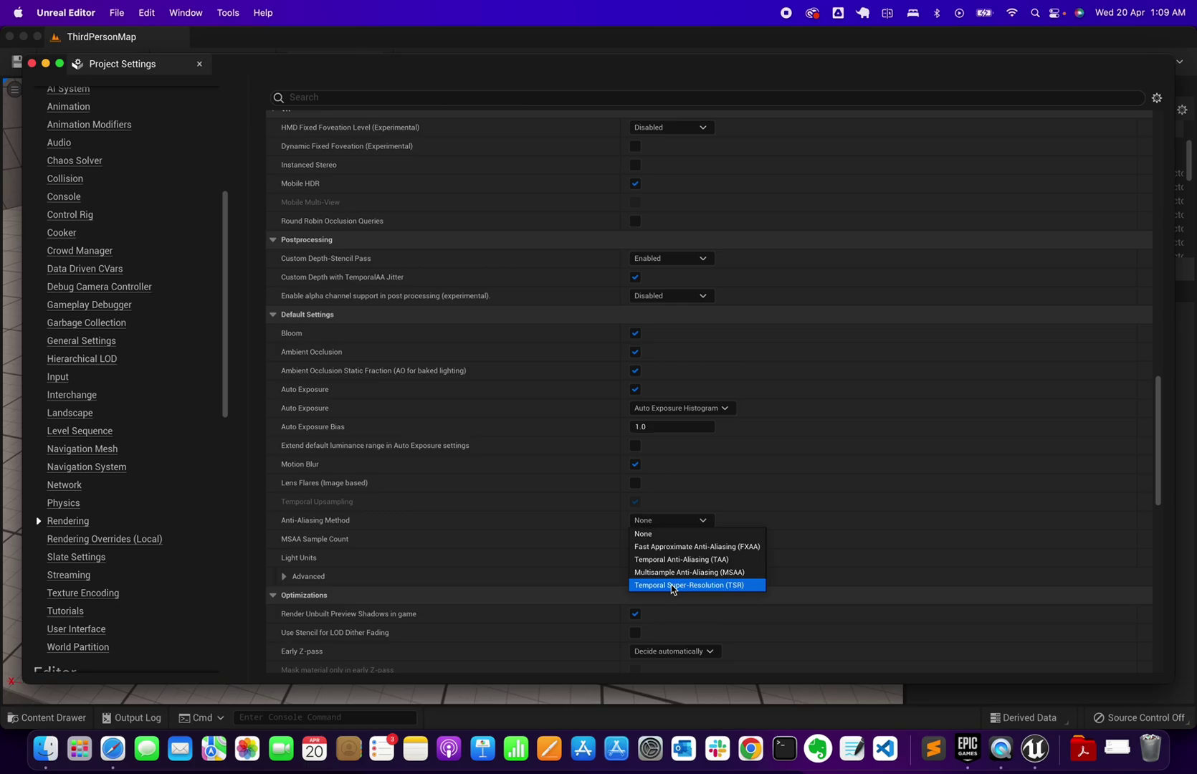
click(672, 585)
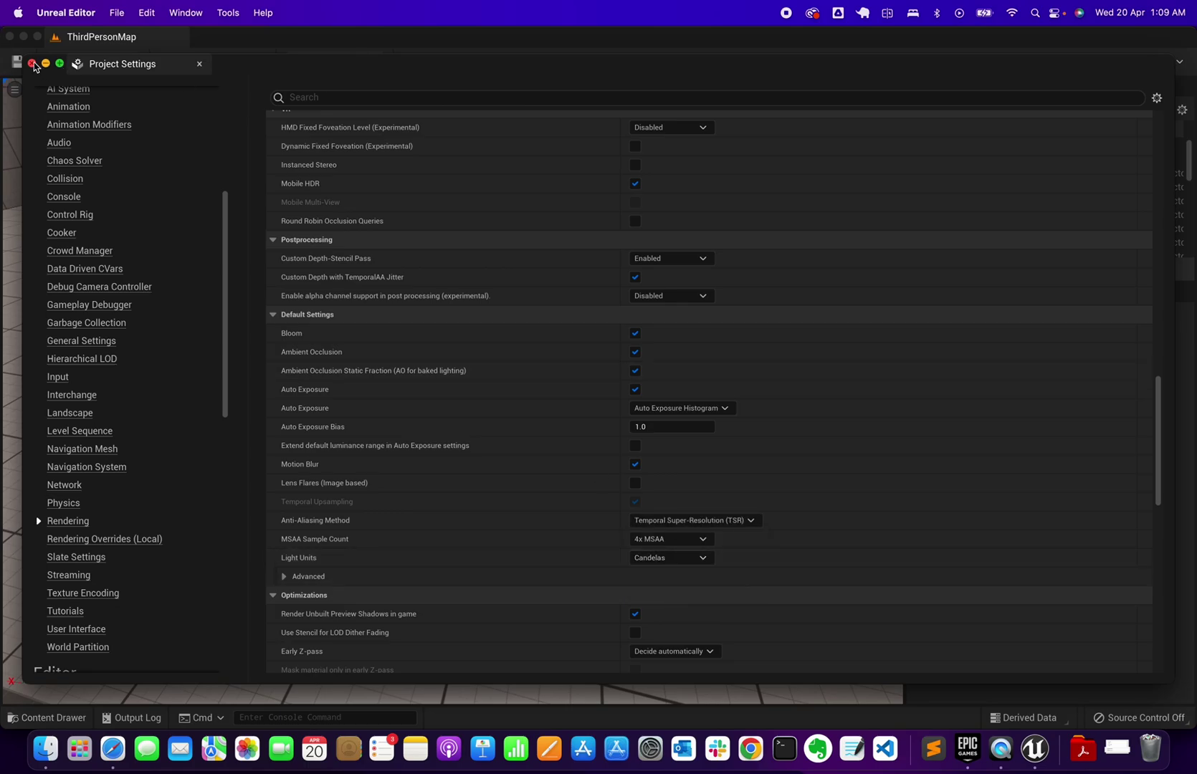
Step: Change the Rendering Anti-Aliasing Method to FXAA and close Project Settings
click(32, 64)
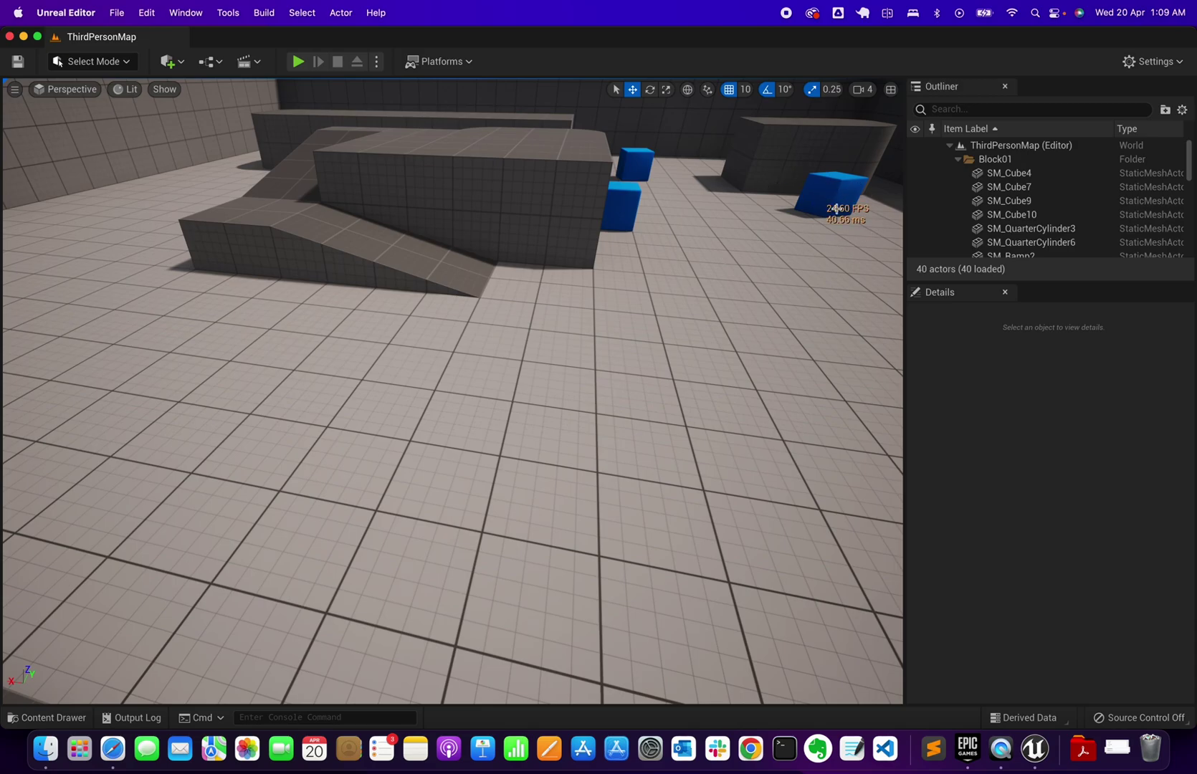
click(146, 13)
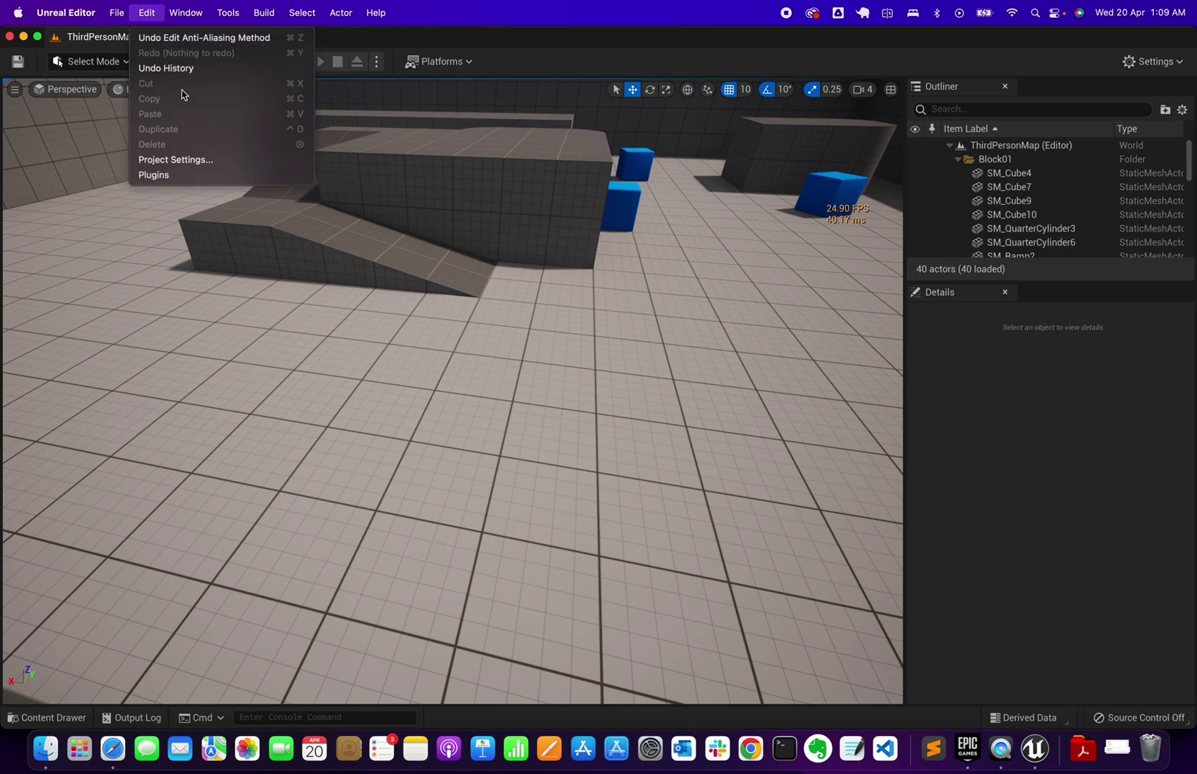
click(170, 158)
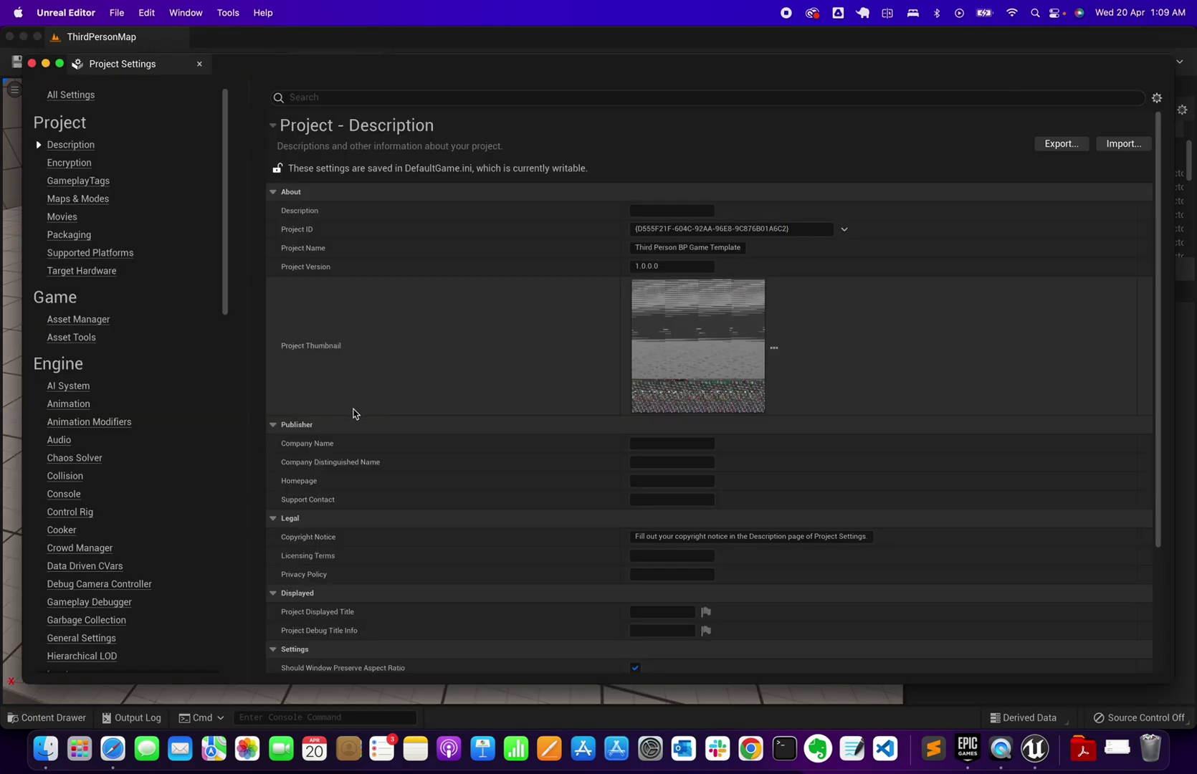
scroll(152, 469, down, 10)
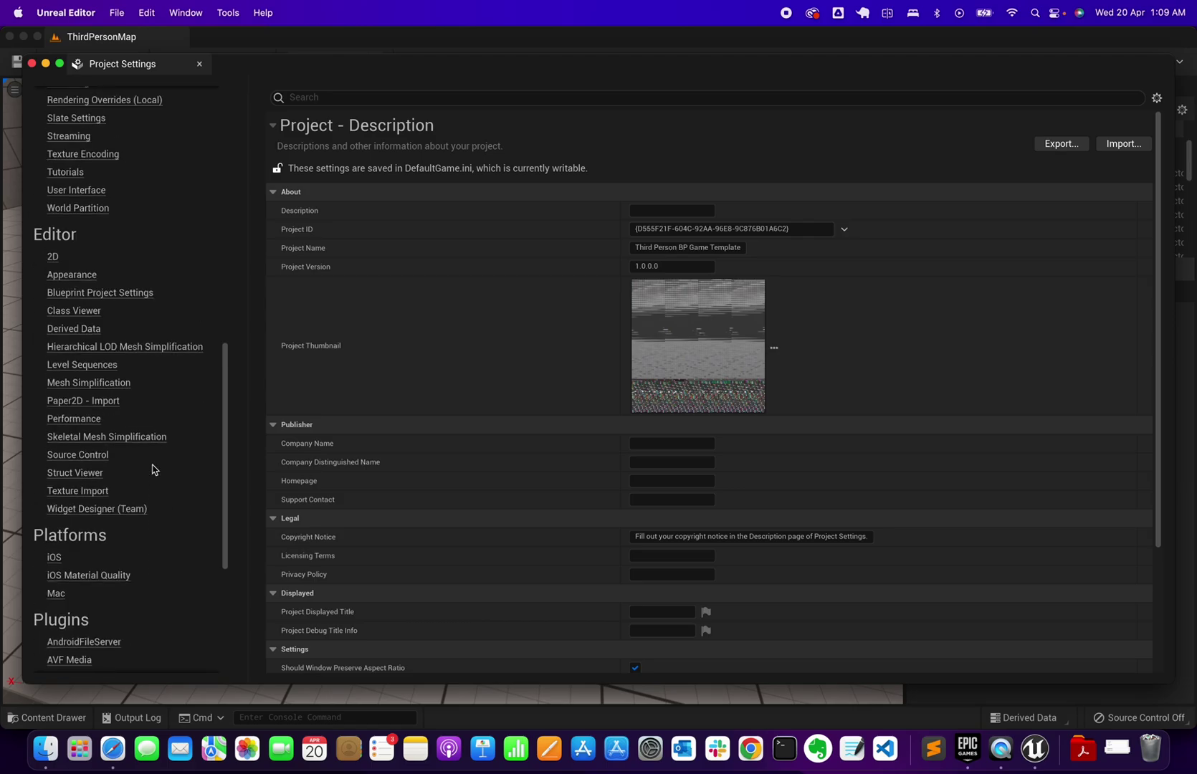
scroll(153, 470, up, 3)
click(74, 228)
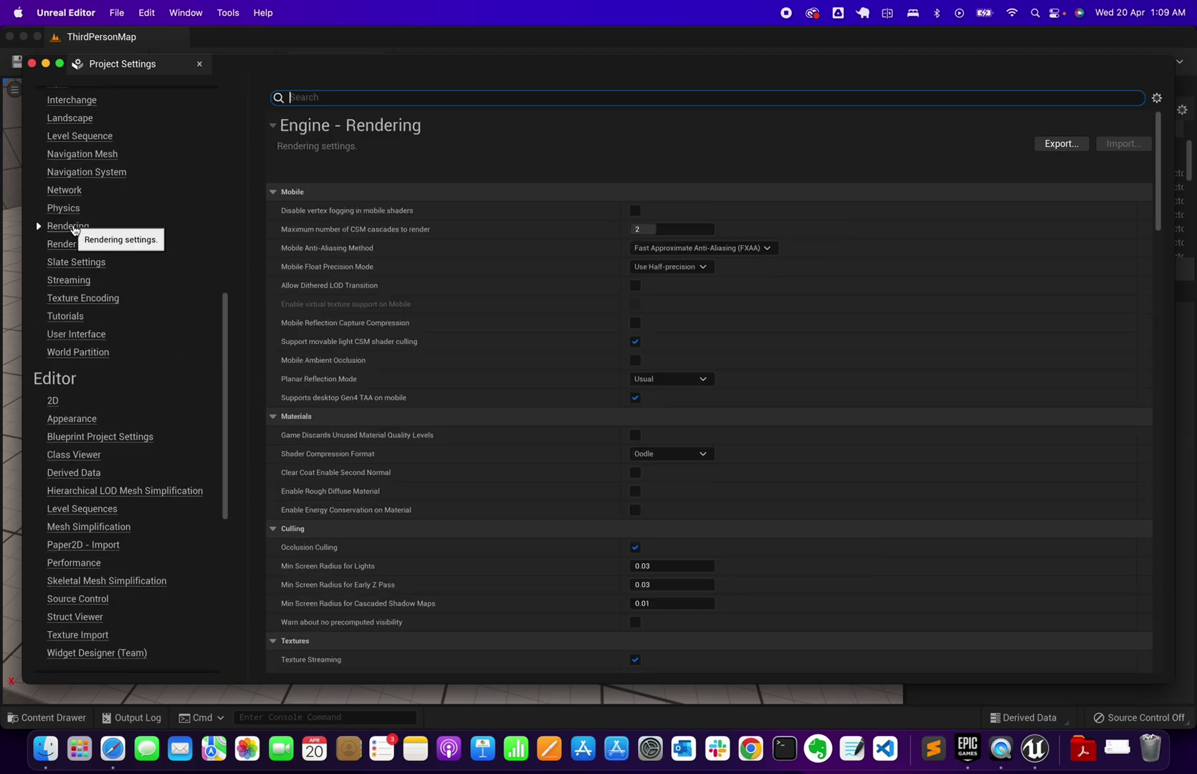
scroll(540, 464, down, 10)
scroll(541, 464, down, 10)
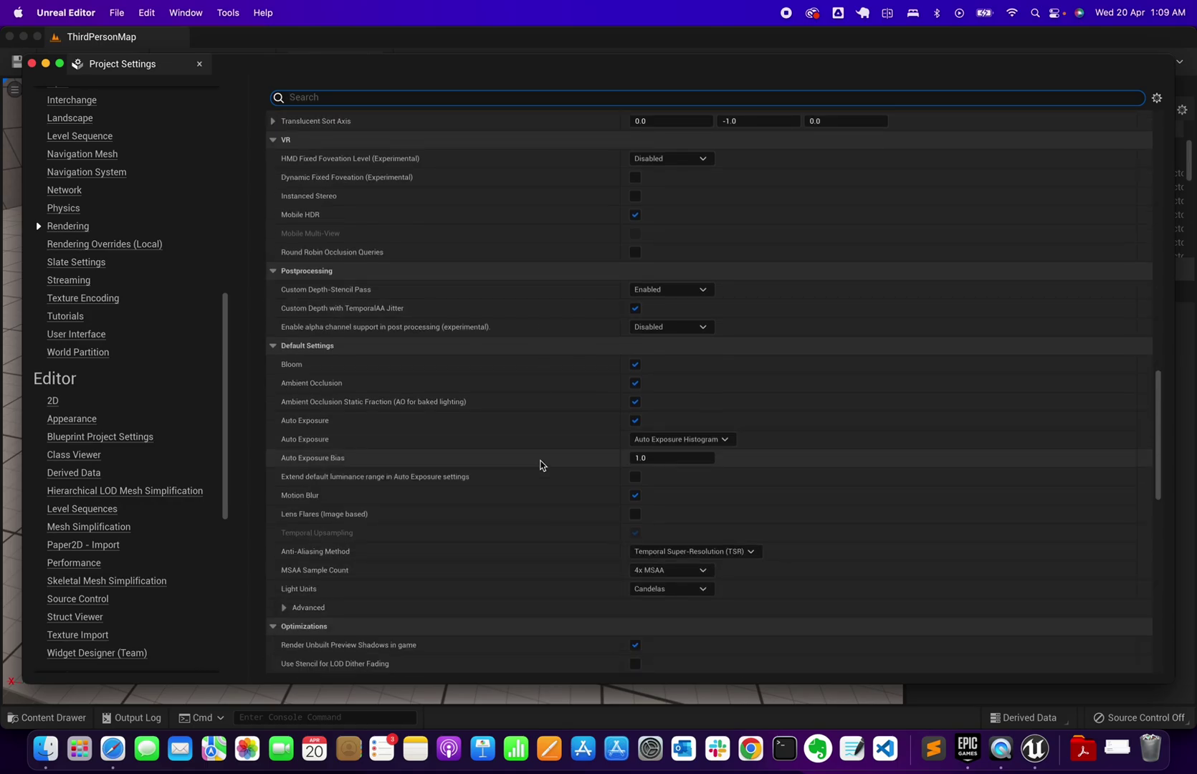
click(709, 552)
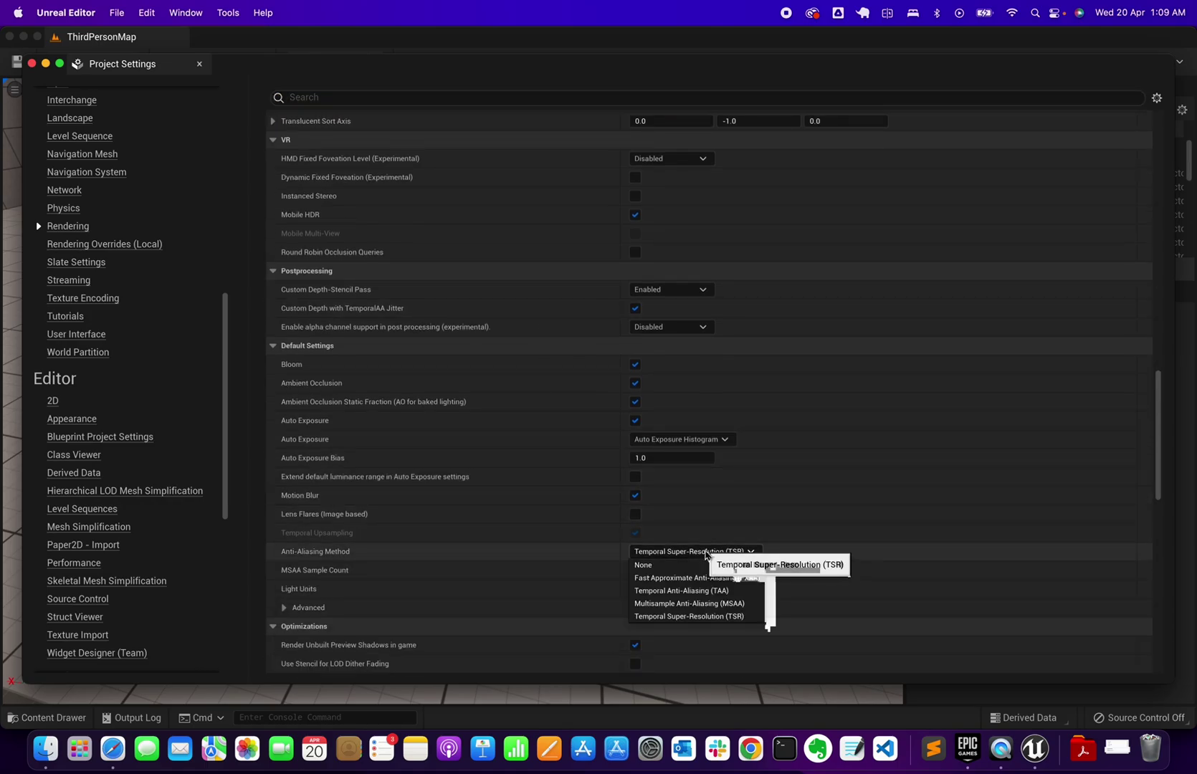
click(665, 579)
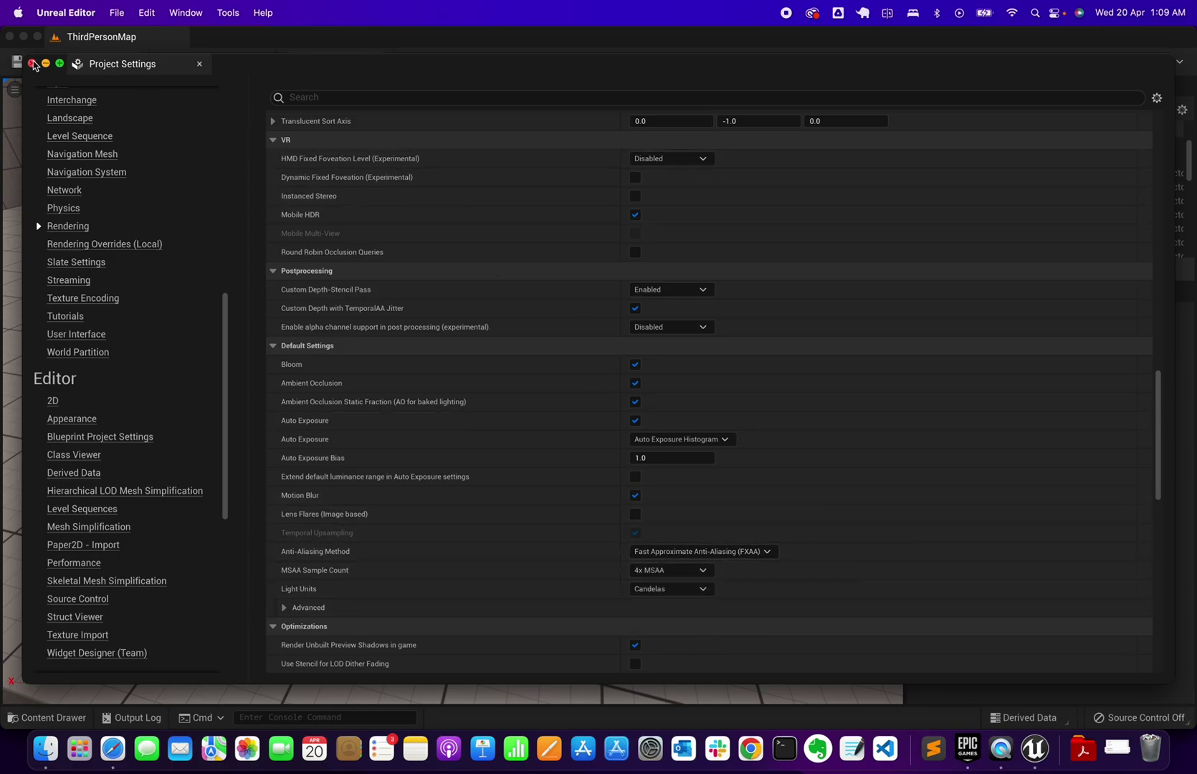
click(32, 63)
click(826, 219)
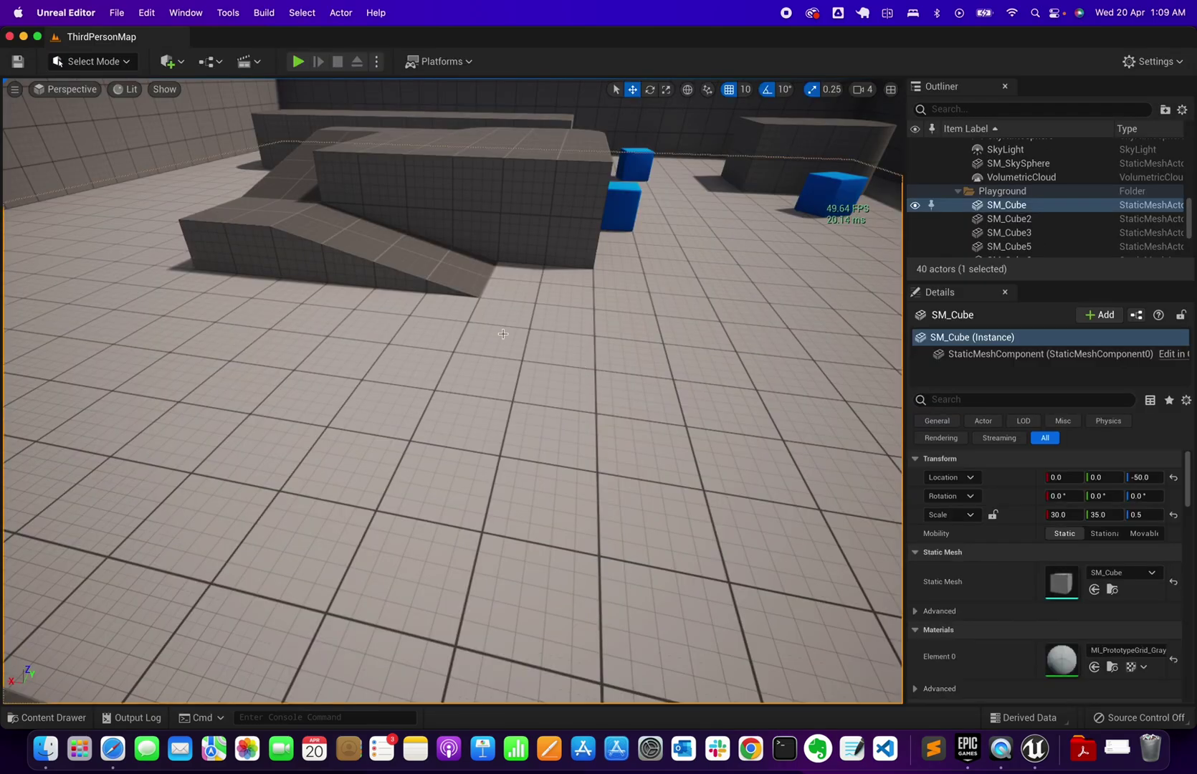
click(298, 62)
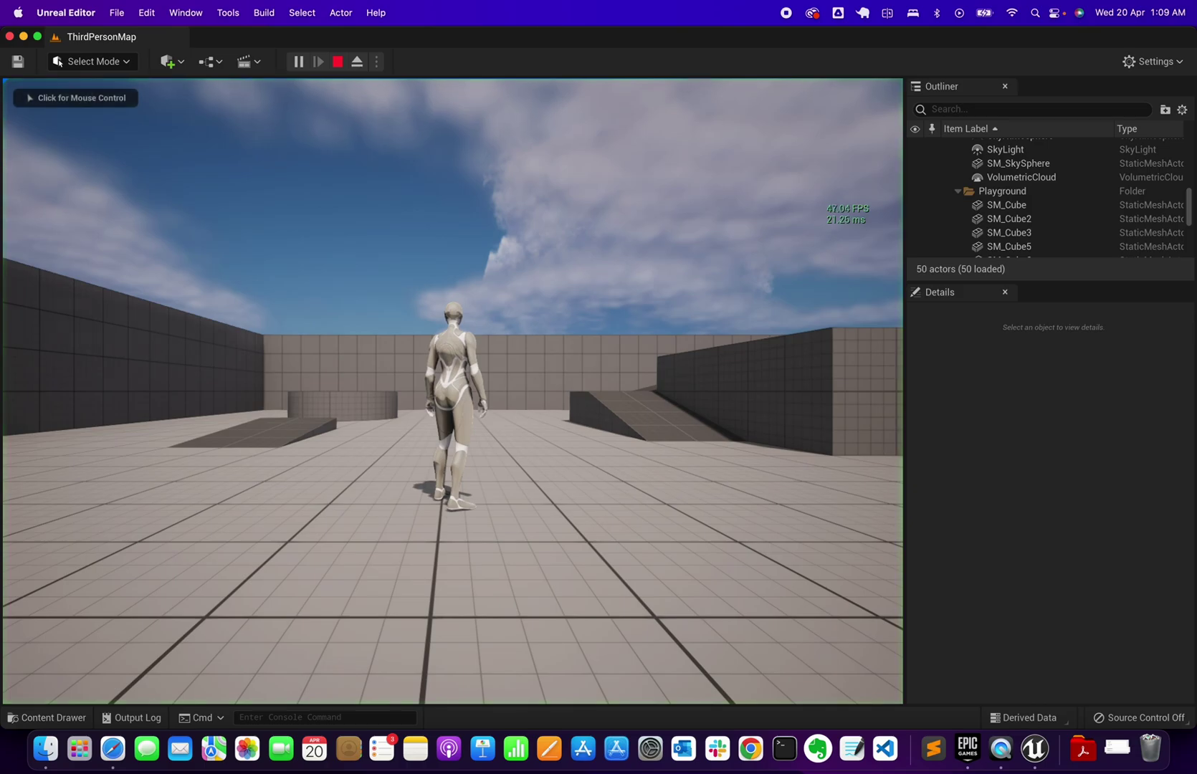
key(w)
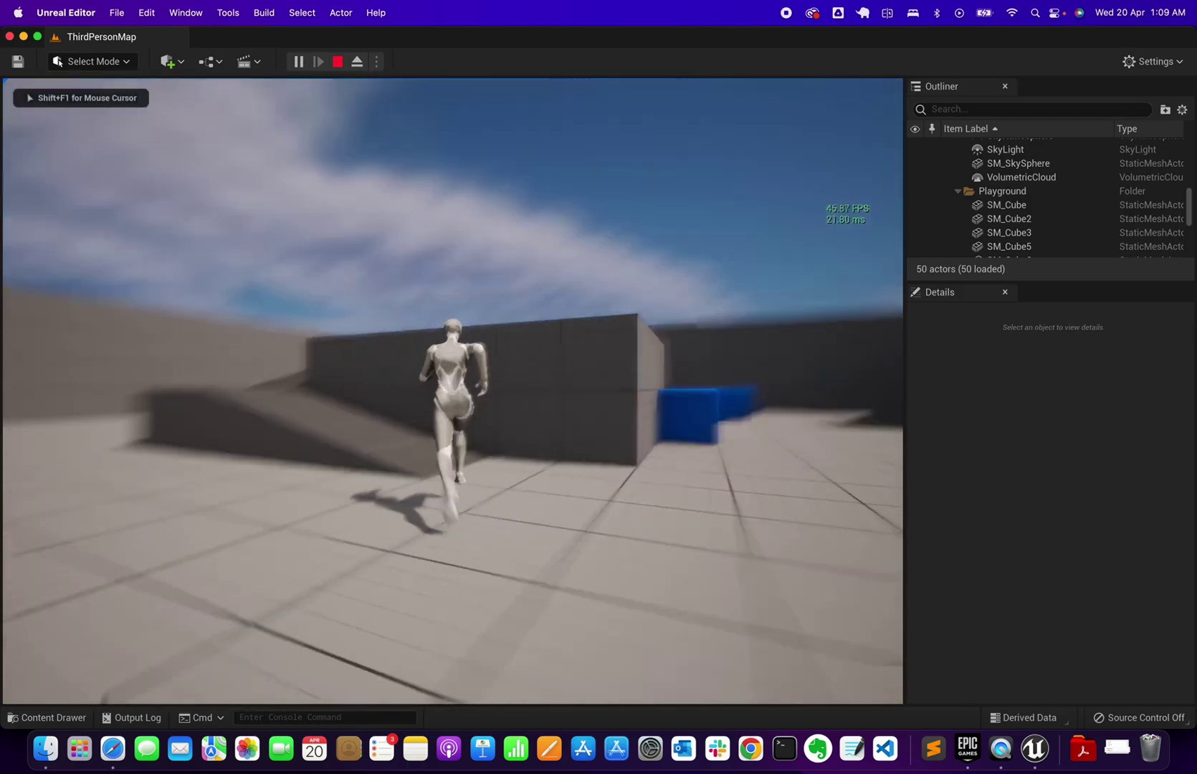
key(space)
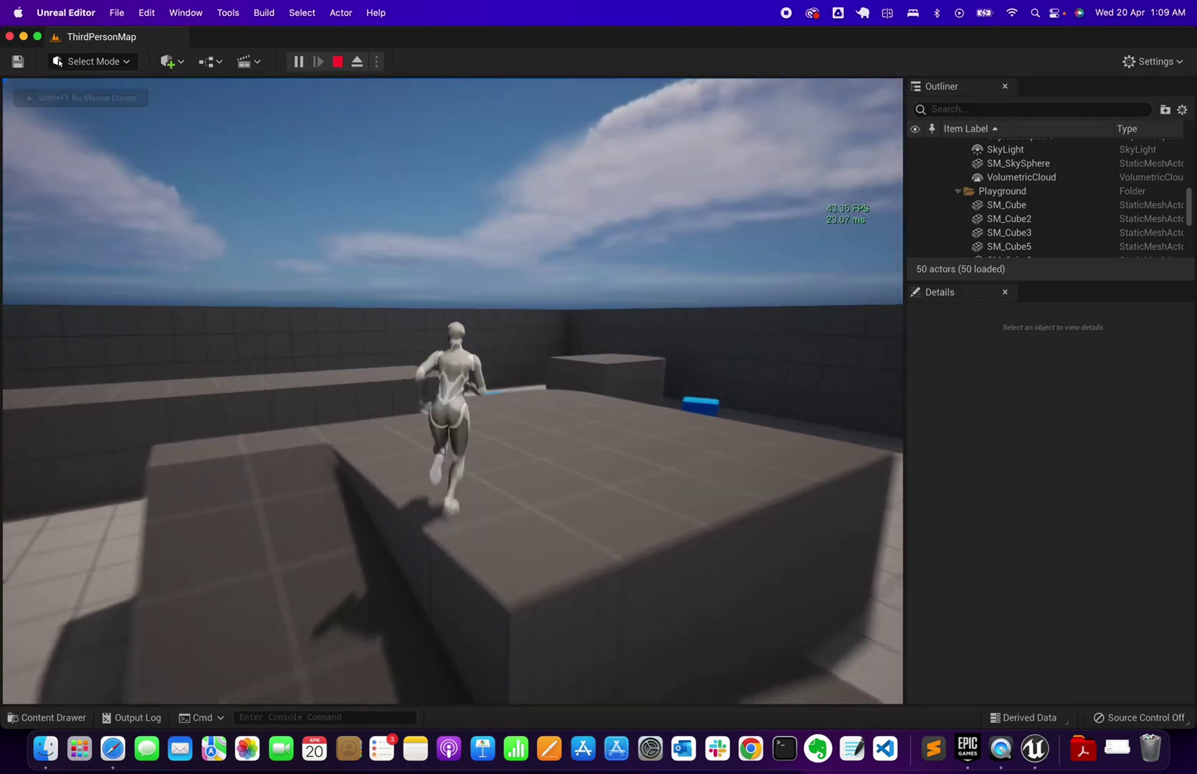
key(space)
key(w)
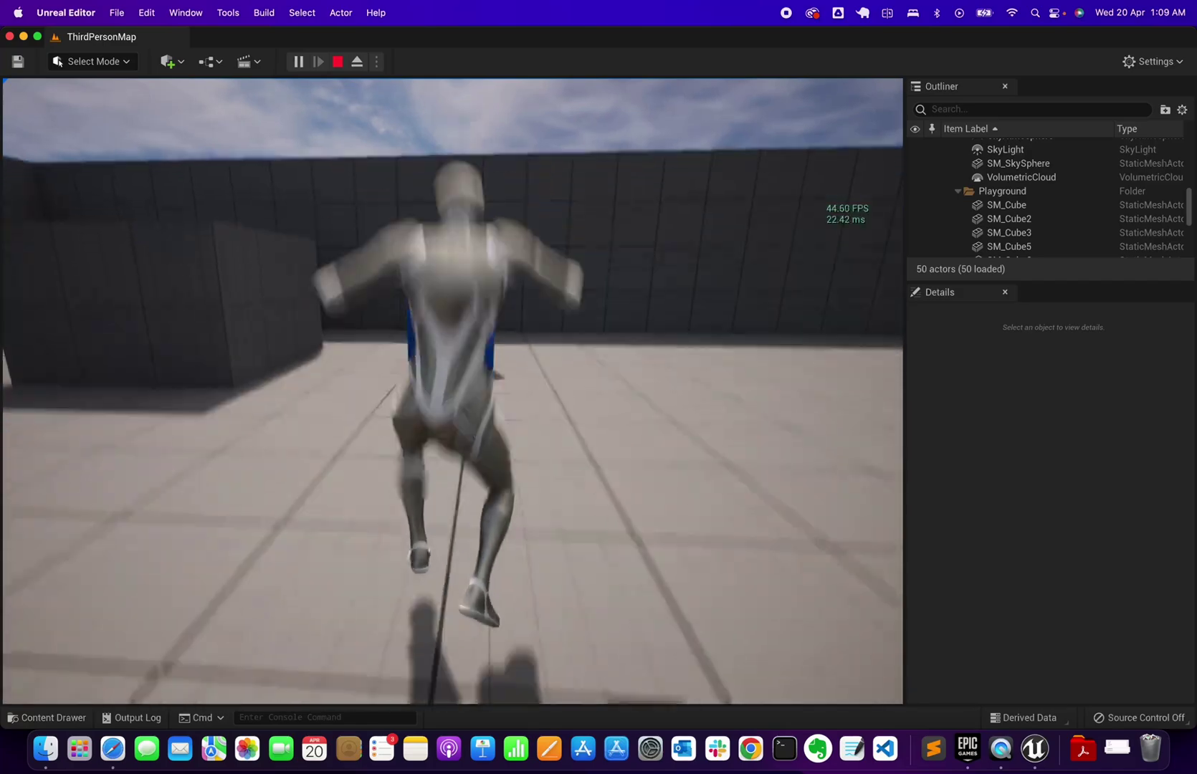
key(Escape)
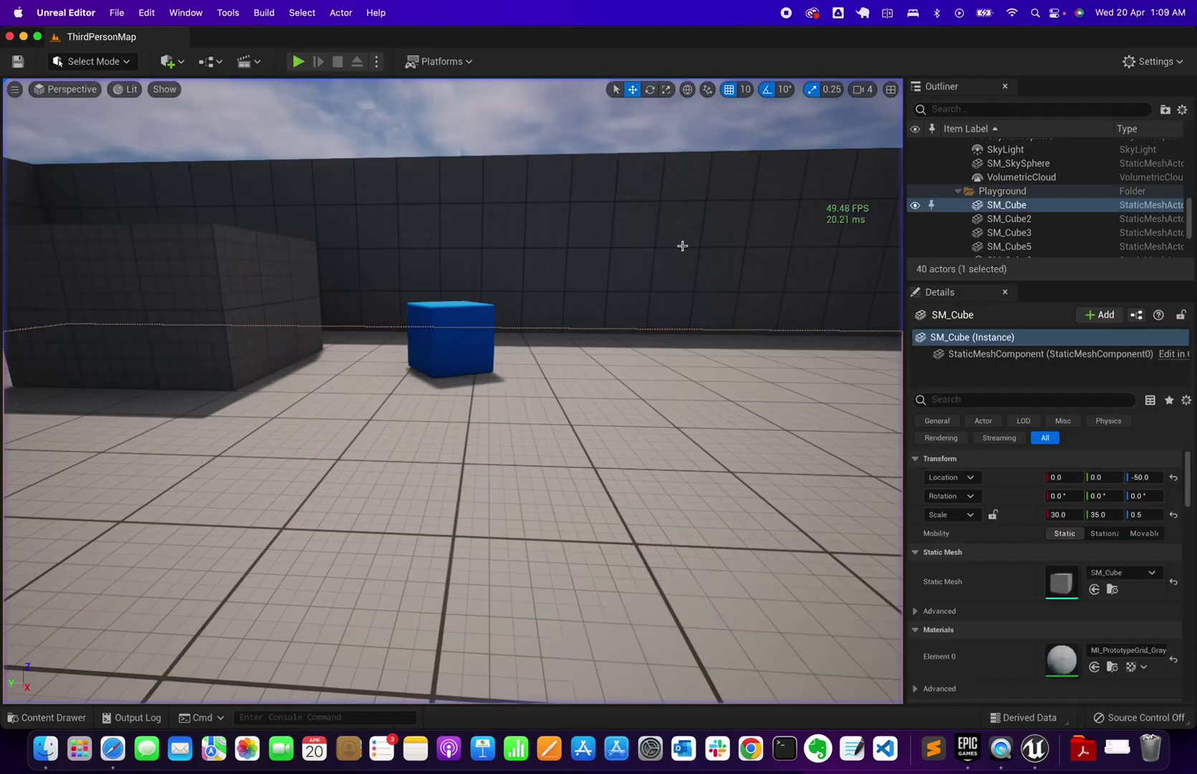
click(69, 10)
click(69, 161)
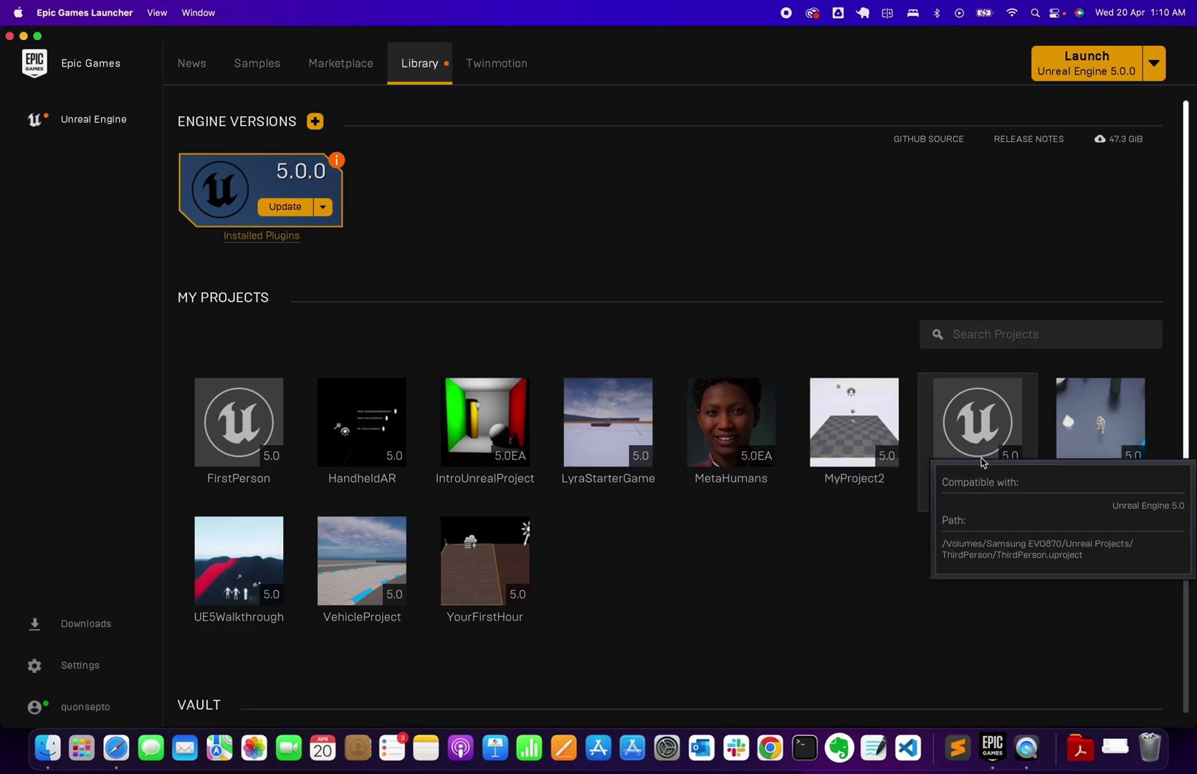
Step: Launch the TopDown project from My Projects in the Launcher library
double_click(1089, 425)
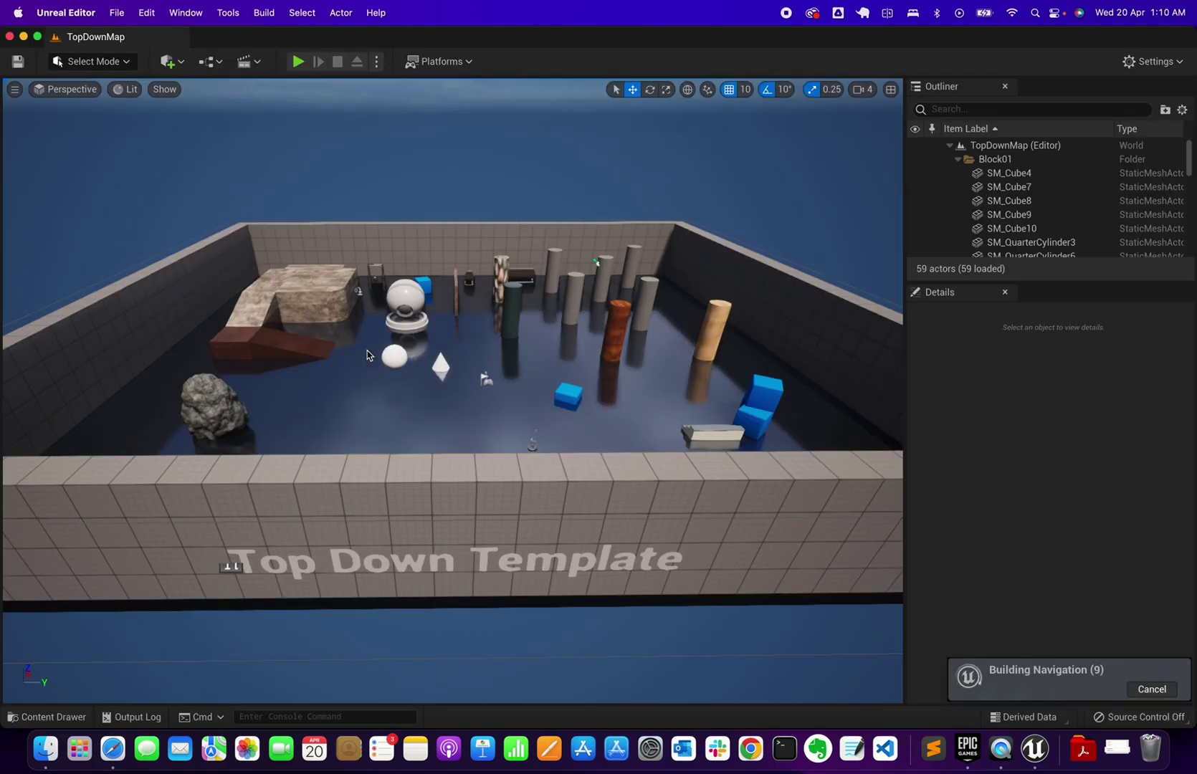
Step: Play-test the TopDownMap, clicking and dragging to steer the character among the pillars
click(681, 316)
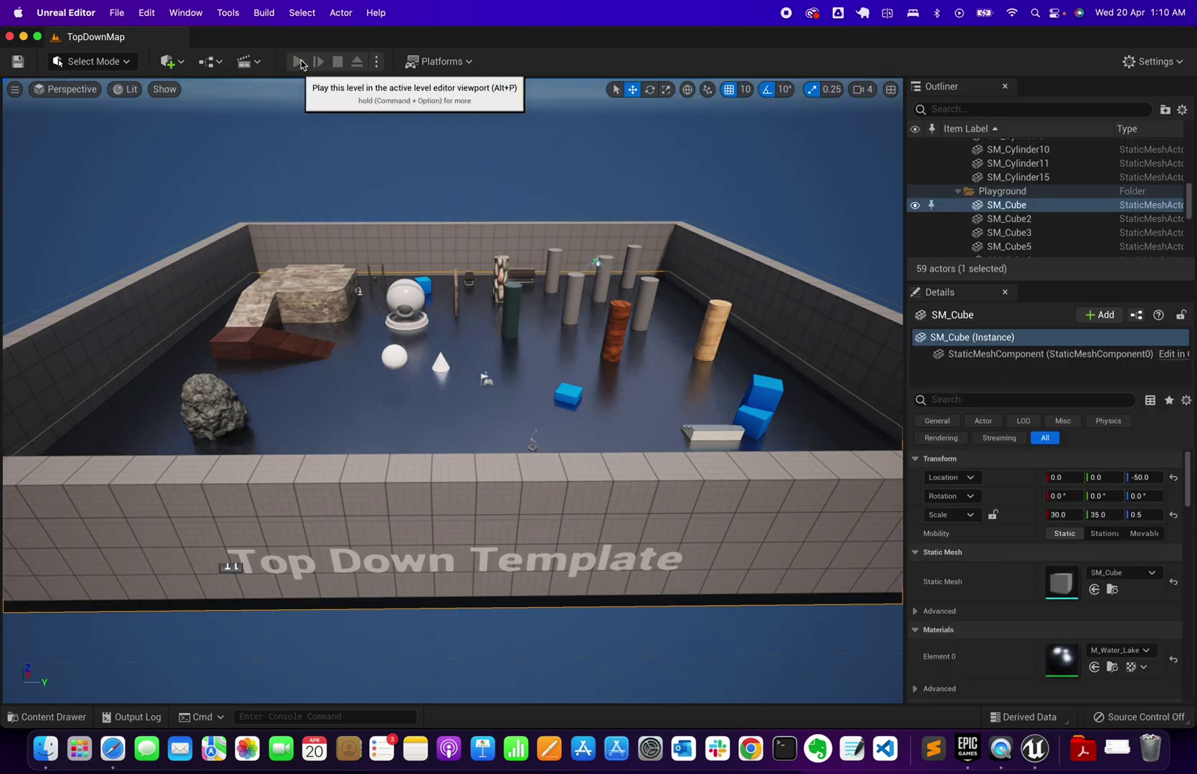
click(299, 62)
click(550, 299)
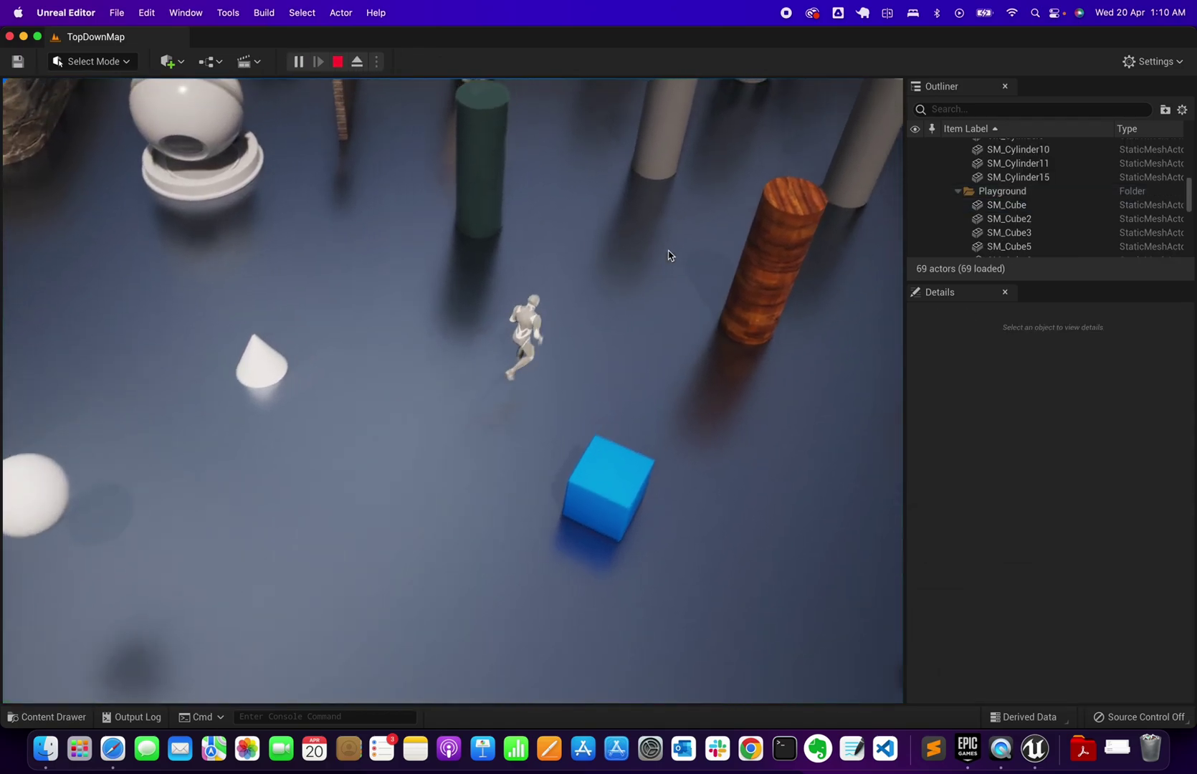
click(668, 255)
click(616, 215)
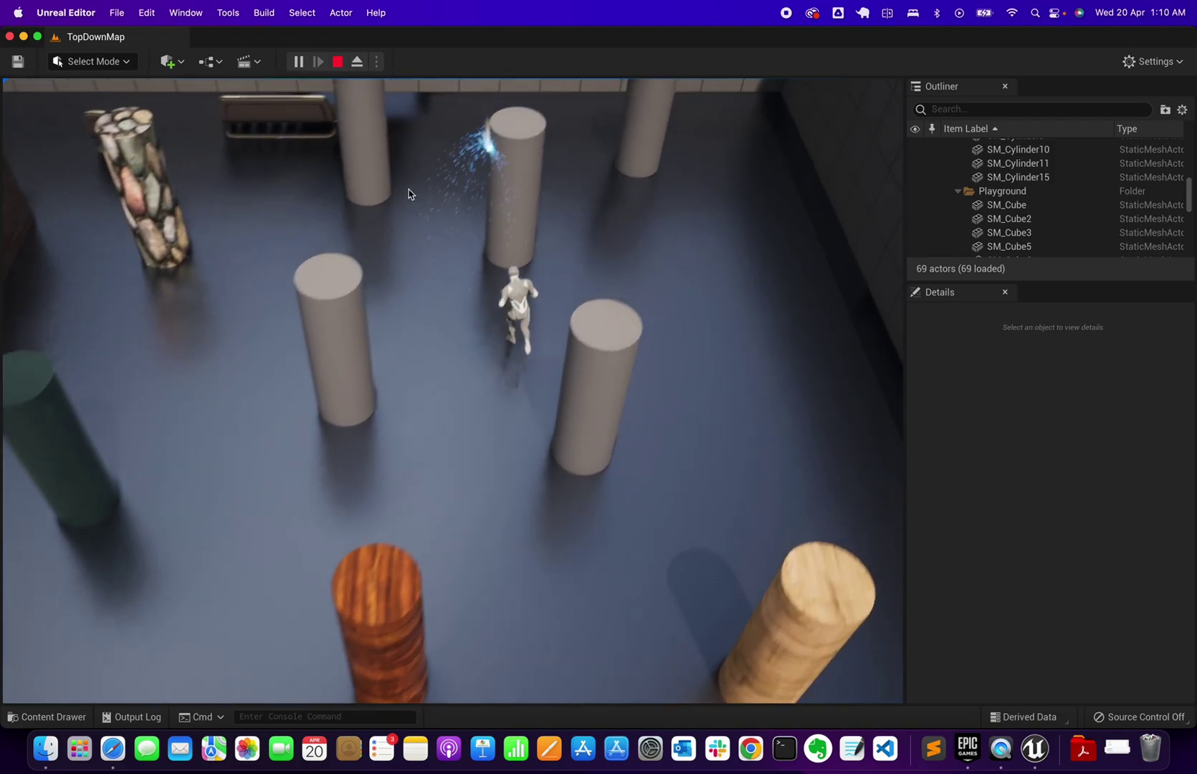
mouse_move(409, 193)
mouse_down()
mouse_move(260, 257)
mouse_move(219, 326)
mouse_move(379, 446)
mouse_up()
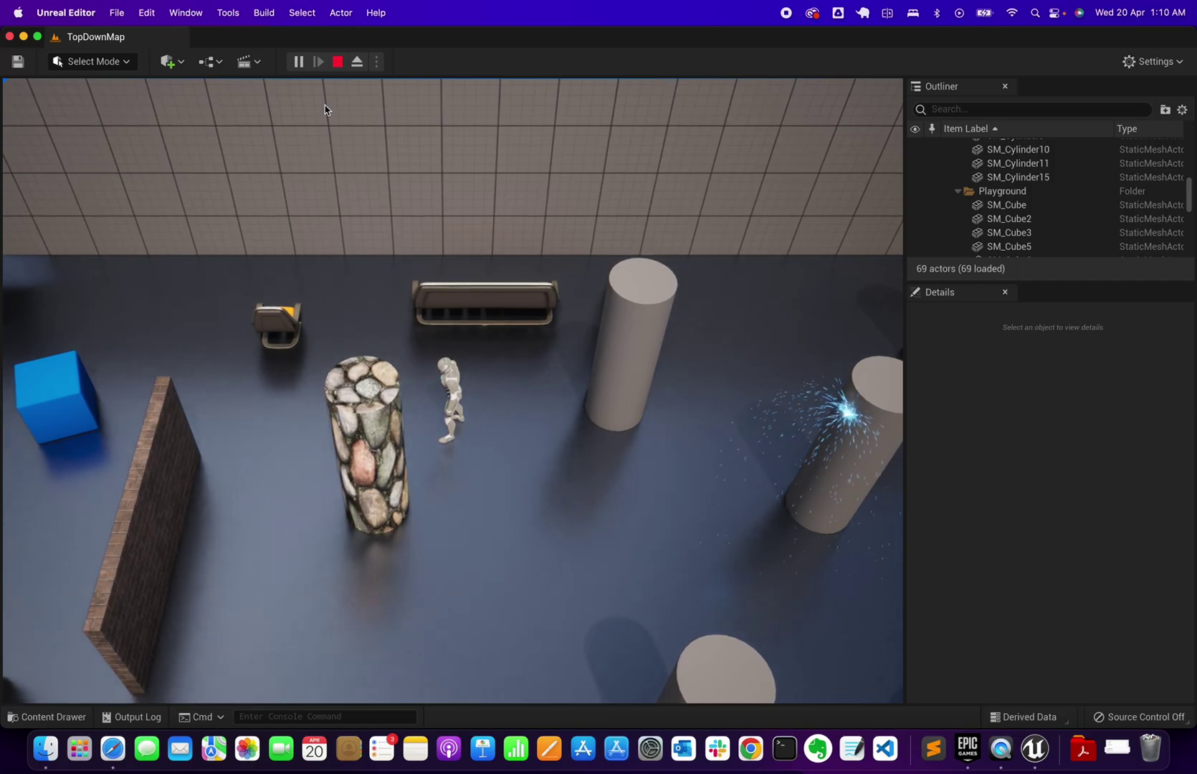
key(Escape)
click(14, 89)
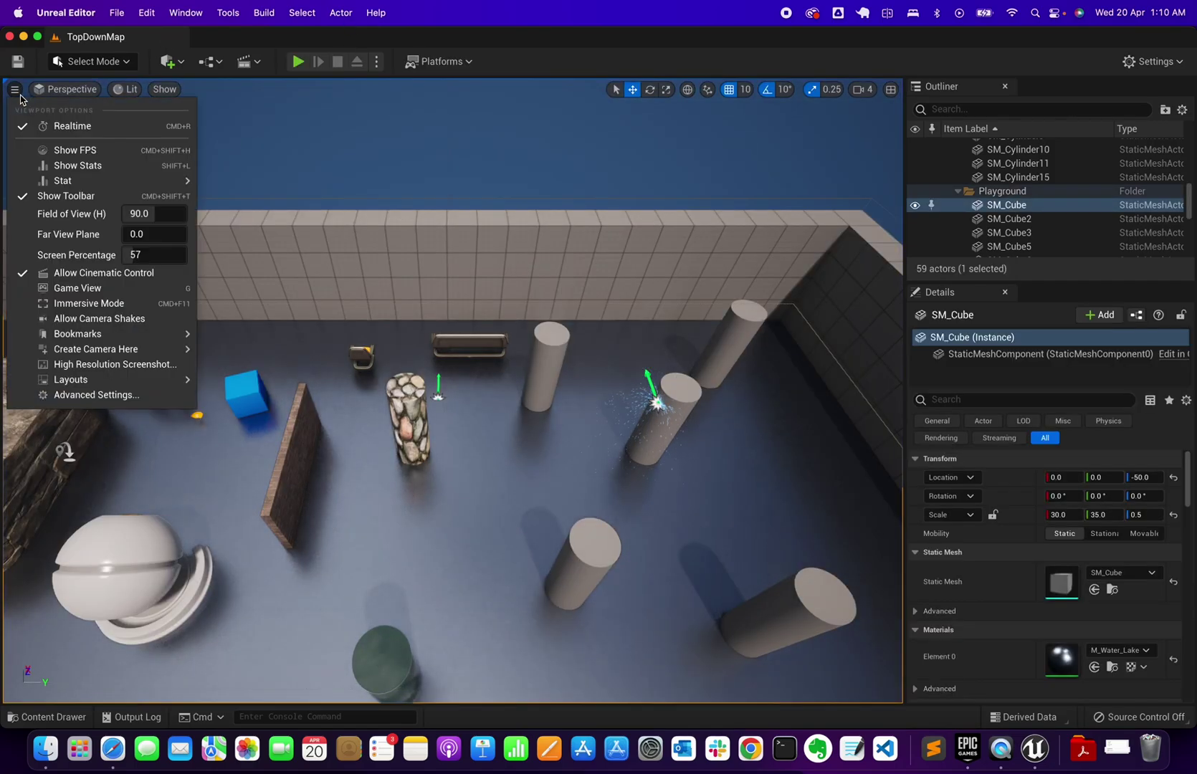
Step: Turn on the viewport's frames-per-second readout
click(60, 153)
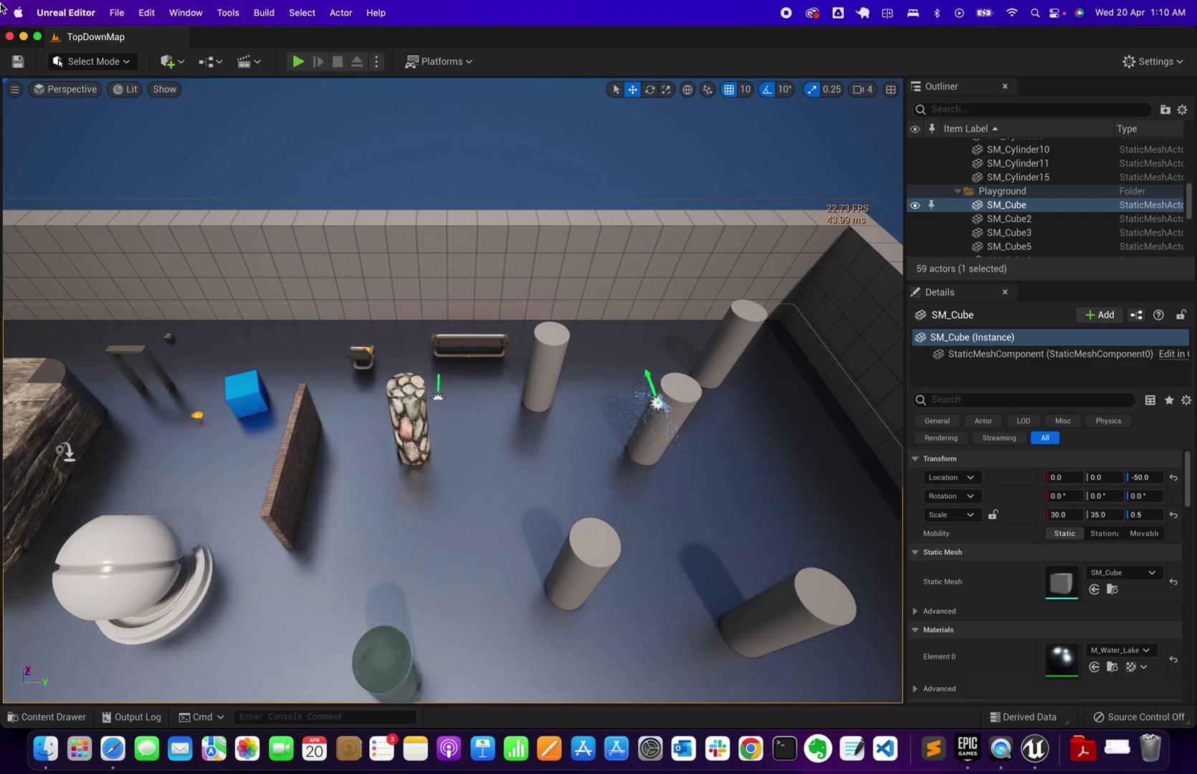
click(146, 12)
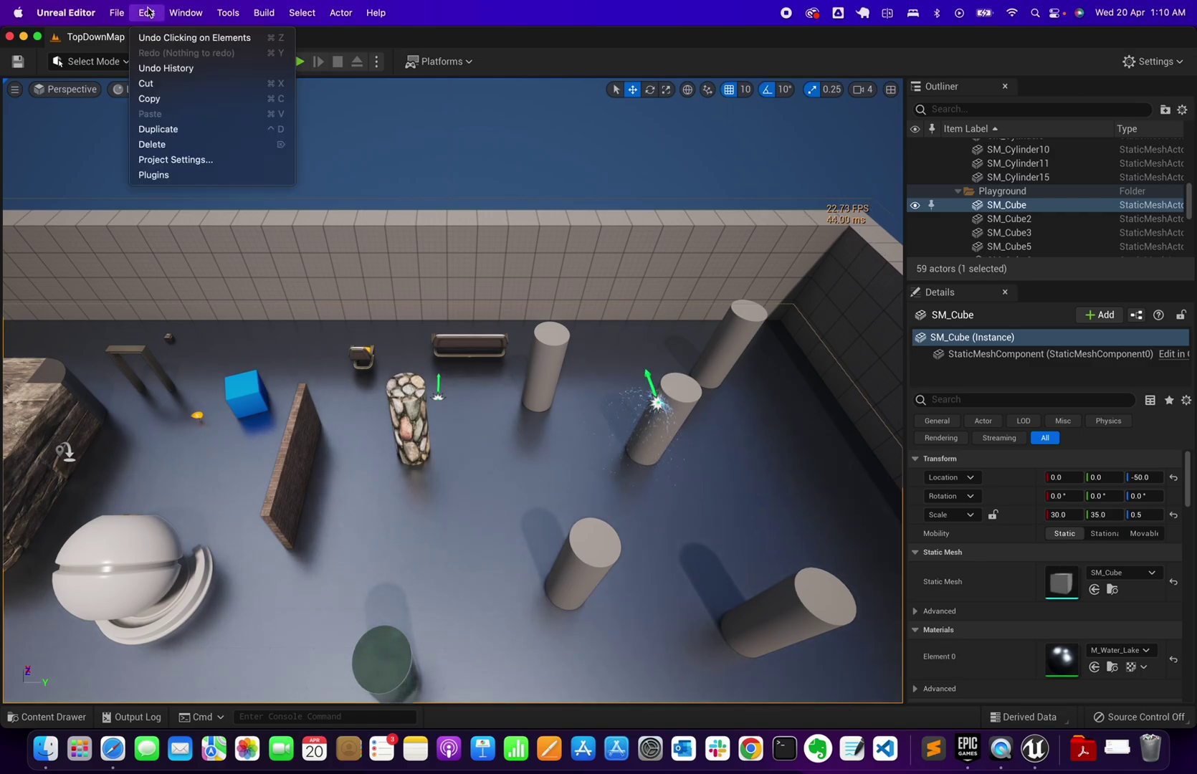
click(190, 160)
Step: Change the Rendering Anti-Aliasing Method from TSR to None and close Project Settings
scroll(123, 492, down, 10)
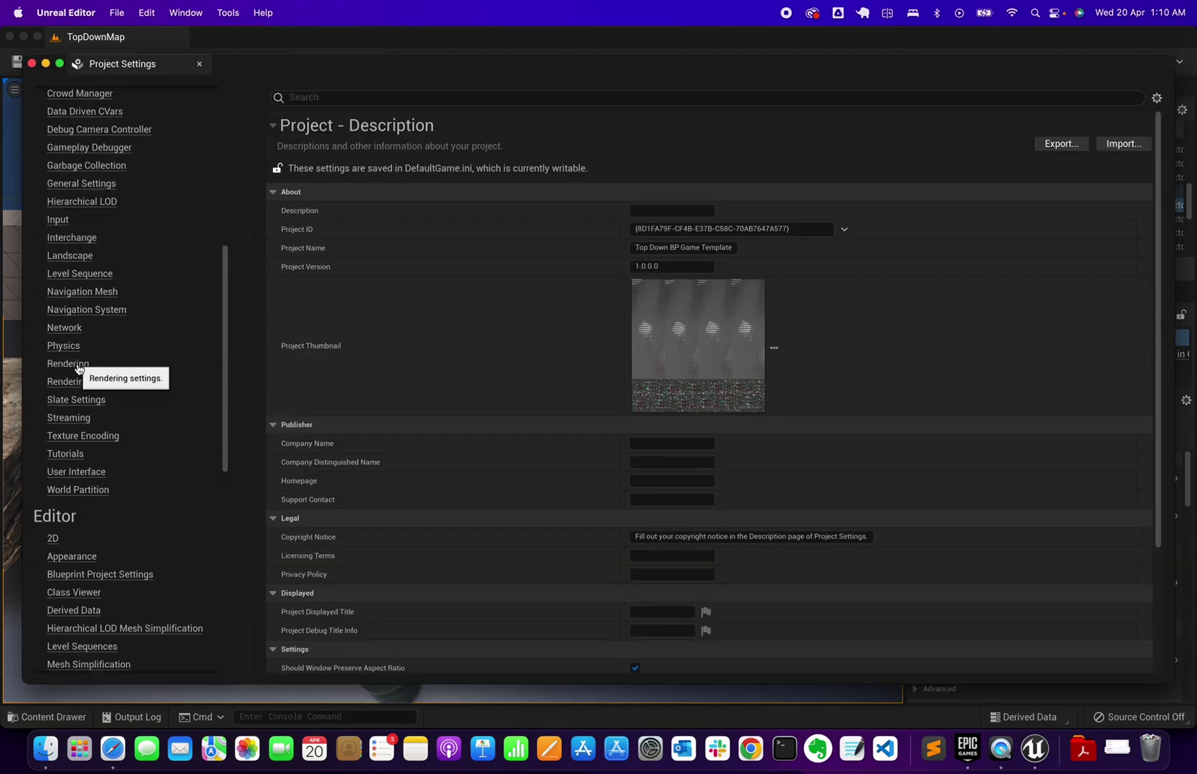
click(79, 370)
scroll(547, 494, down, 10)
scroll(548, 495, down, 15)
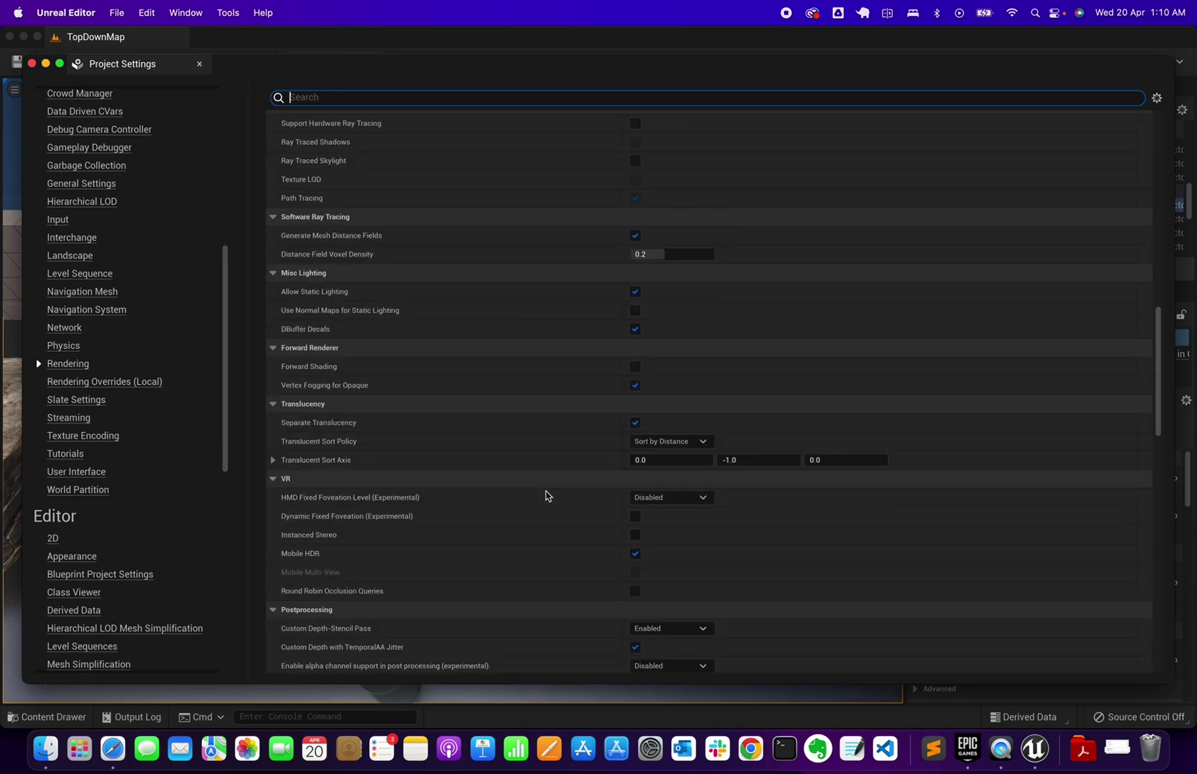
scroll(547, 495, down, 15)
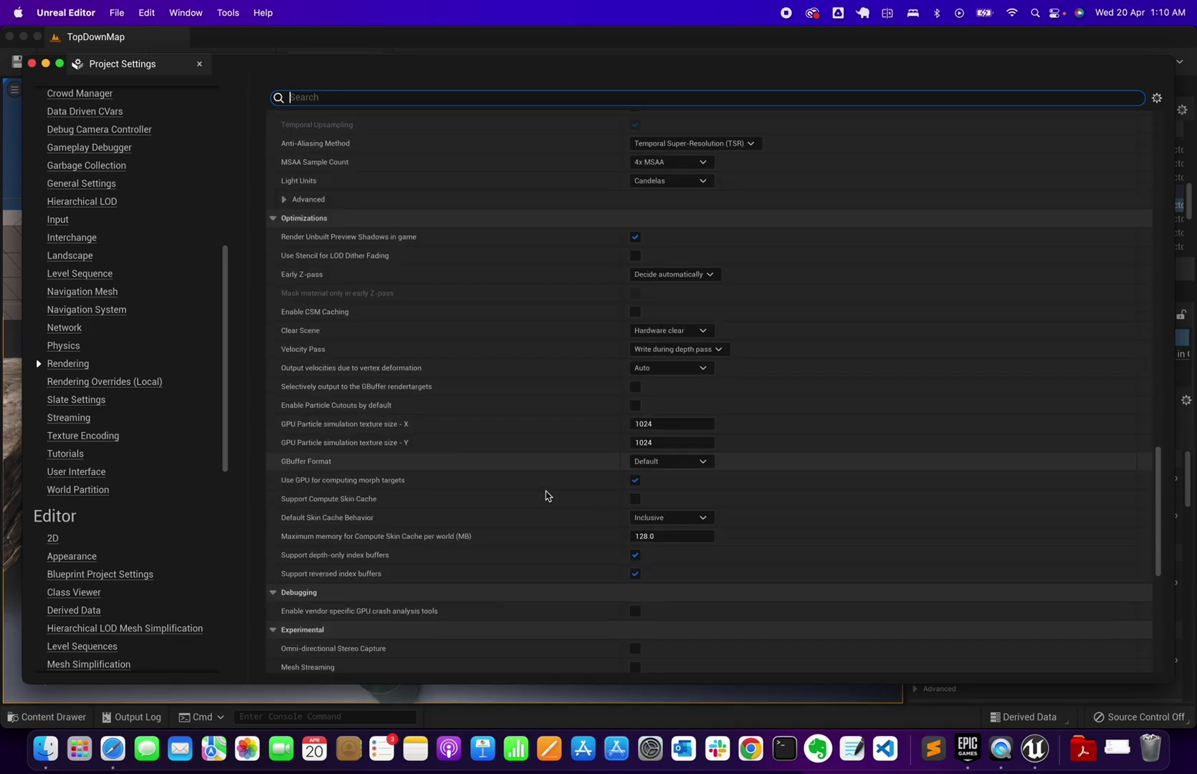
scroll(548, 496, down, 5)
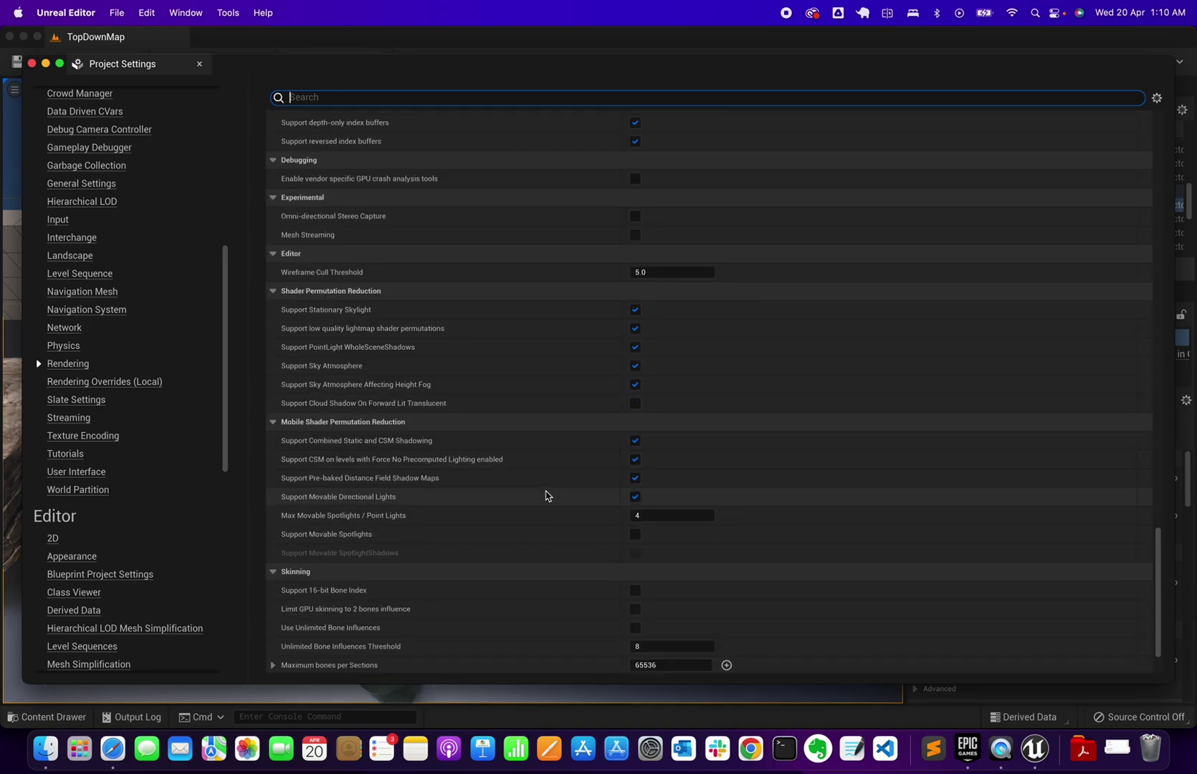
scroll(546, 495, up, 15)
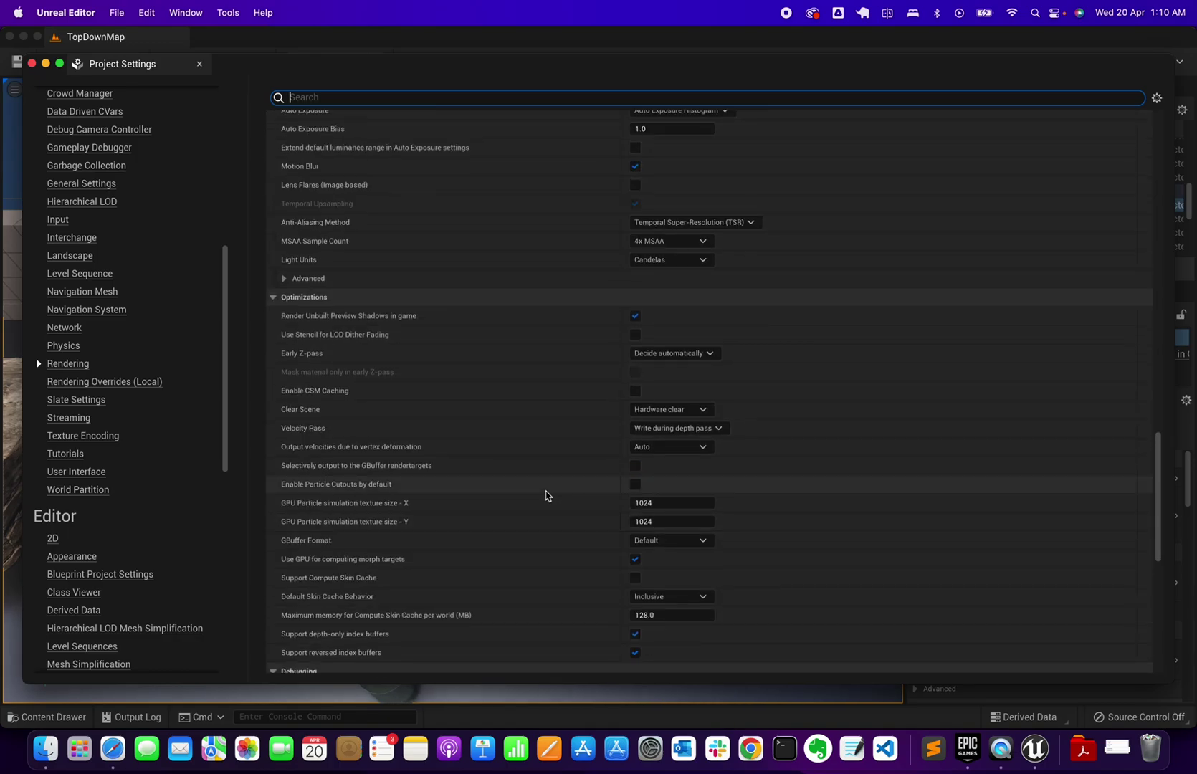
scroll(546, 494, up, 8)
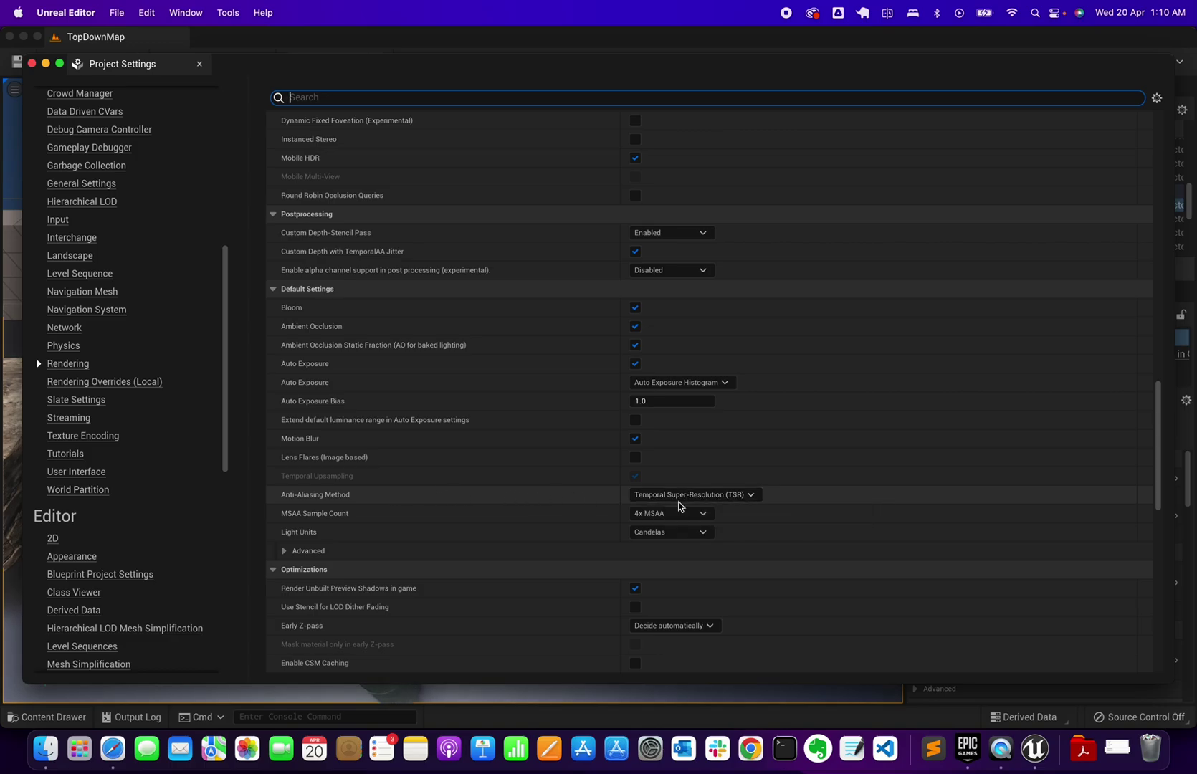
click(743, 495)
click(691, 509)
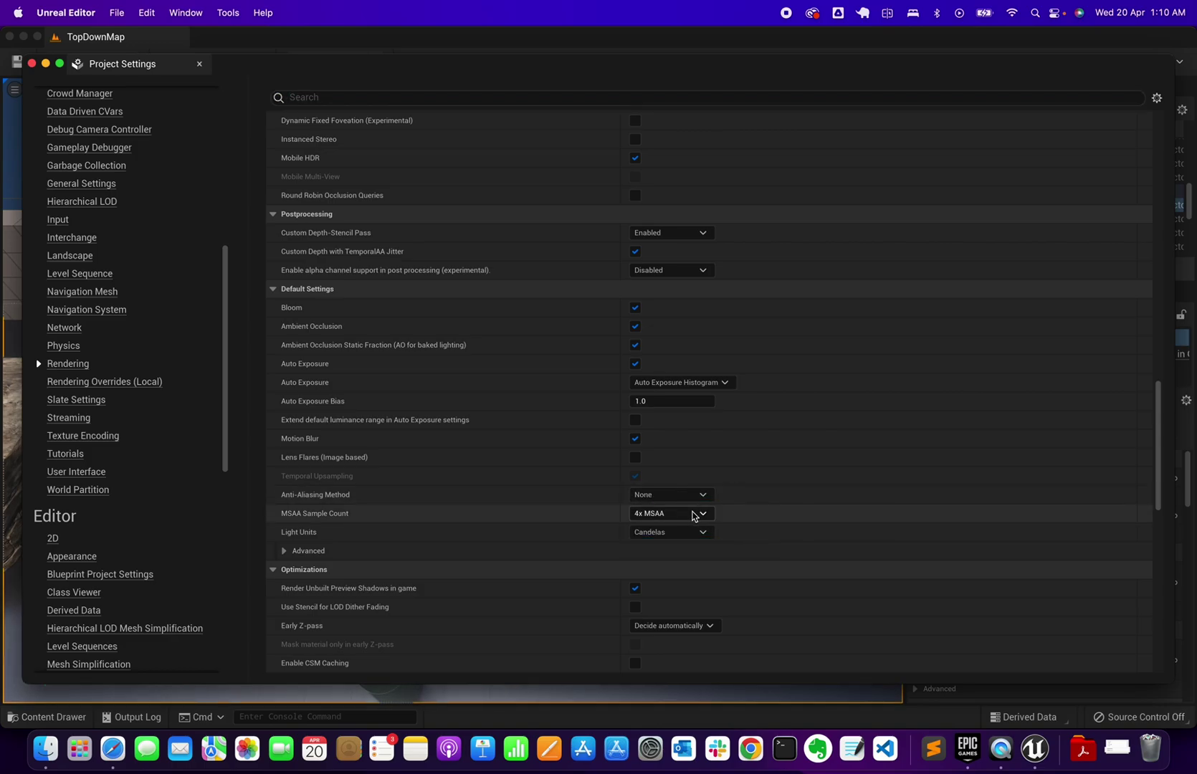
click(31, 63)
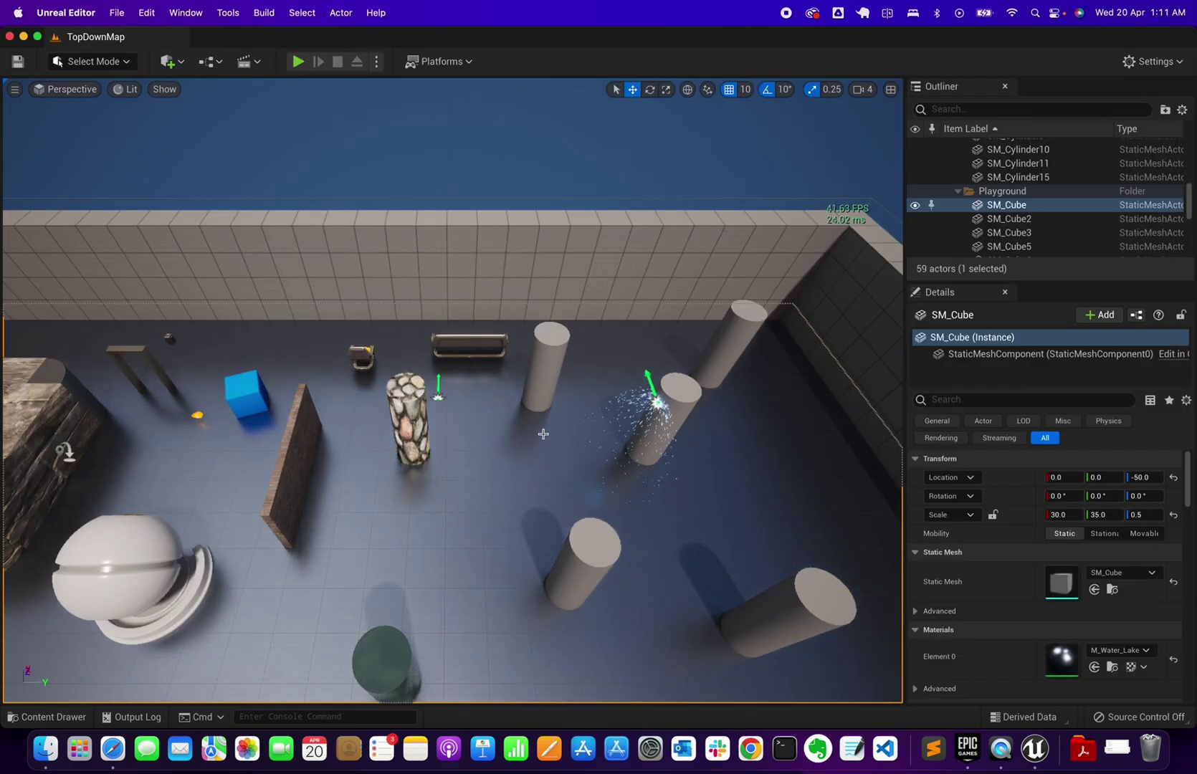
Step: Quit Unreal Editor from the application menu
scroll(332, 222, up, 3)
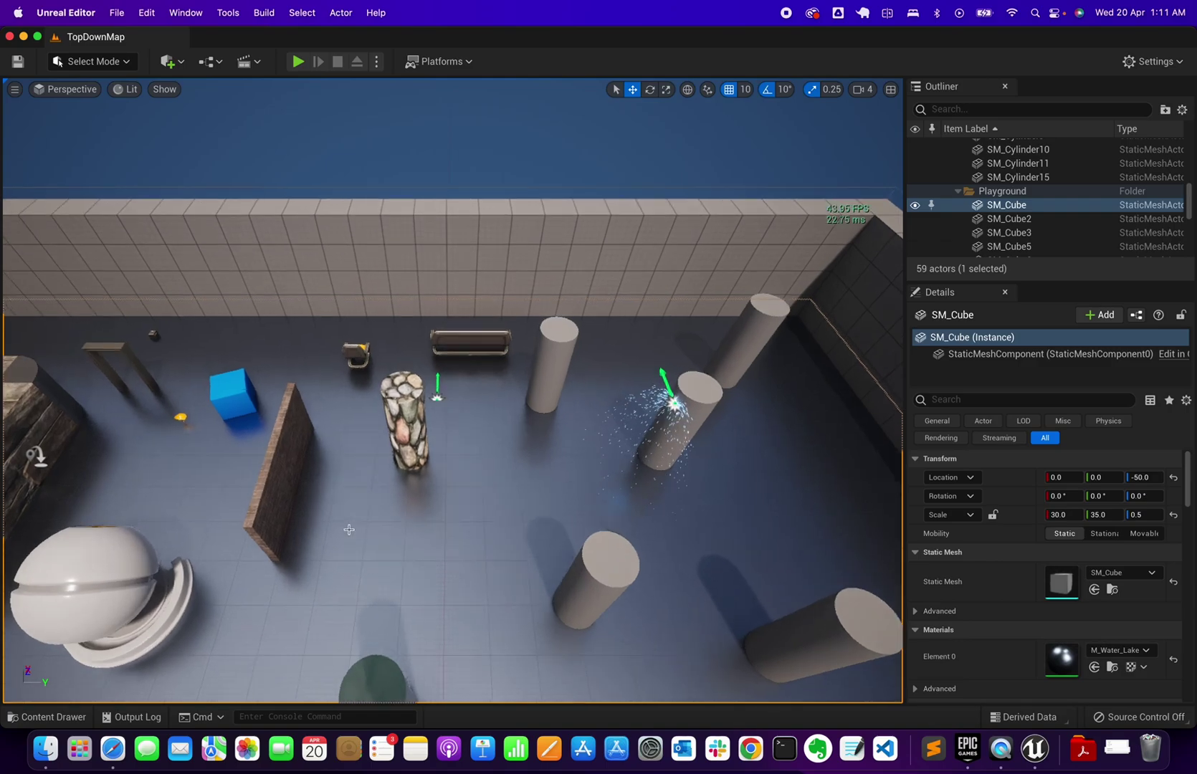
click(65, 13)
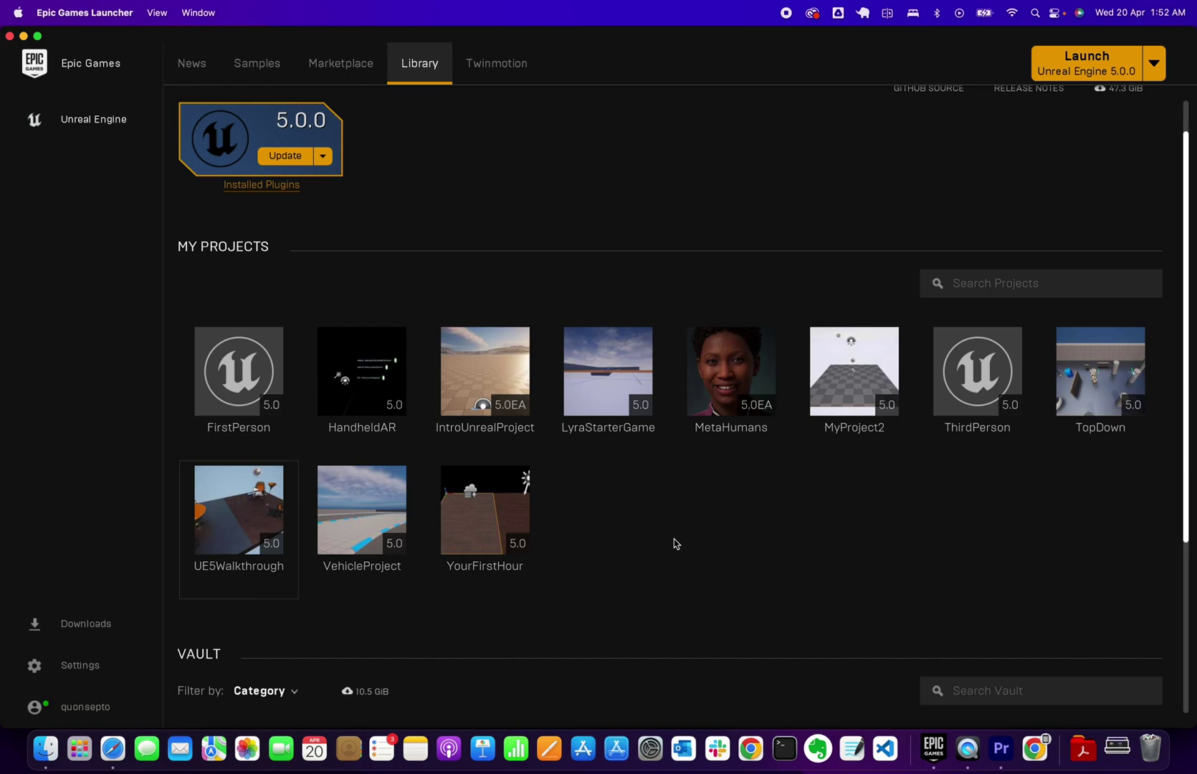
Step: Launch the UE5Walkthrough project from My Projects in the Library
double_click(247, 498)
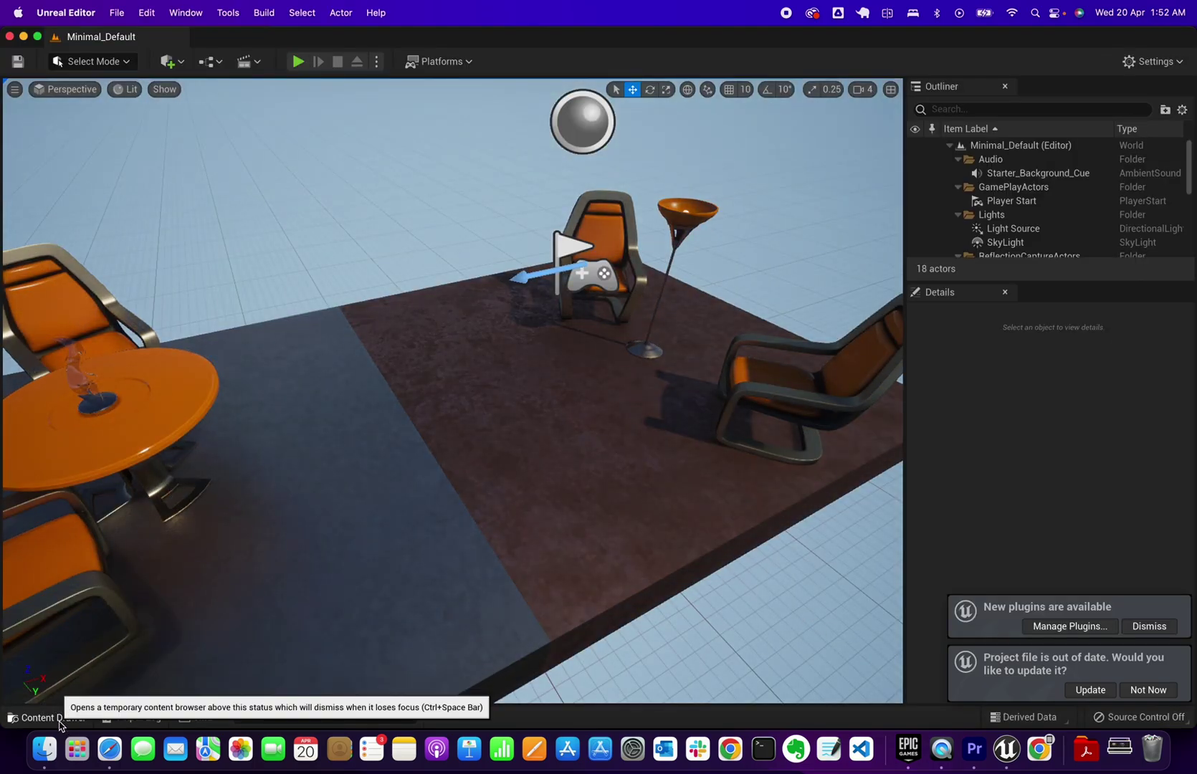
Step: Open the LightBounce level from the Content Drawer
click(47, 716)
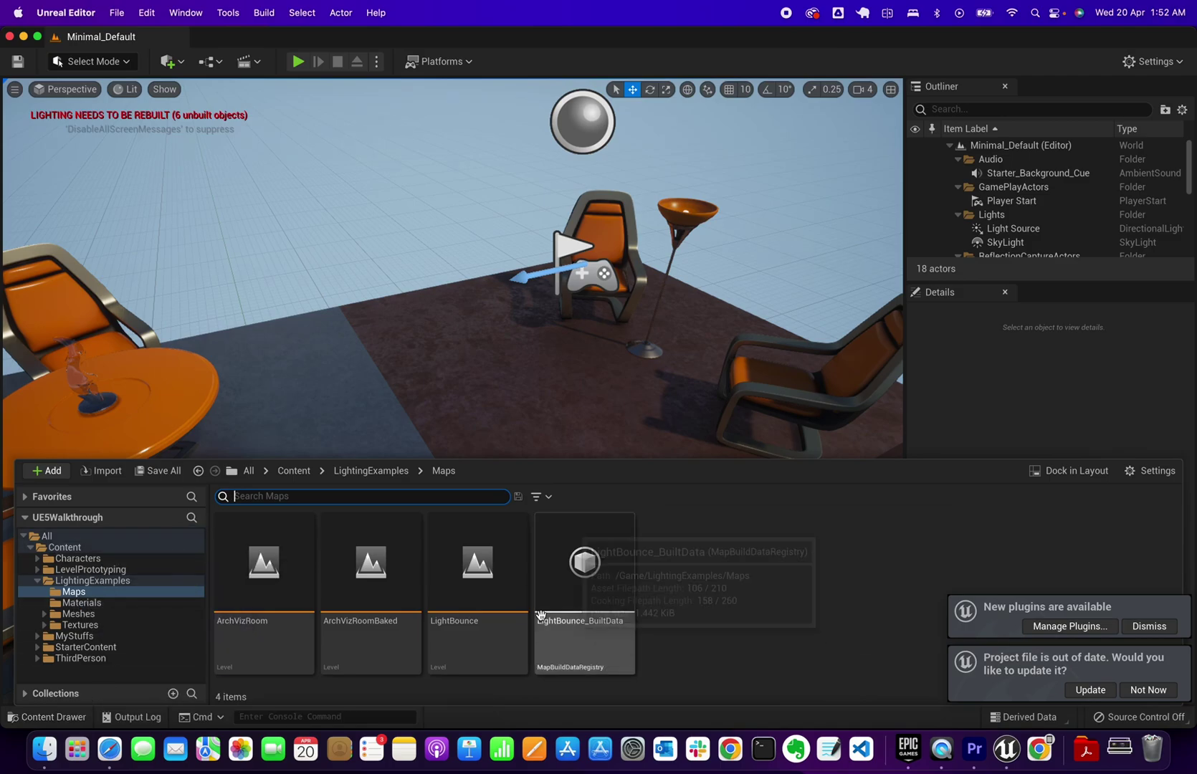
click(454, 563)
double_click(454, 564)
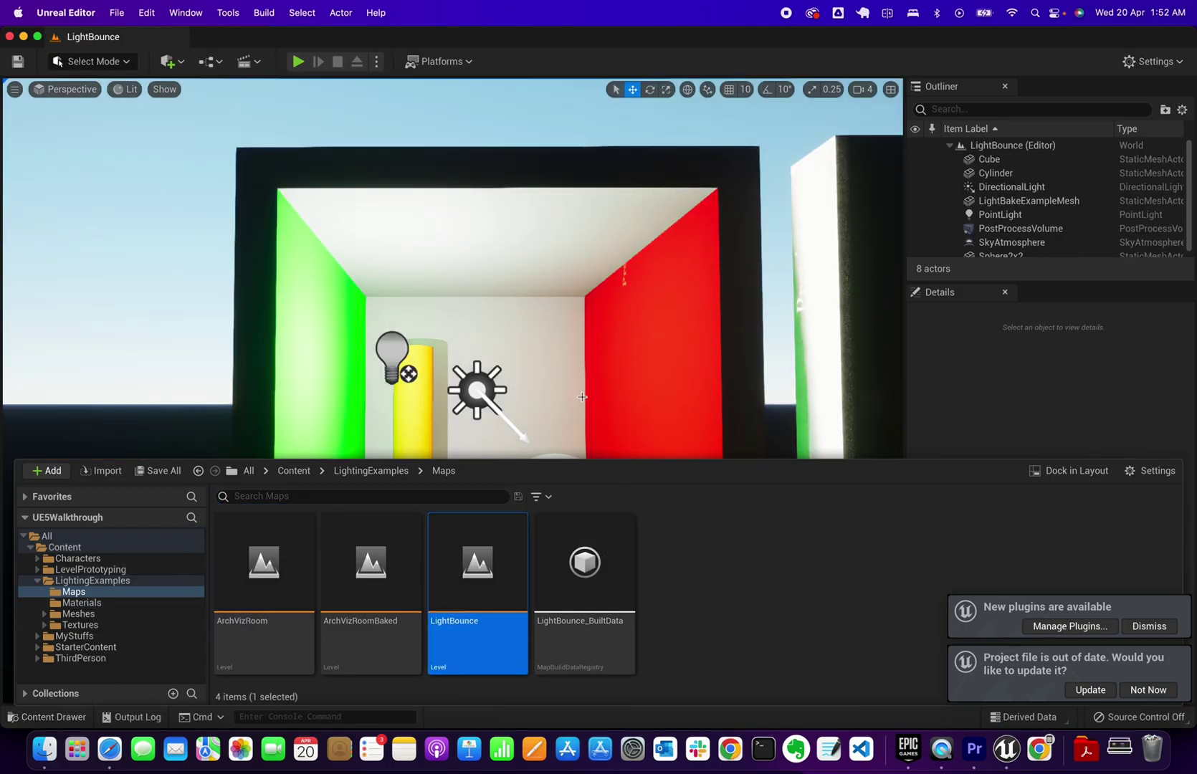
Step: Nudge the white Sphere2x2 along X to location 80.4034 inside the Cornell box
mouse_move(582, 396)
mouse_down()
mouse_move(582, 380)
mouse_move(582, 393)
mouse_up()
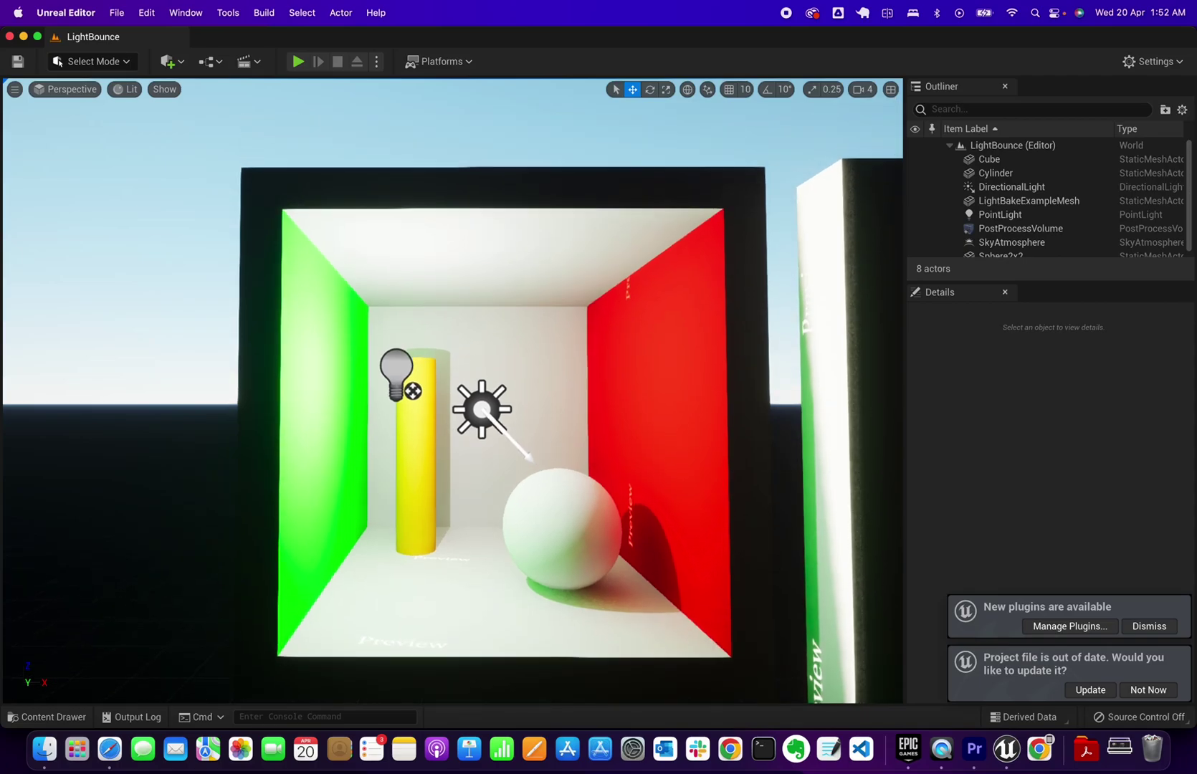
middle_drag(582, 393, 582, 421)
click(590, 504)
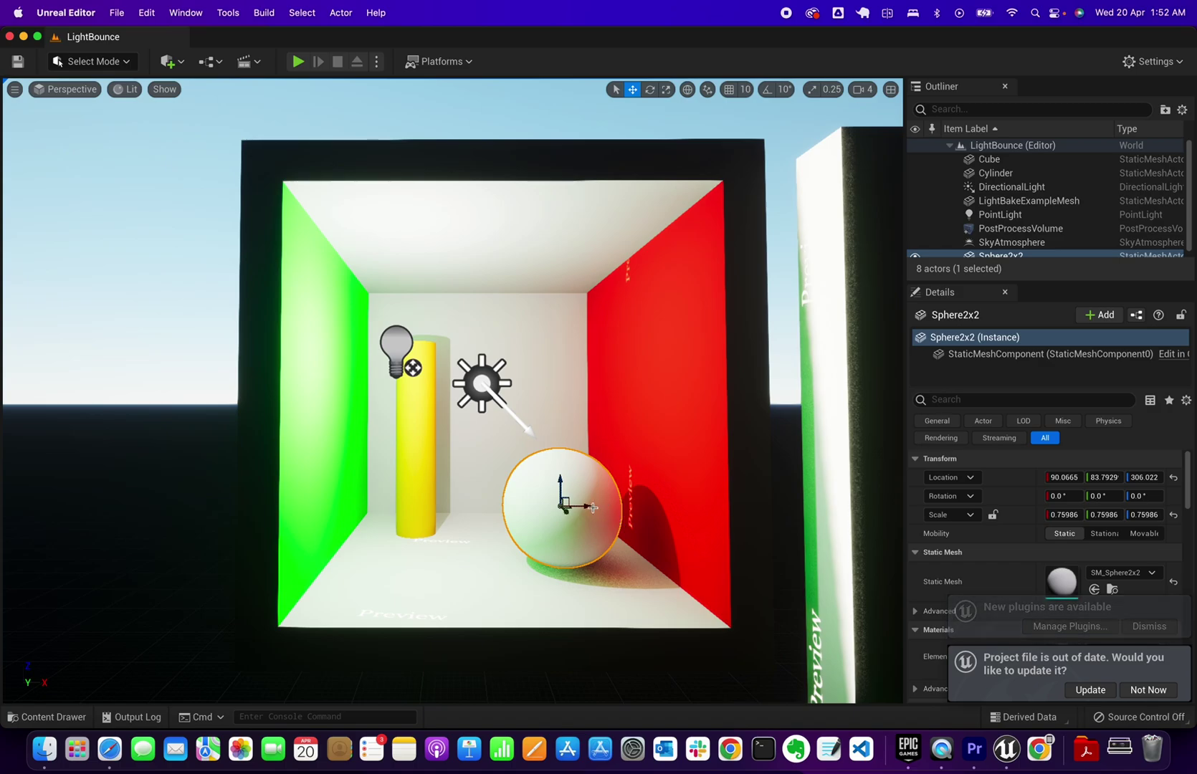
mouse_move(589, 507)
mouse_down()
mouse_move(609, 506)
mouse_move(433, 509)
mouse_move(579, 508)
mouse_move(583, 519)
mouse_up()
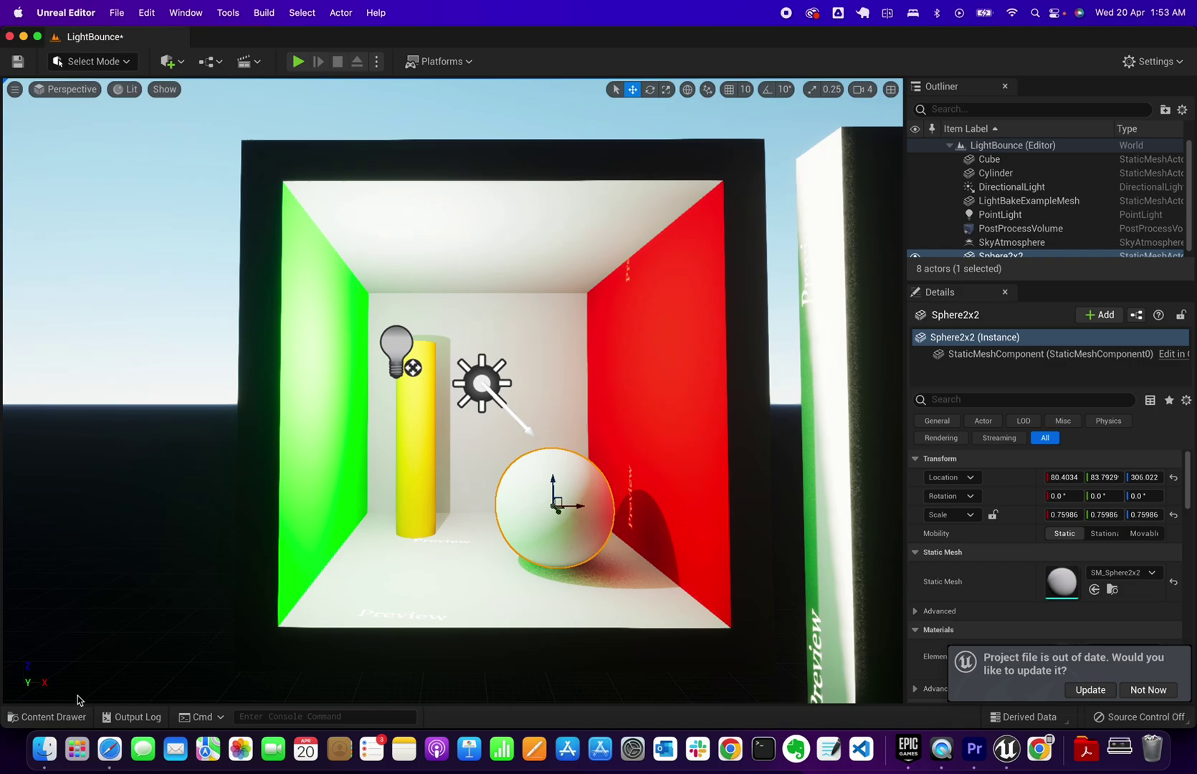
Step: Open the M2_Master material from MyStuffs > Materials in the material editor
click(48, 717)
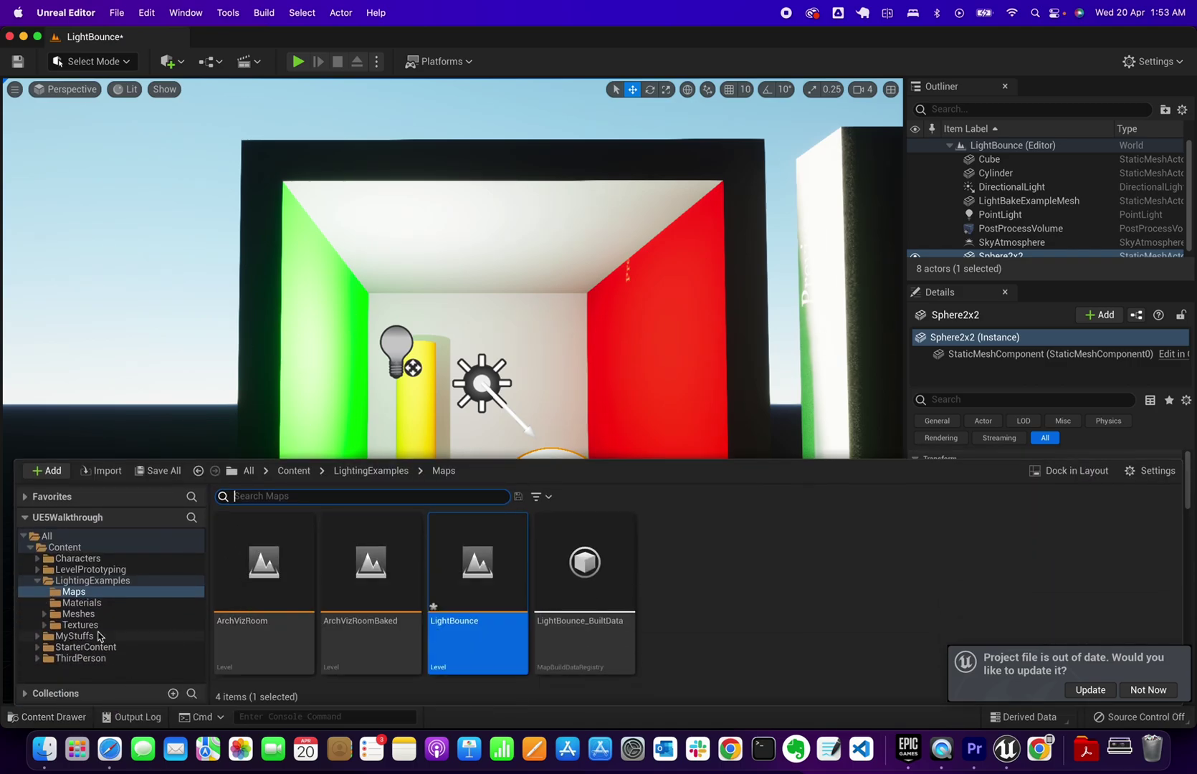
click(81, 602)
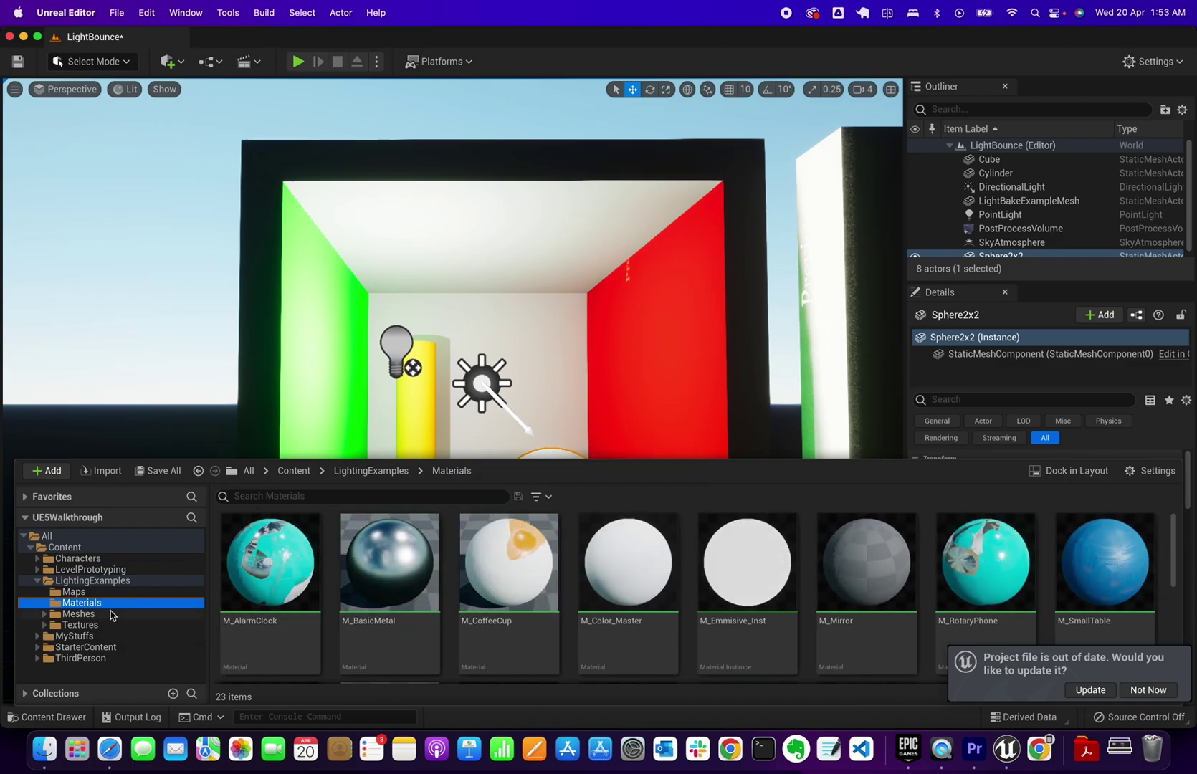
click(38, 636)
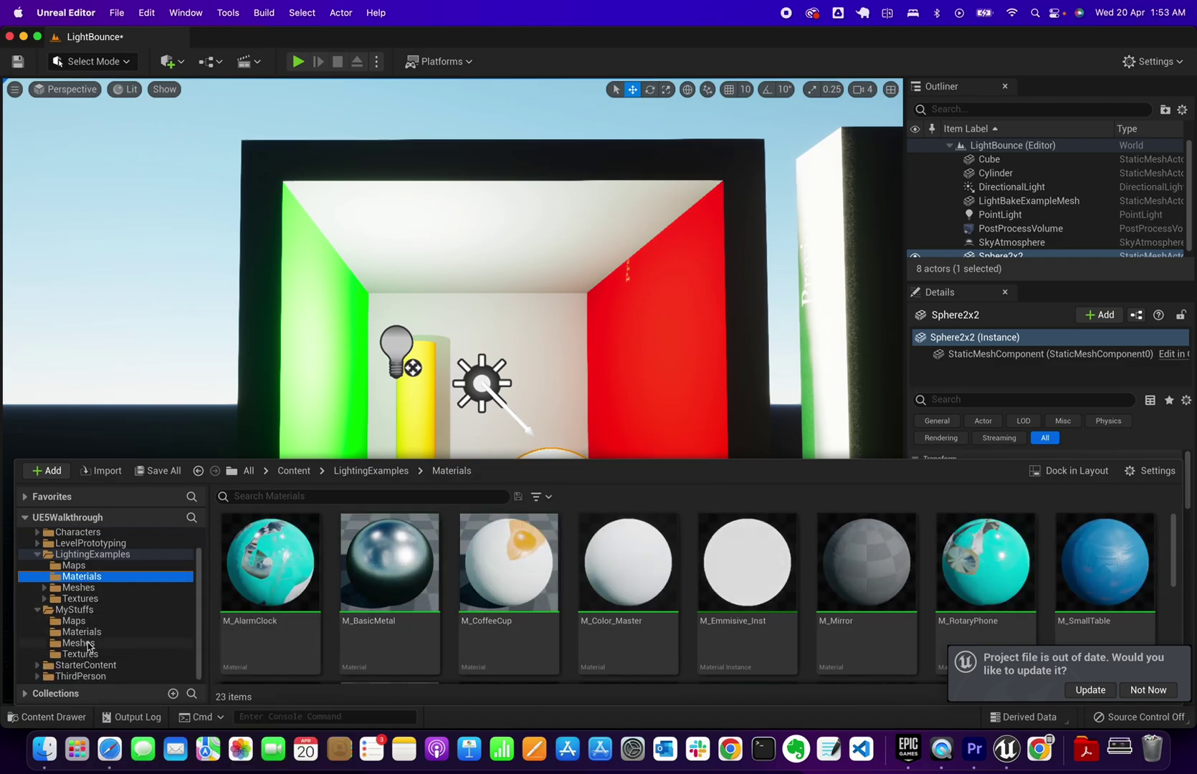
click(81, 631)
double_click(369, 566)
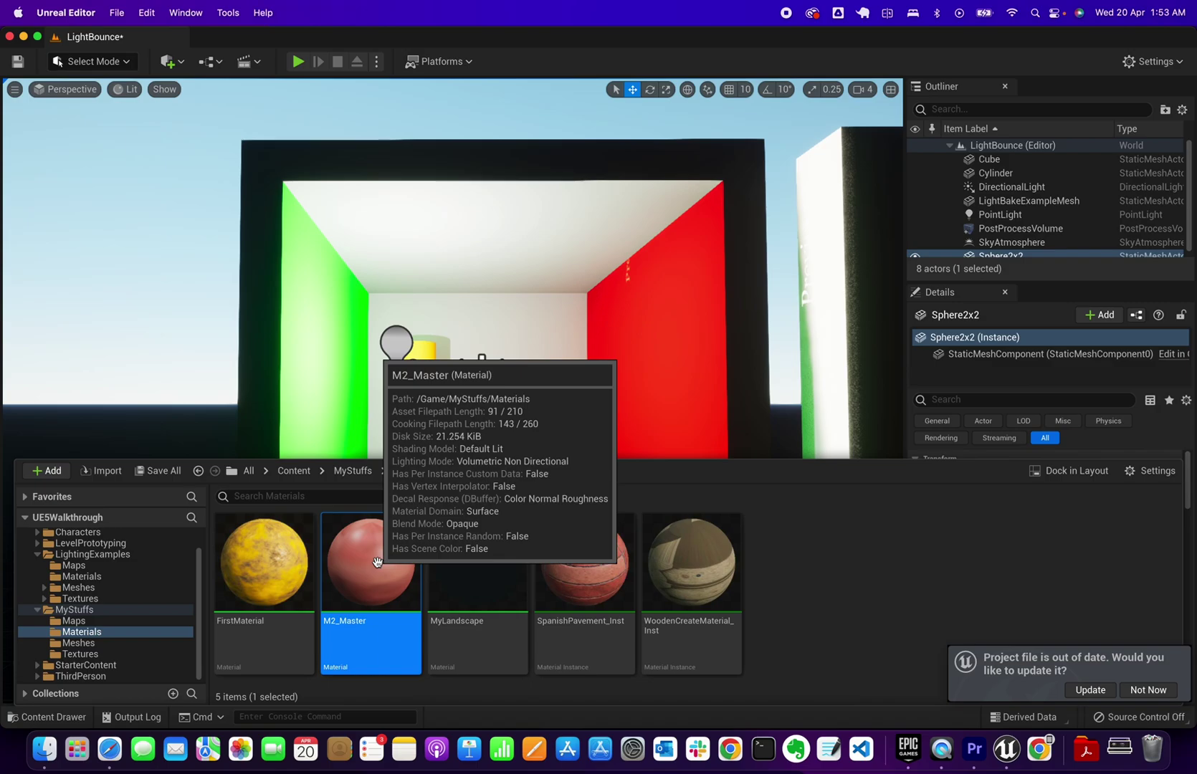
right_drag(548, 485, 889, 287)
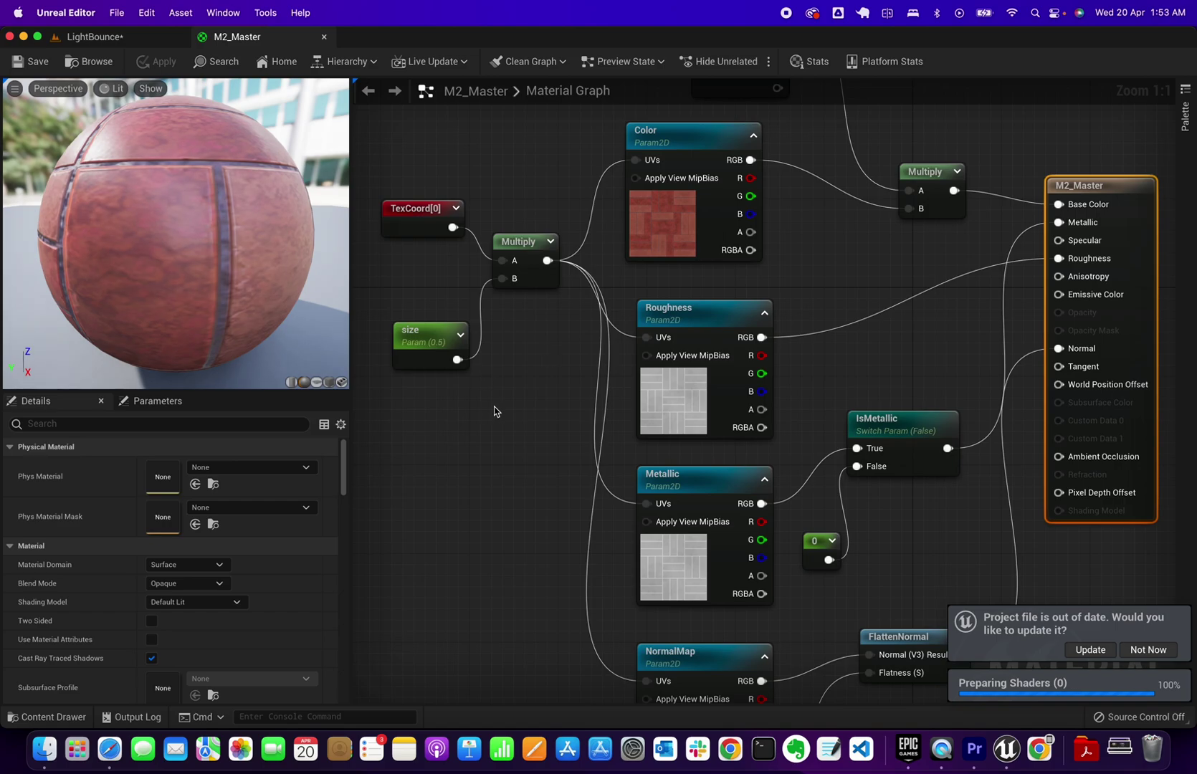
Step: Open the LandscapeDemo map from MyStuffs > Maps, prompting to save LightBounce
click(47, 716)
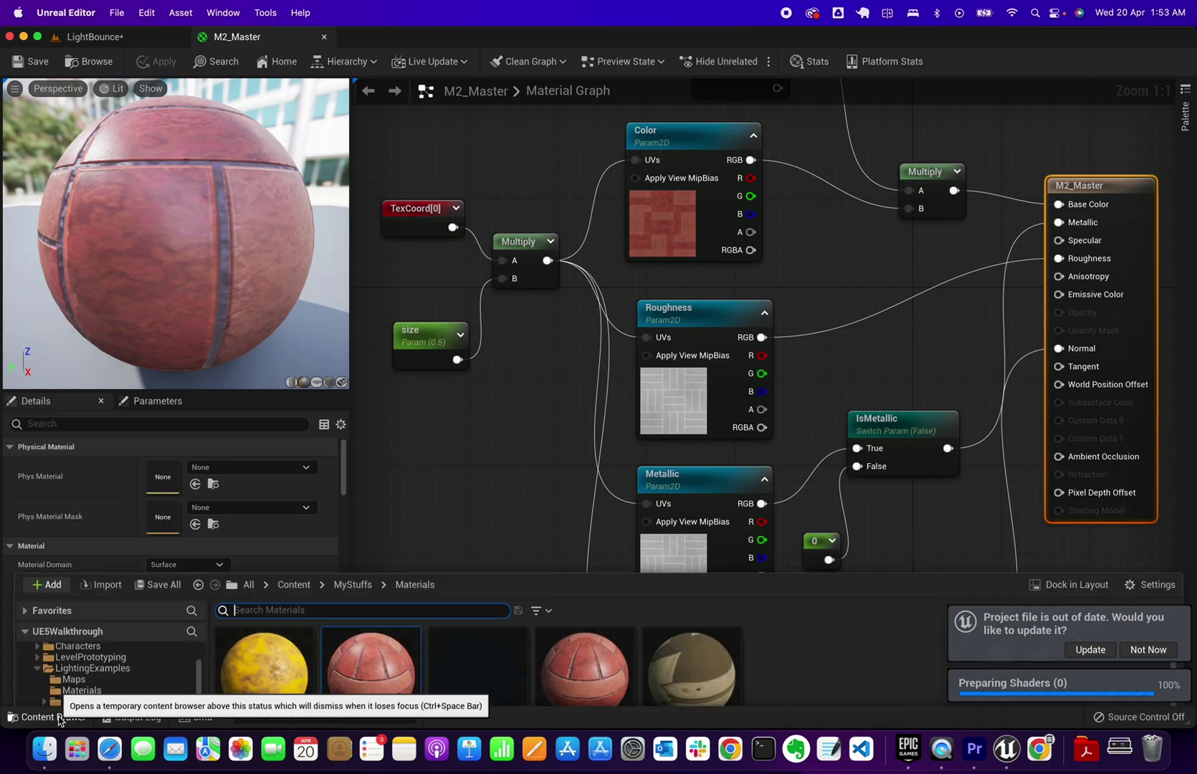
click(73, 636)
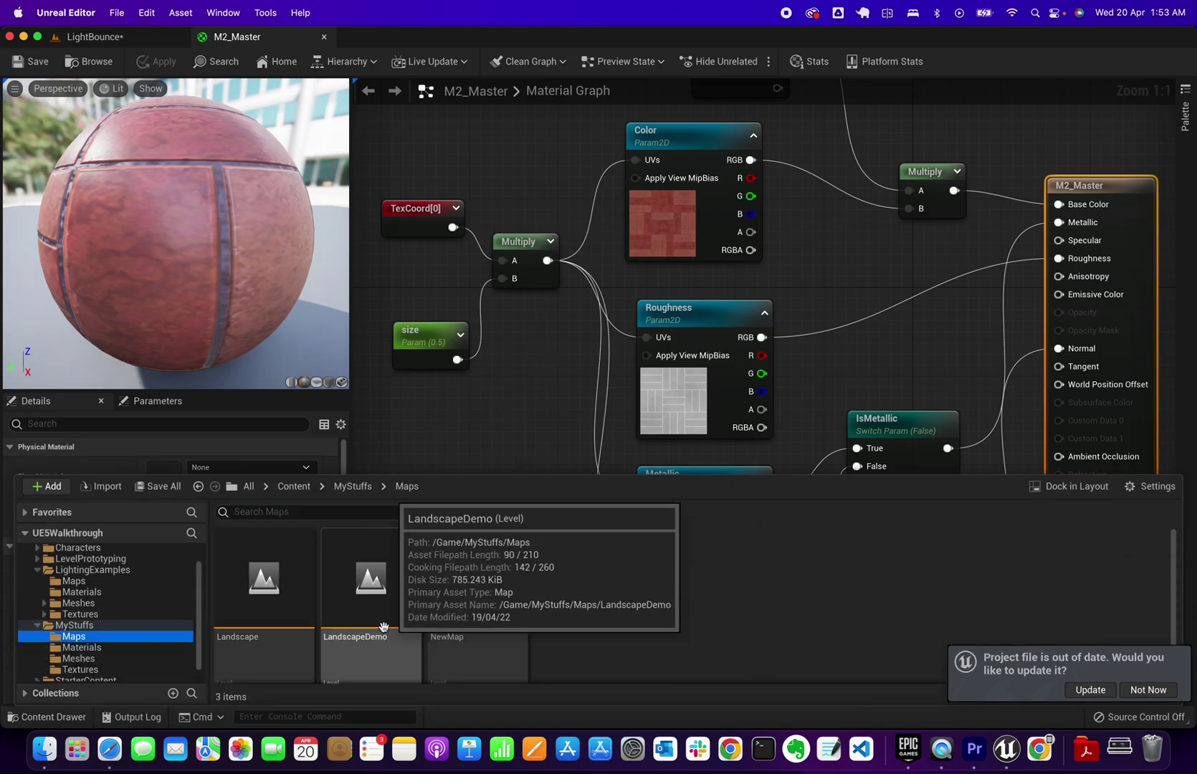
click(365, 592)
double_click(366, 594)
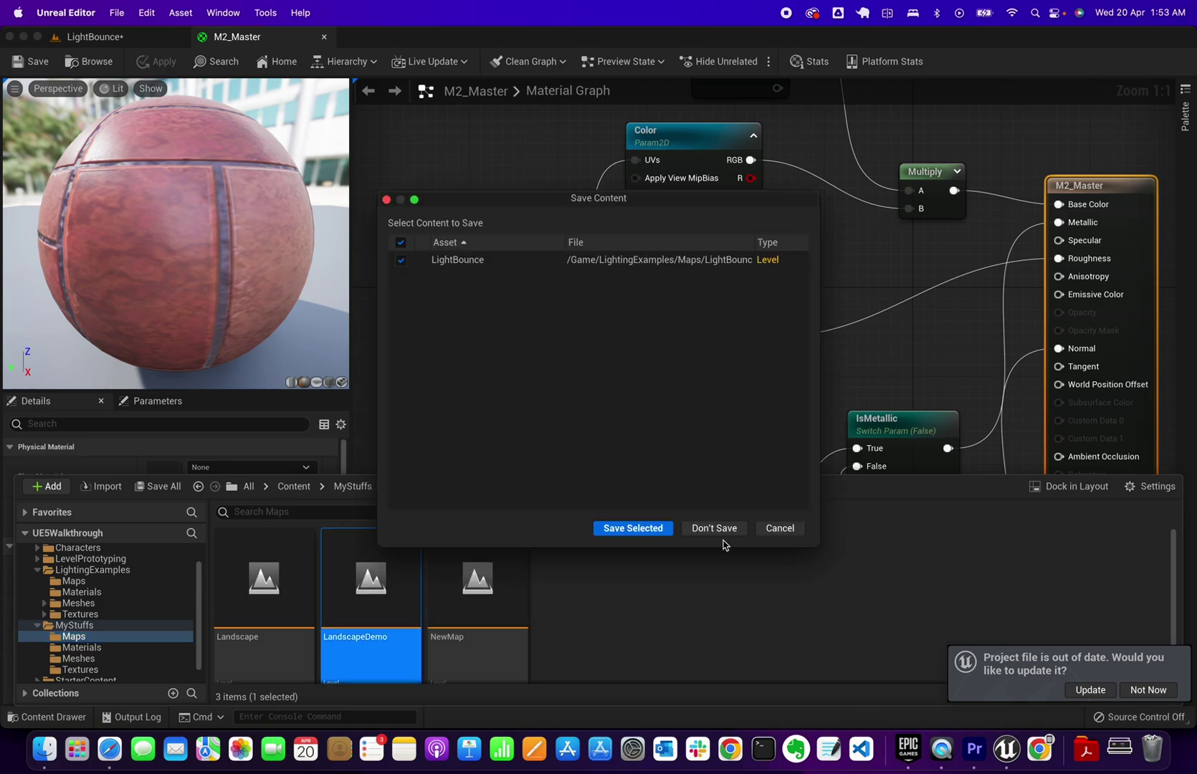
Step: Answer the save prompt so LandscapeDemo loads, close M2_Master, and select the landscape terrain
click(637, 528)
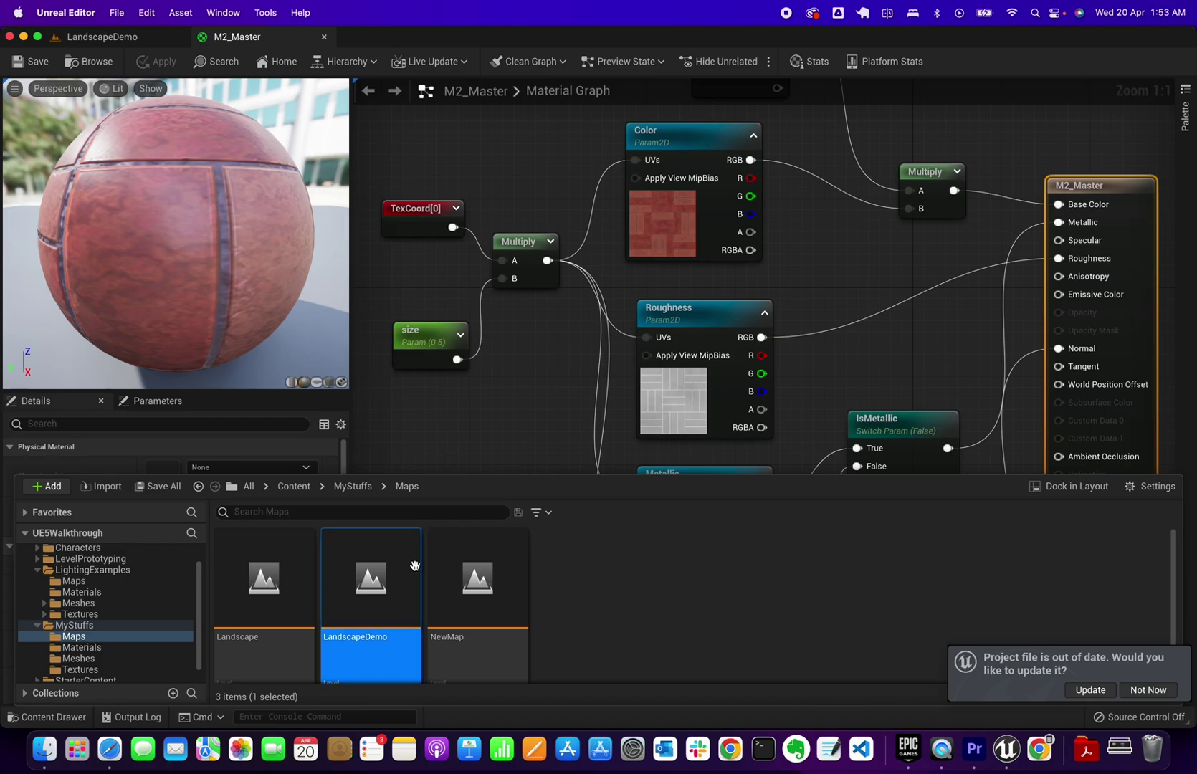
click(324, 37)
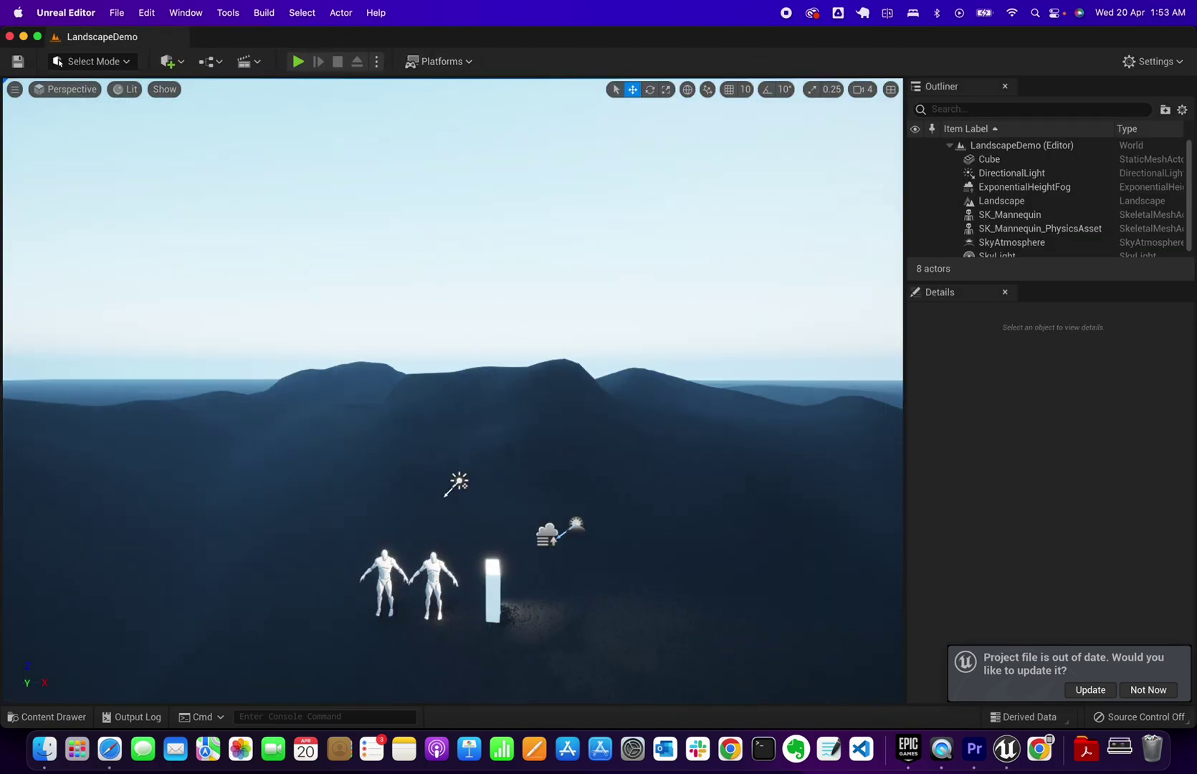
click(323, 480)
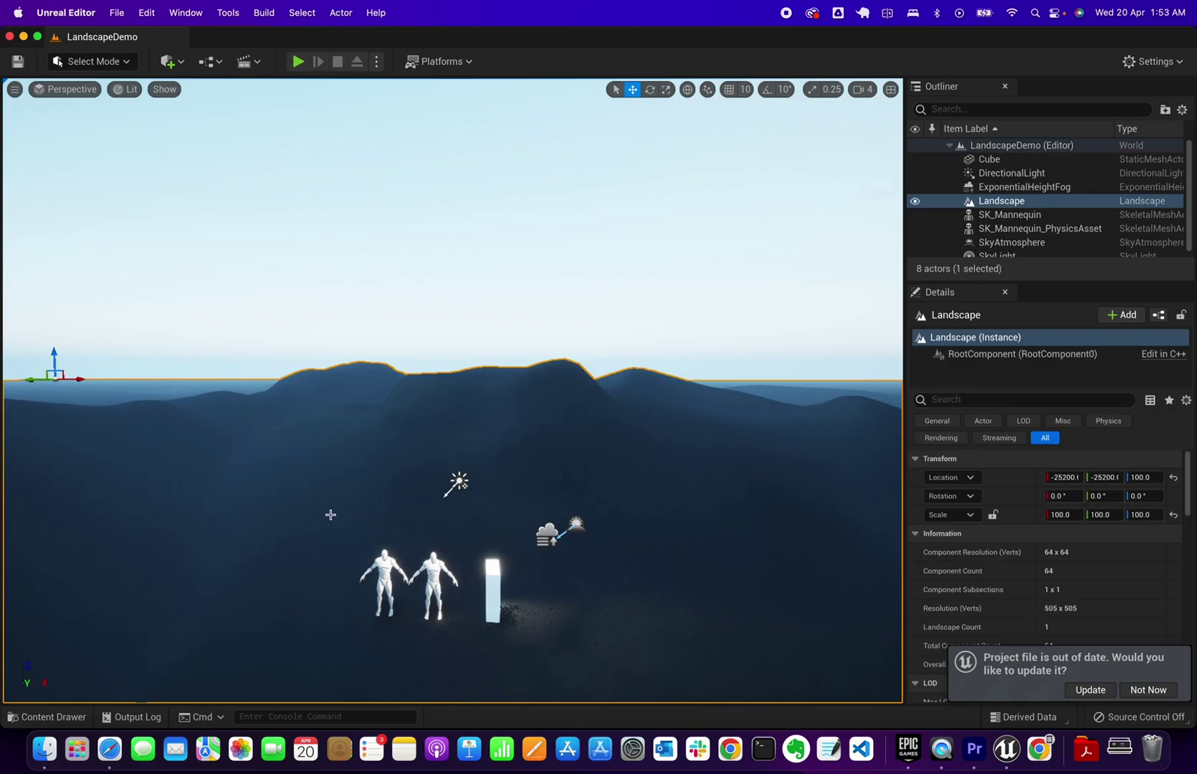
right_drag(339, 531, 394, 487)
mouse_move(291, 380)
right_down()
mouse_move(343, 379)
mouse_move(288, 375)
right_up()
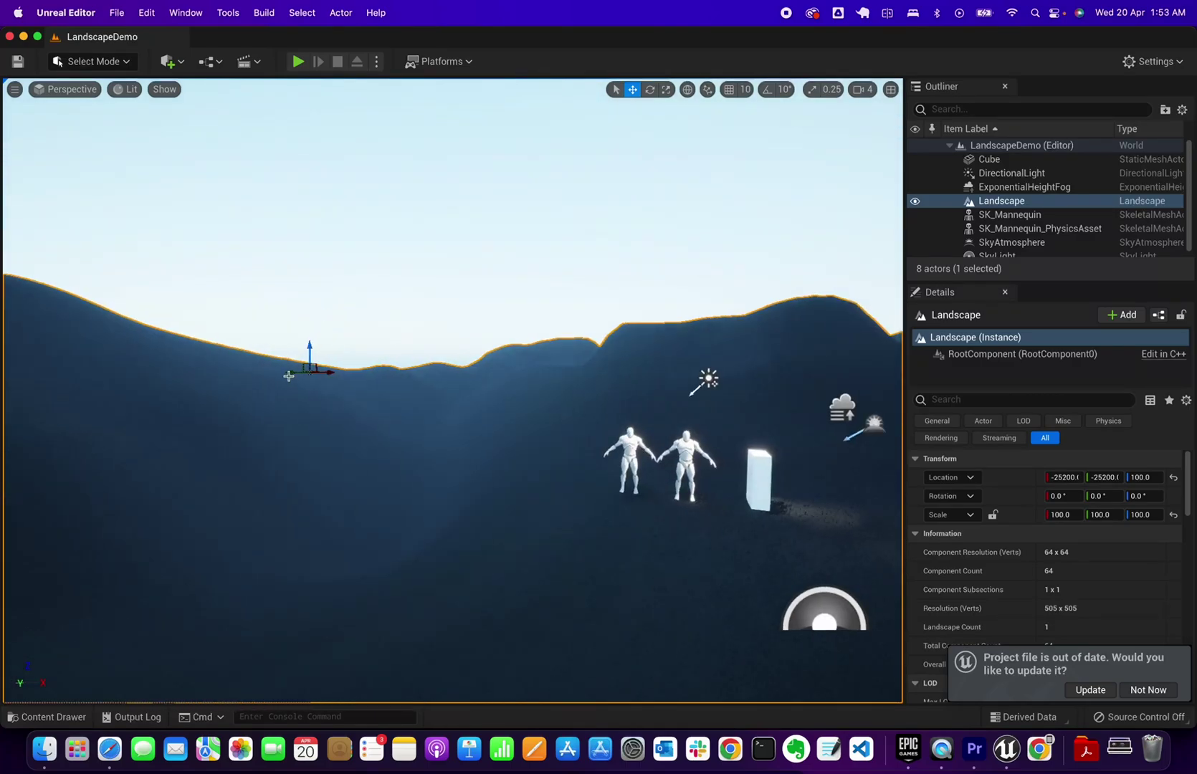
right_drag(462, 433, 451, 430)
click(93, 61)
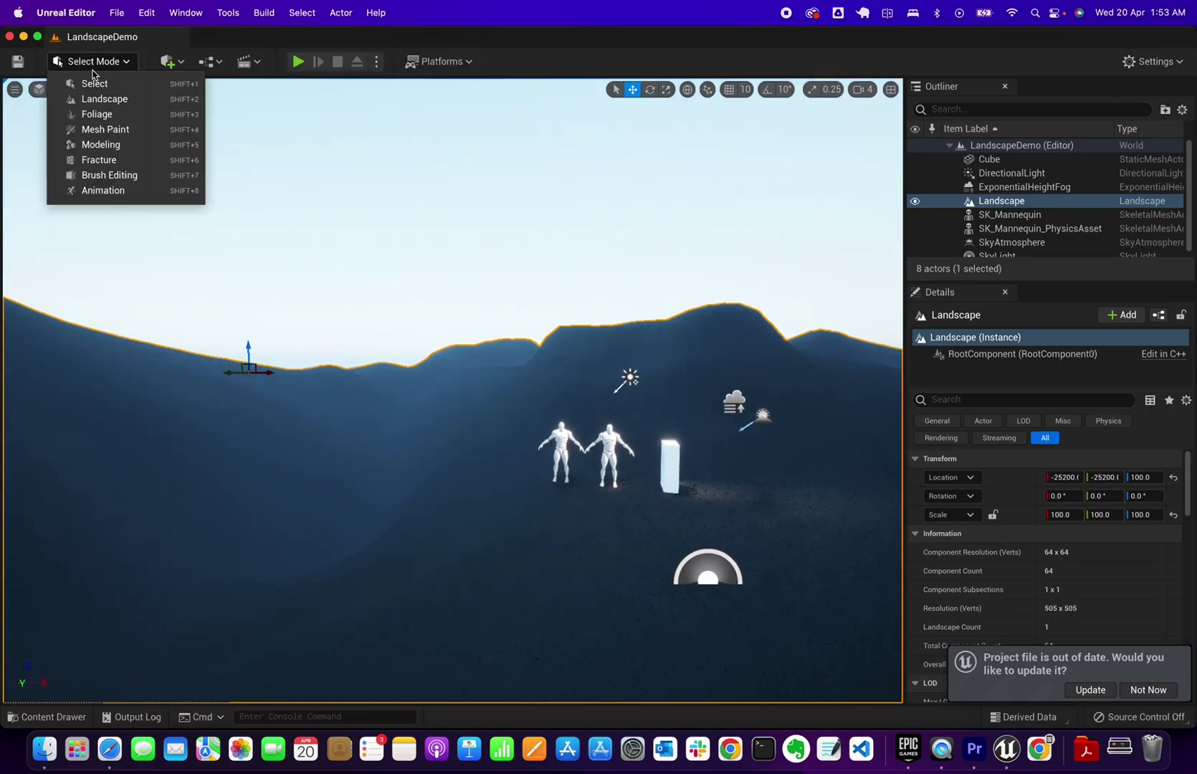
Step: Sculpt a raised hill with the Landscape brush, return to Select mode, and enable Show FPS
click(99, 104)
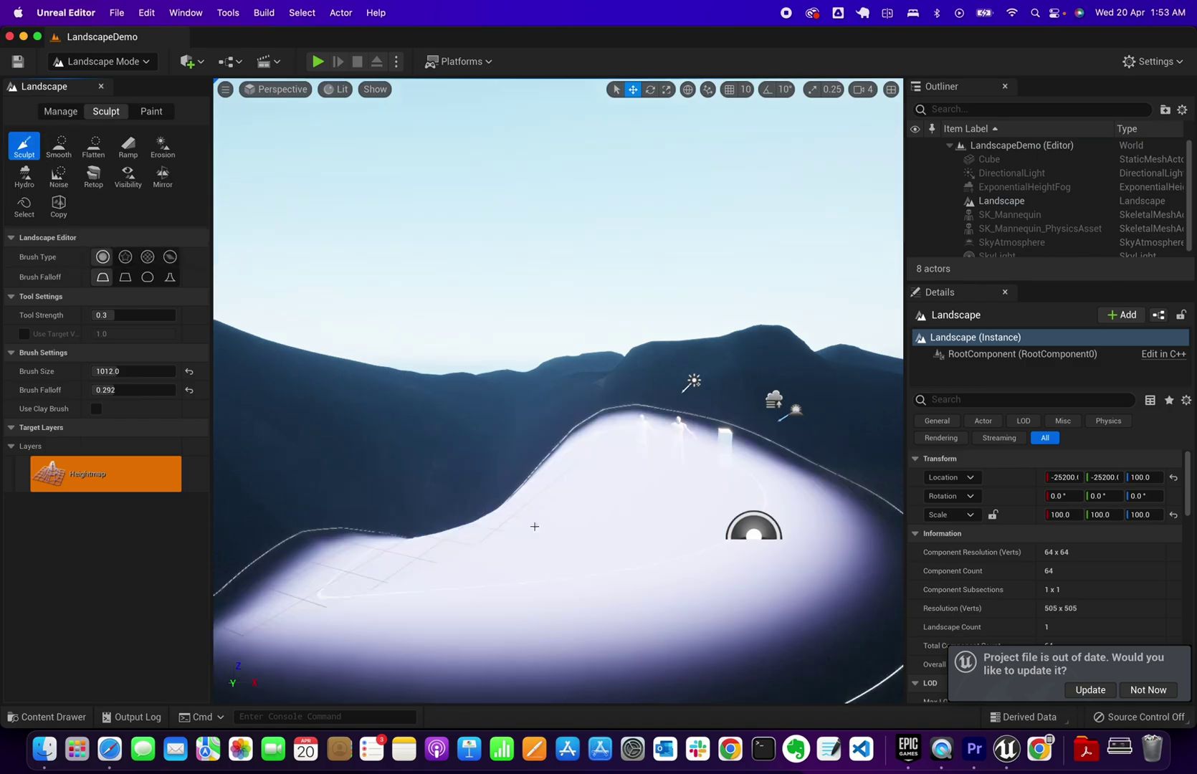
drag(396, 385, 384, 401)
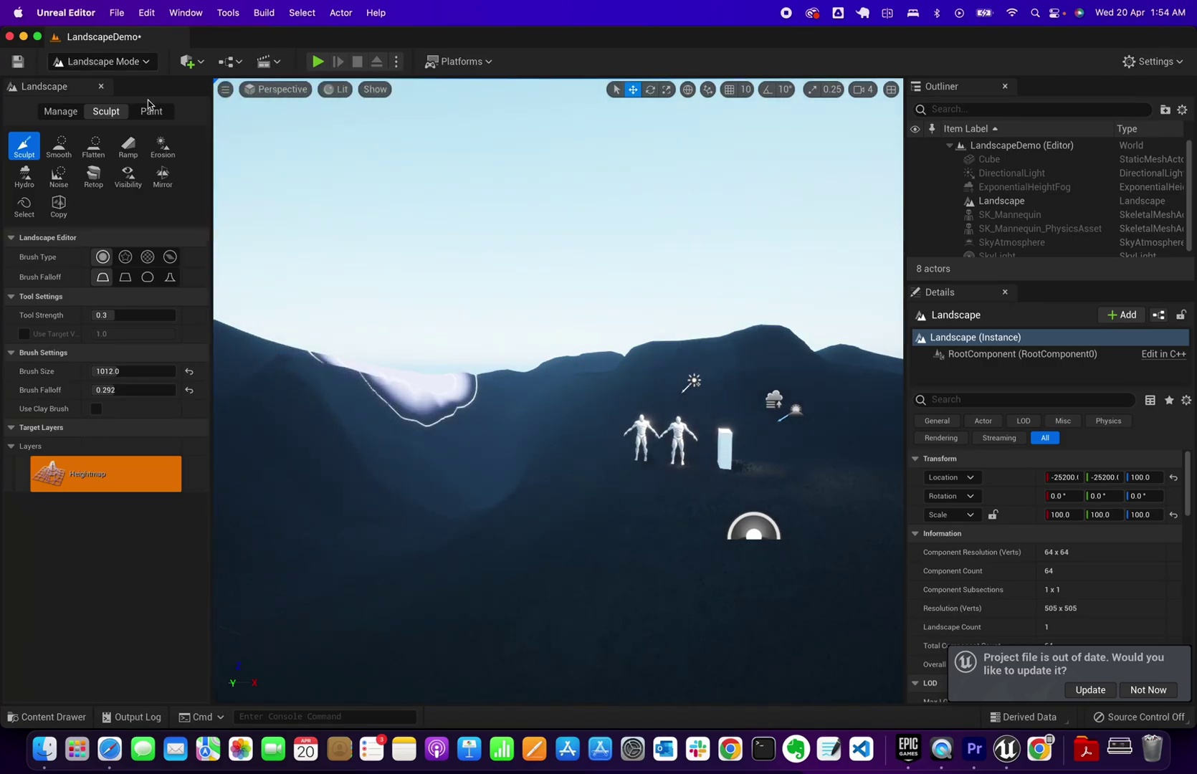
click(86, 62)
click(86, 85)
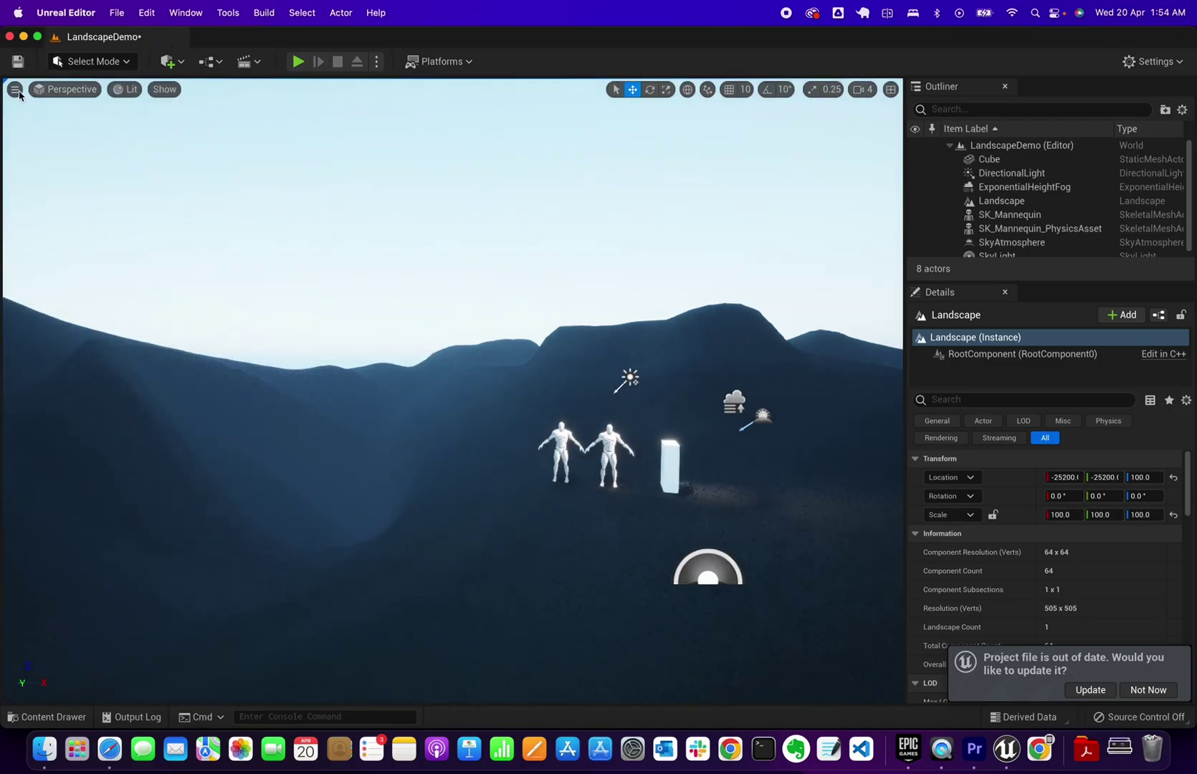
click(14, 89)
click(54, 150)
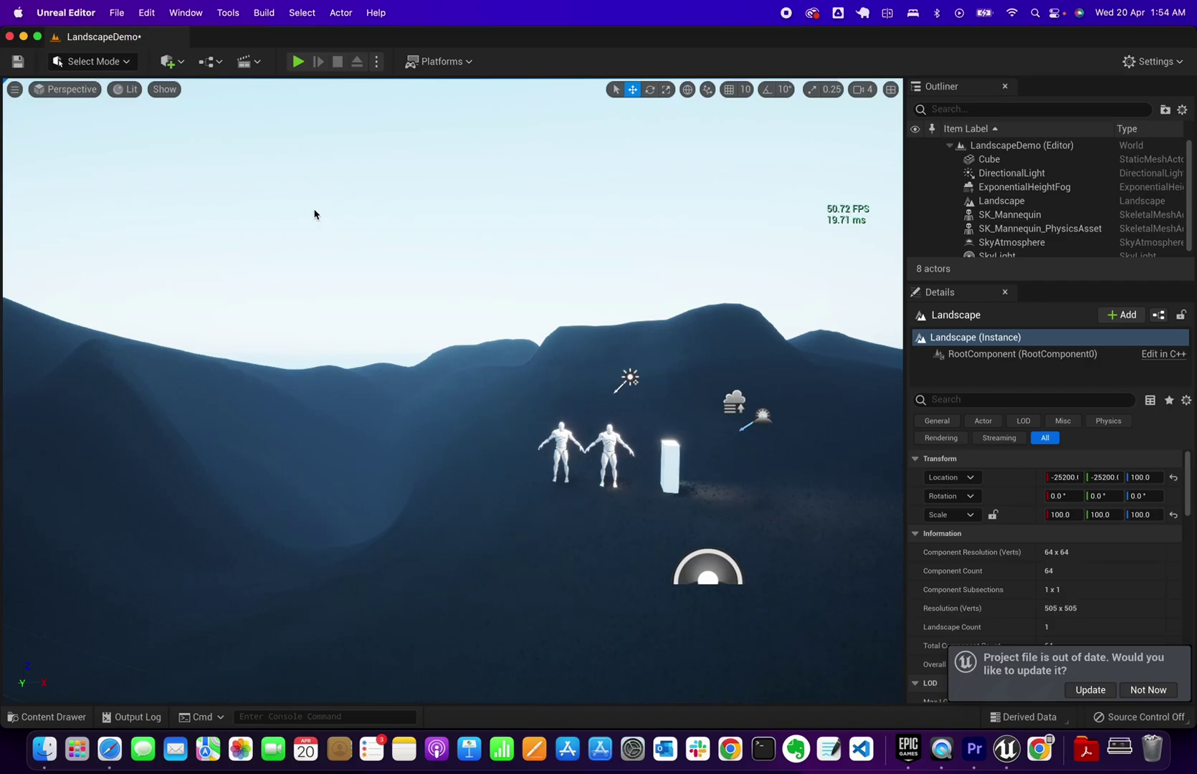
Step: Quit Unreal Editor, saving the modified level on the way out
click(72, 15)
click(113, 163)
click(632, 528)
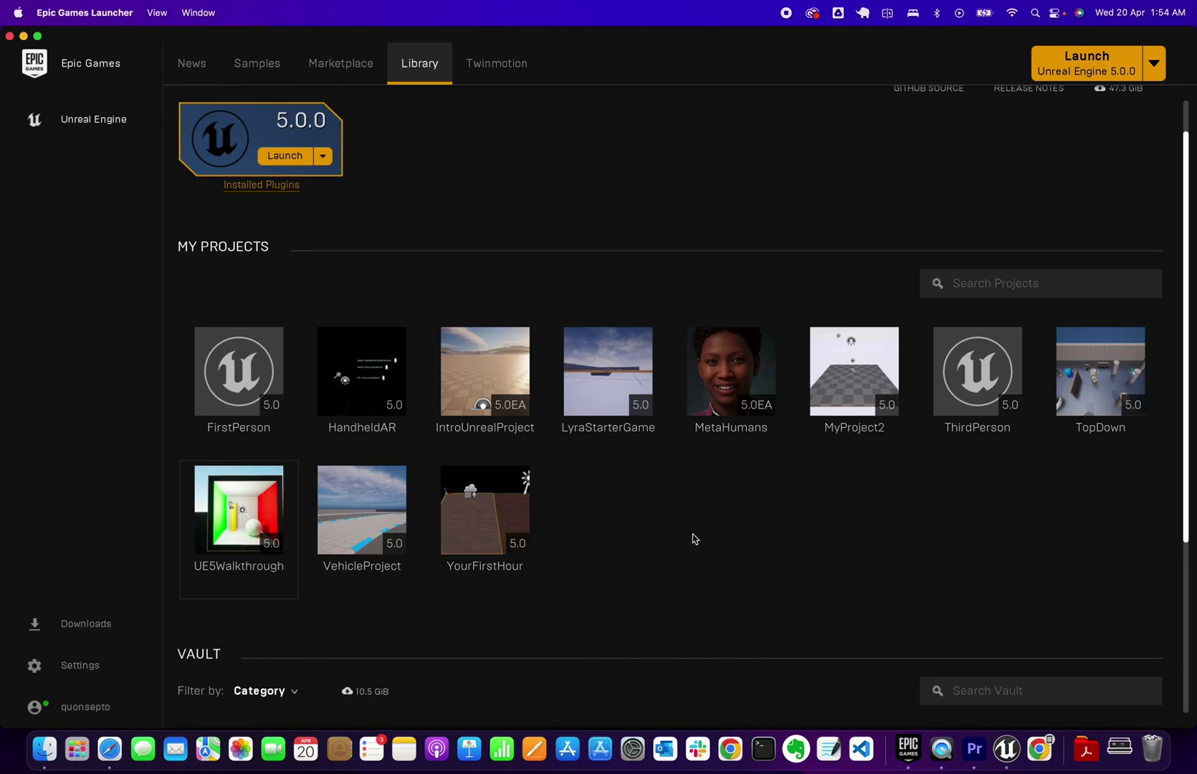
Step: Launch the LyraStarterGame project from My Projects in the Library
mouse_move(595, 375)
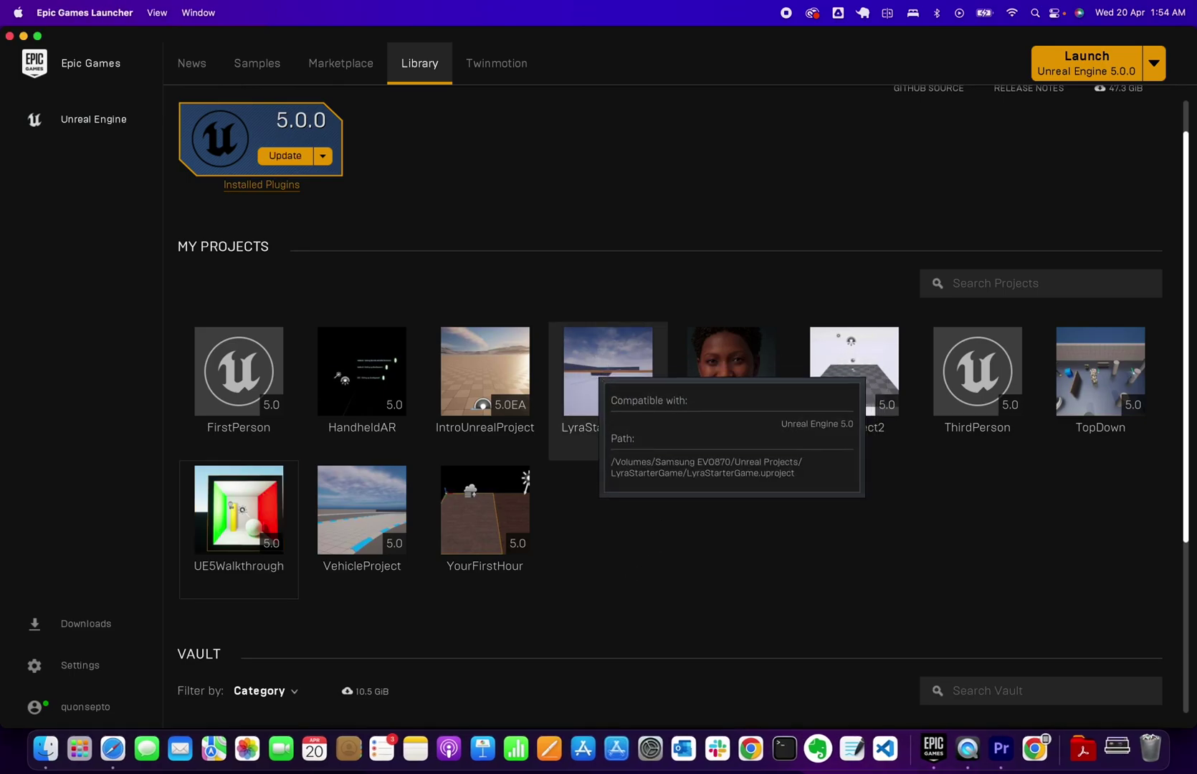
double_click(592, 375)
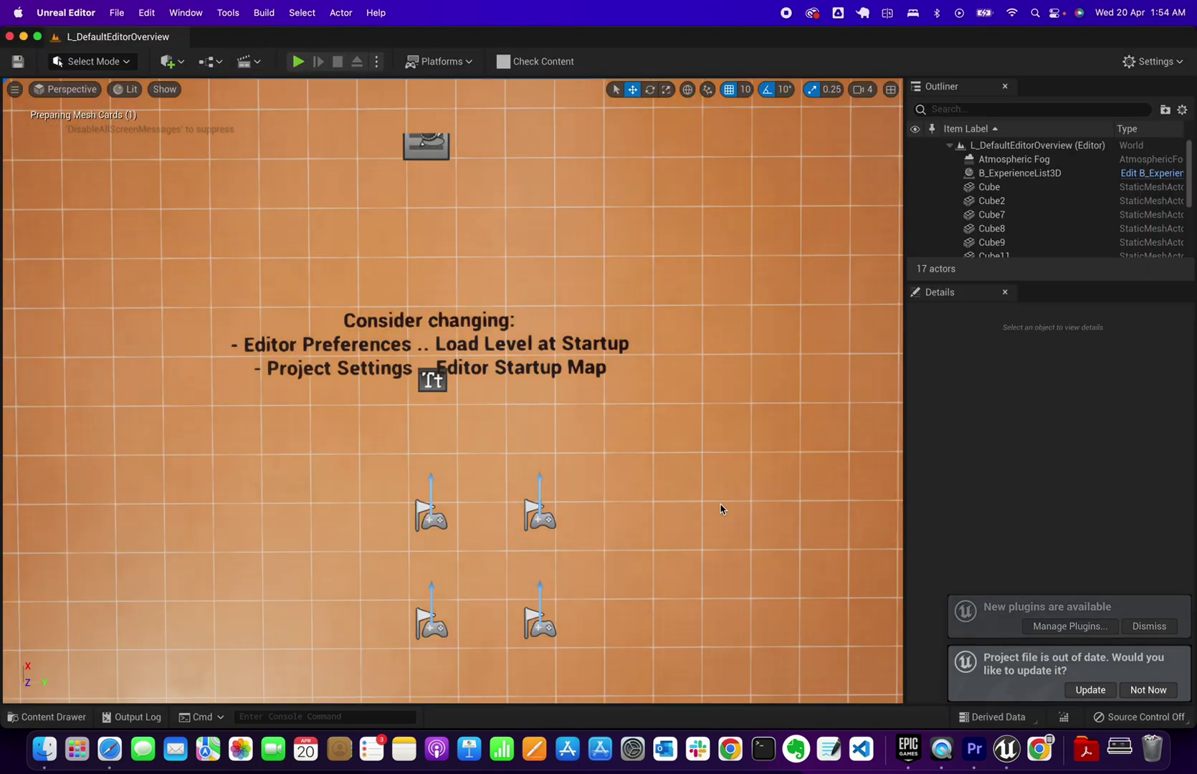
Step: Play the Lyra level, walk the hero into the Elimination teleporter, and dismiss the update notice
click(235, 262)
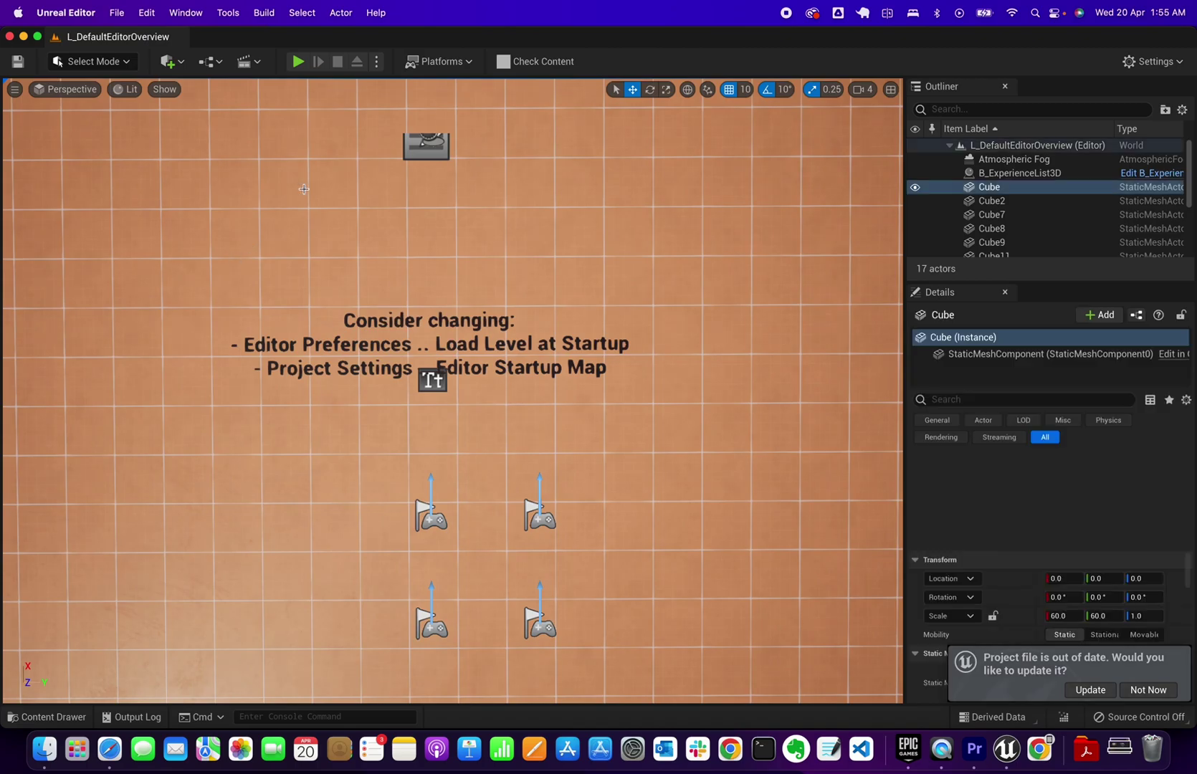
click(298, 63)
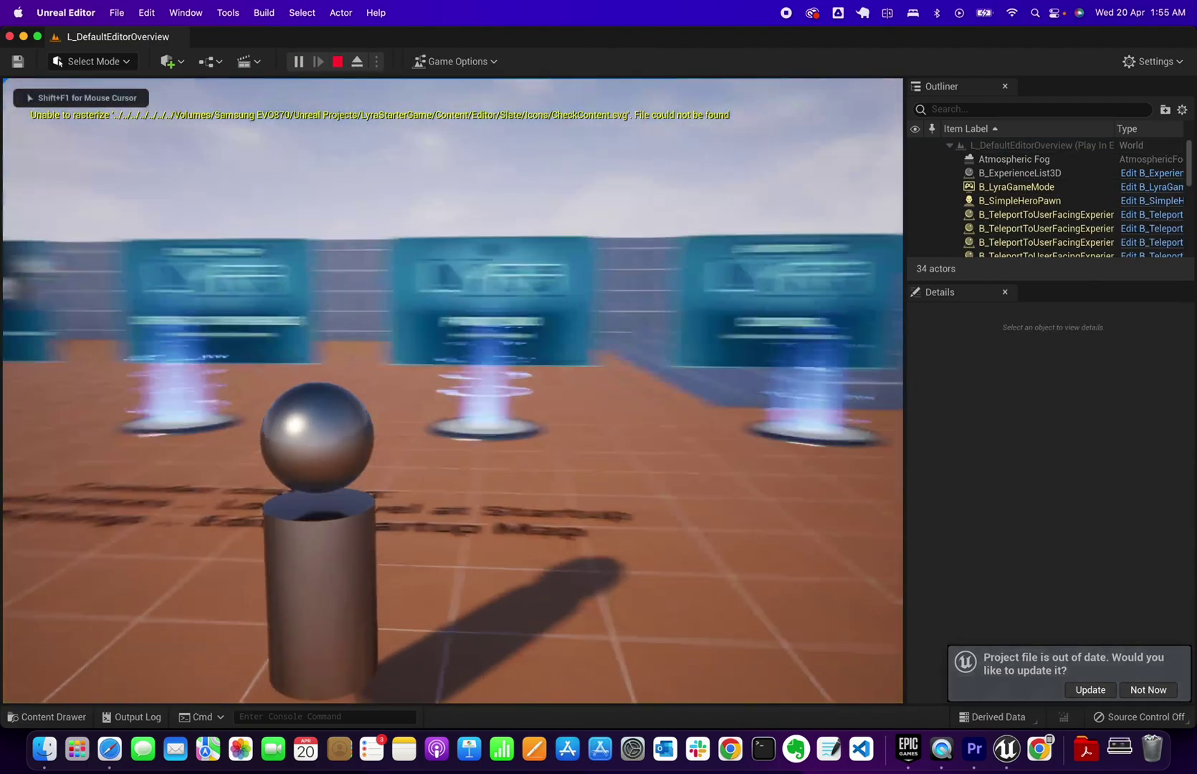
key(w)
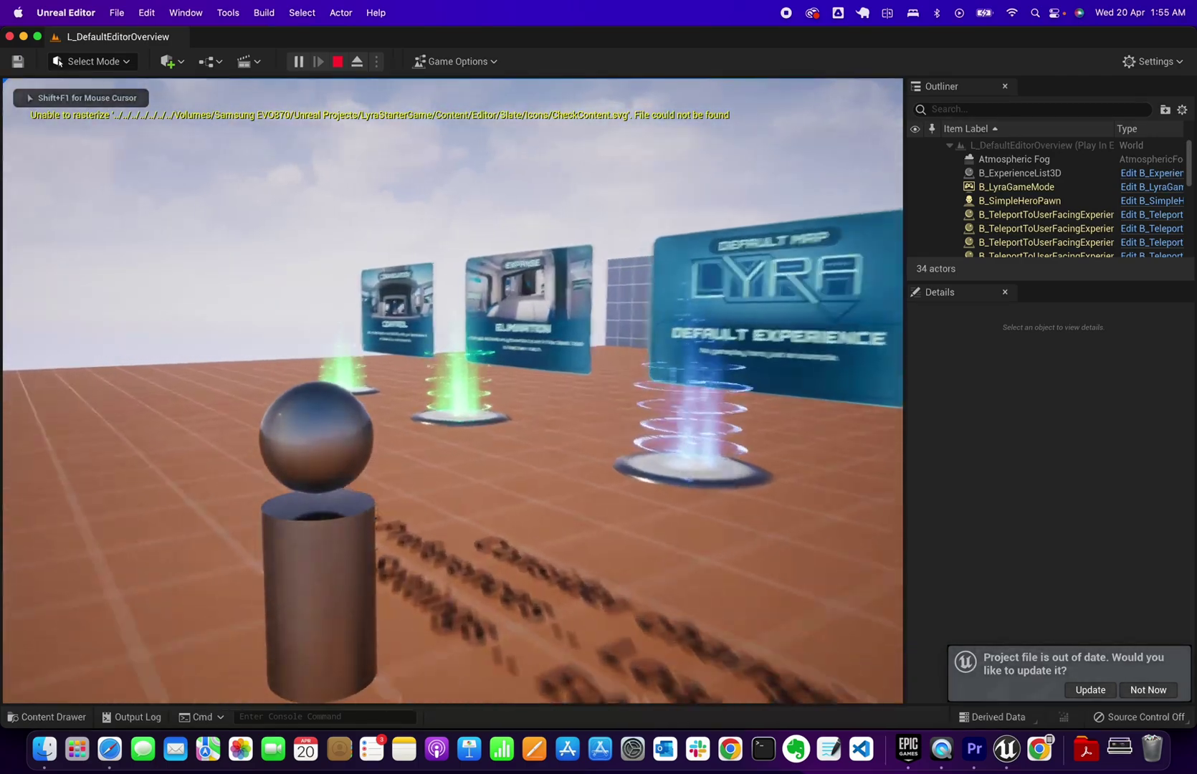
key(w)
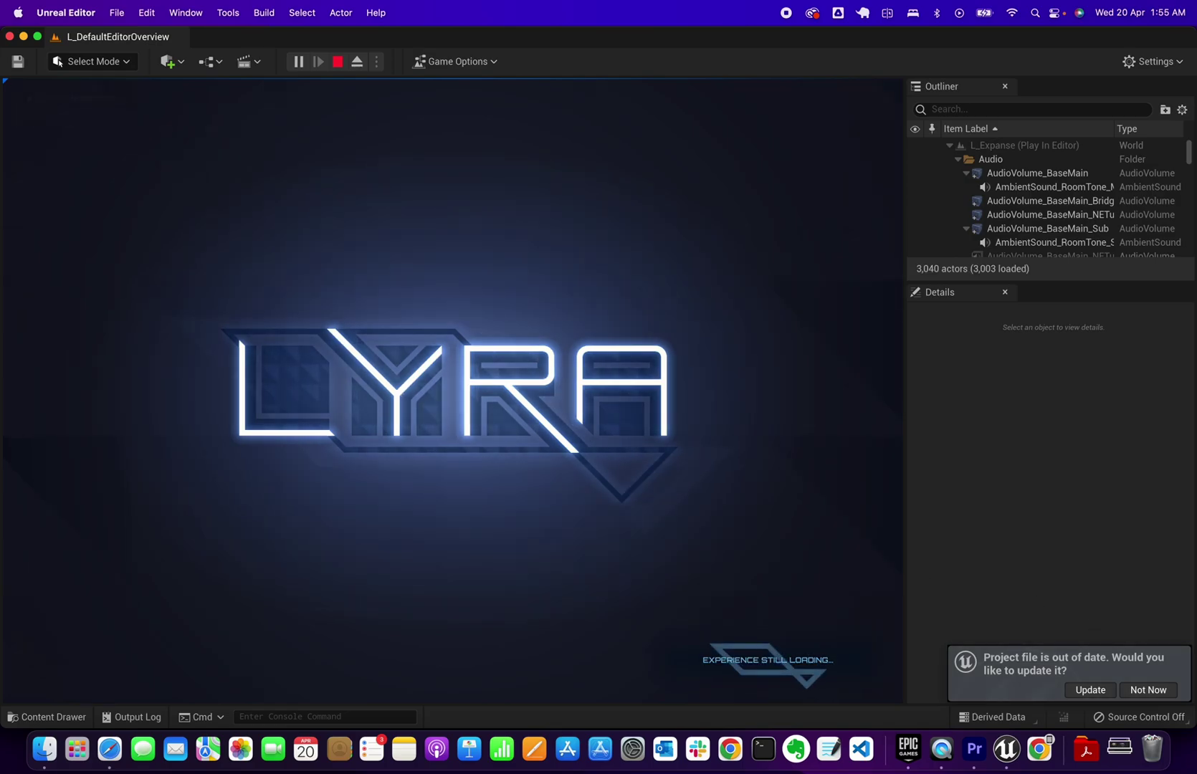
click(1148, 690)
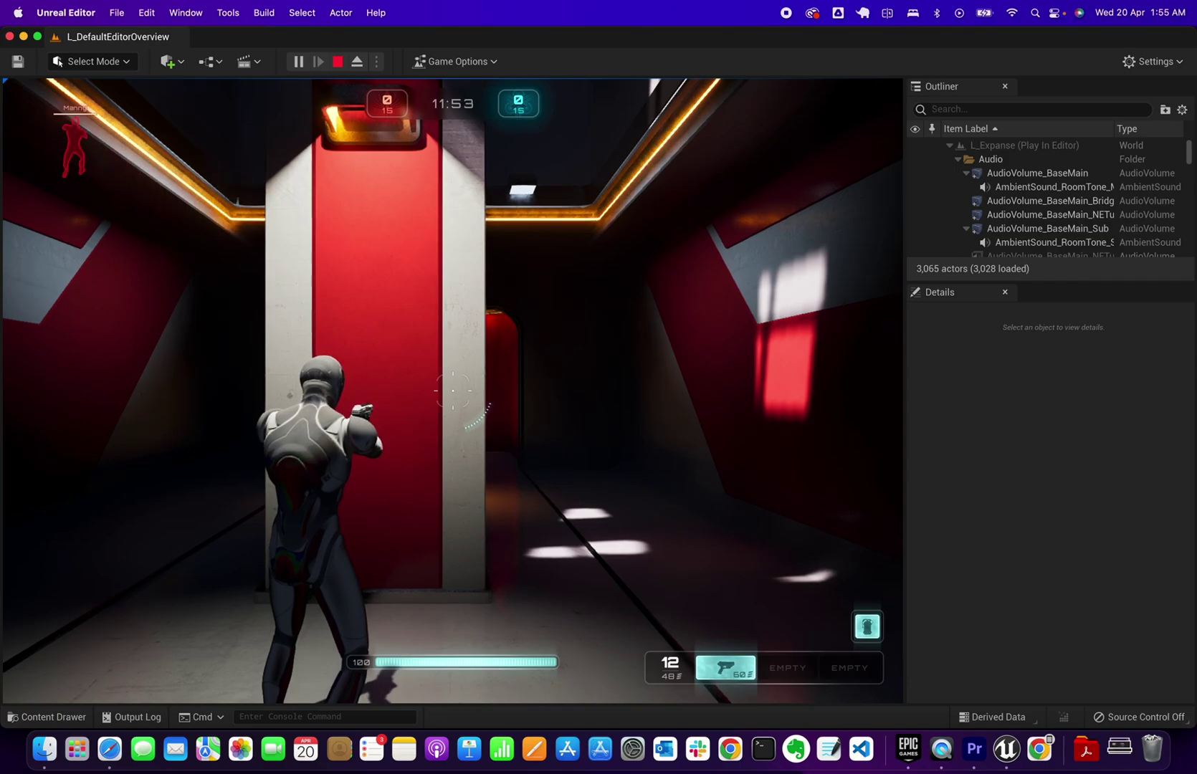
Step: Run the hero past the red-and-white pillar toward the glowing weapon pad
key(w)
key(w)
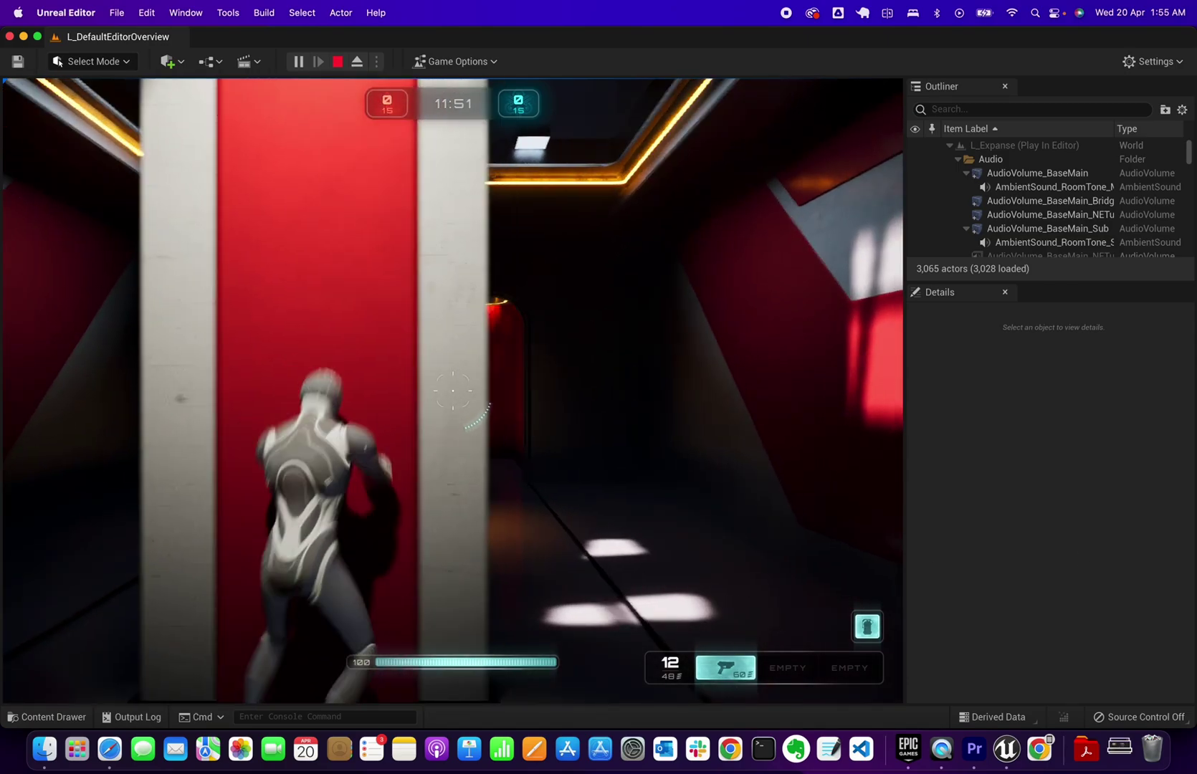
key(a)
key(w)
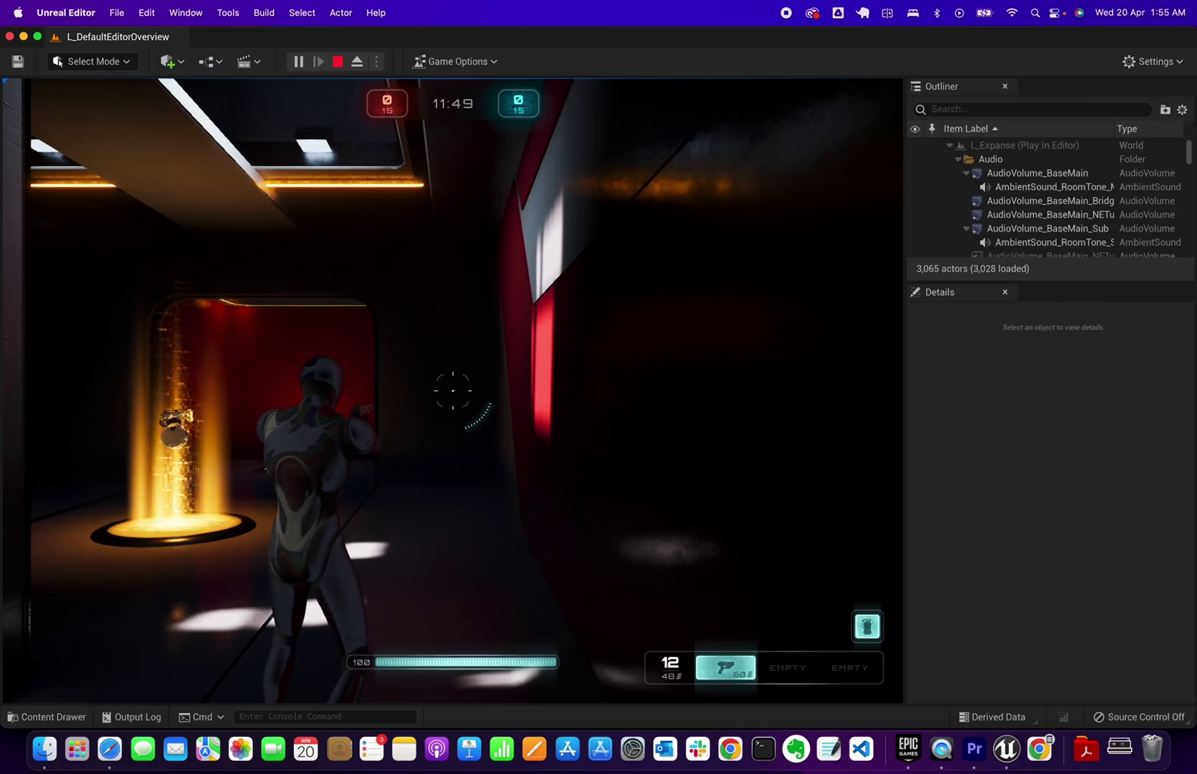
key(w)
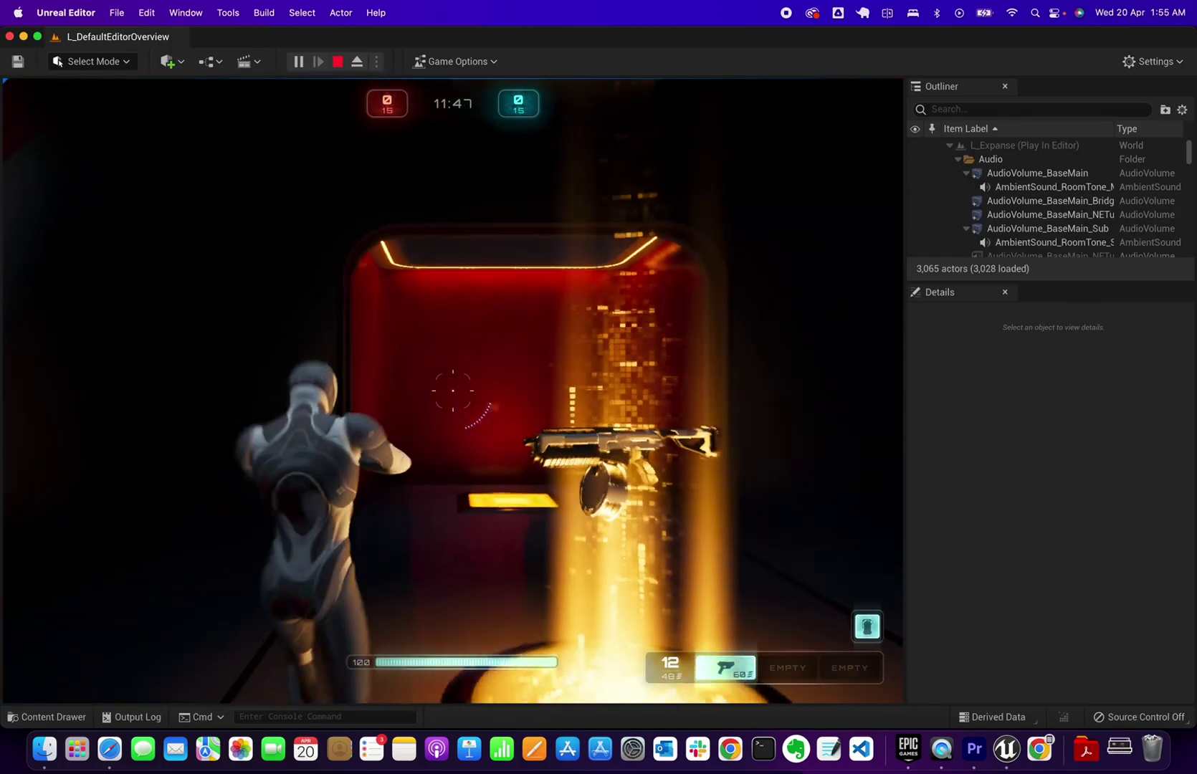
key(s)
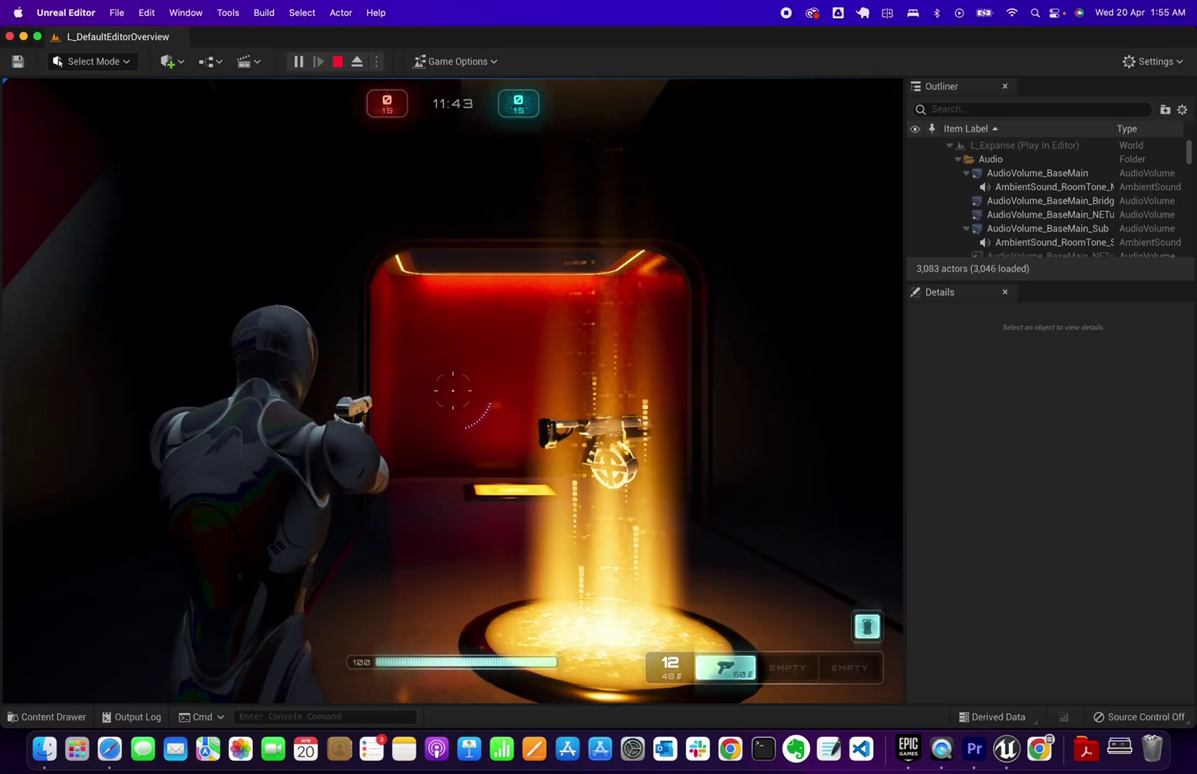
Step: Fire the pistol twice, step onto the pad to grab the rifle, and pause the game
key(w)
click(452, 391)
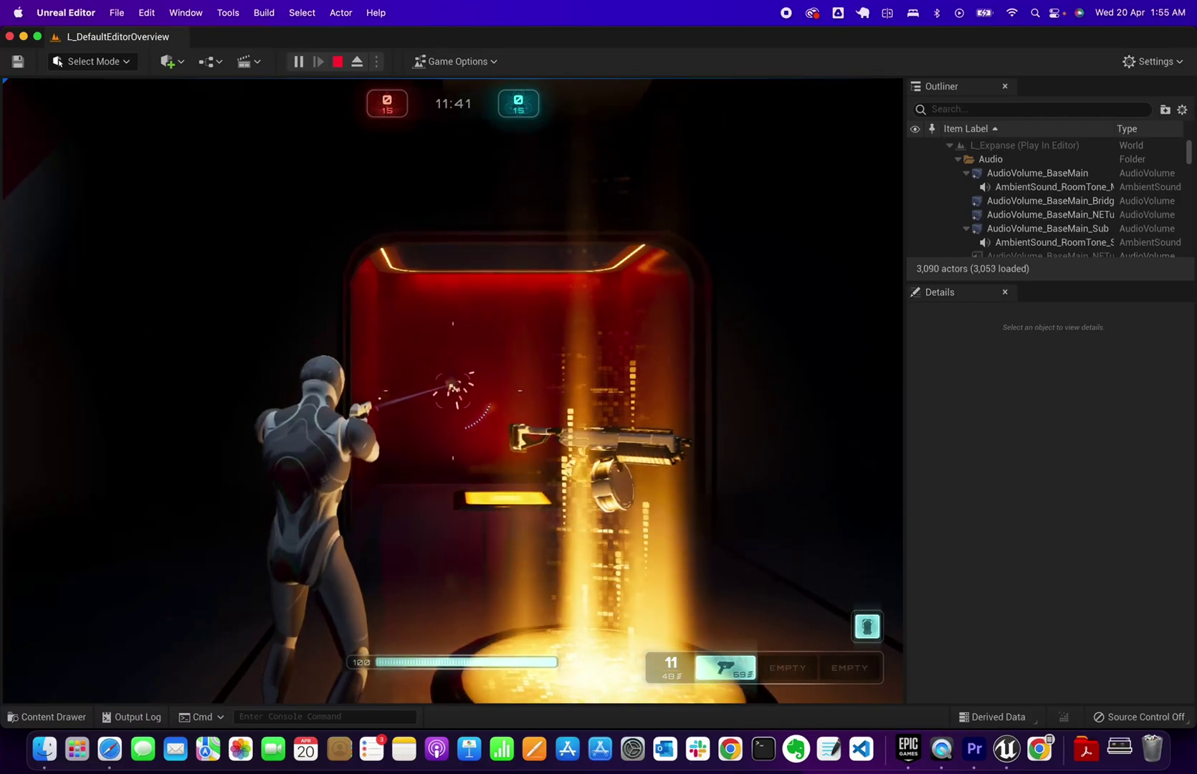
click(452, 390)
key(w)
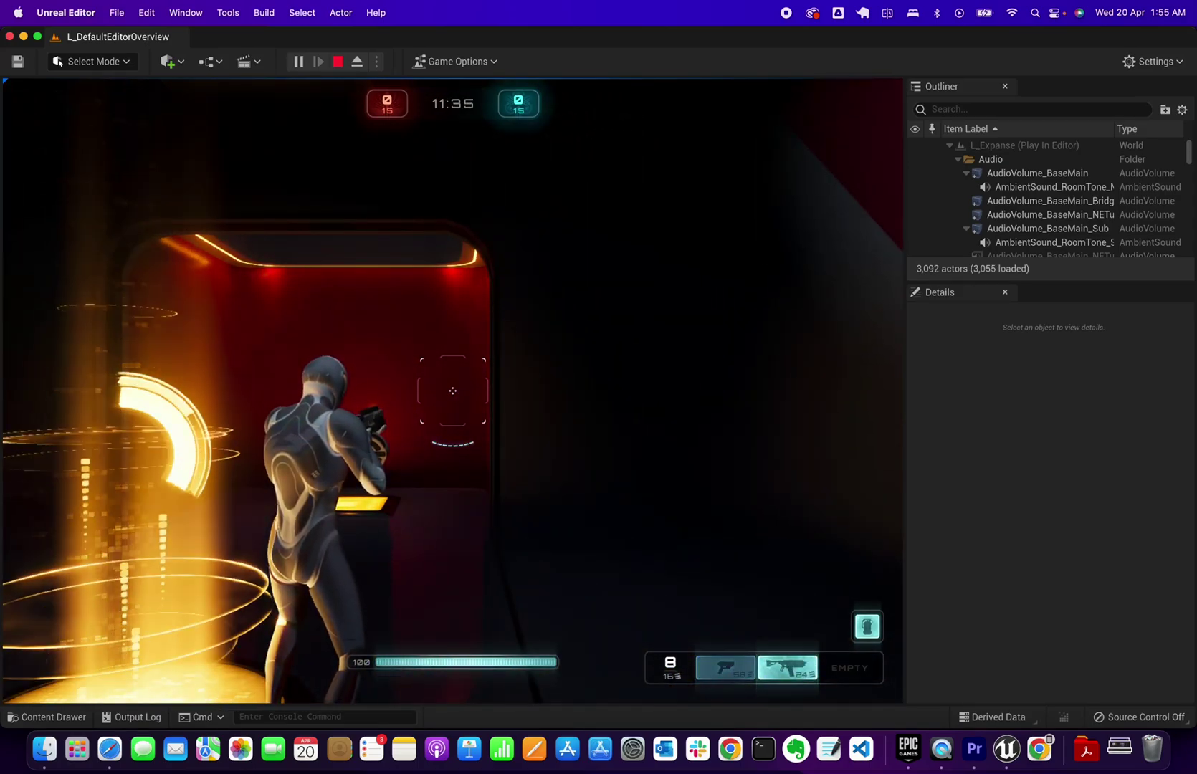
key(Escape)
Step: Quit the Lyra game, confirm the exit, and send the crash report
click(491, 392)
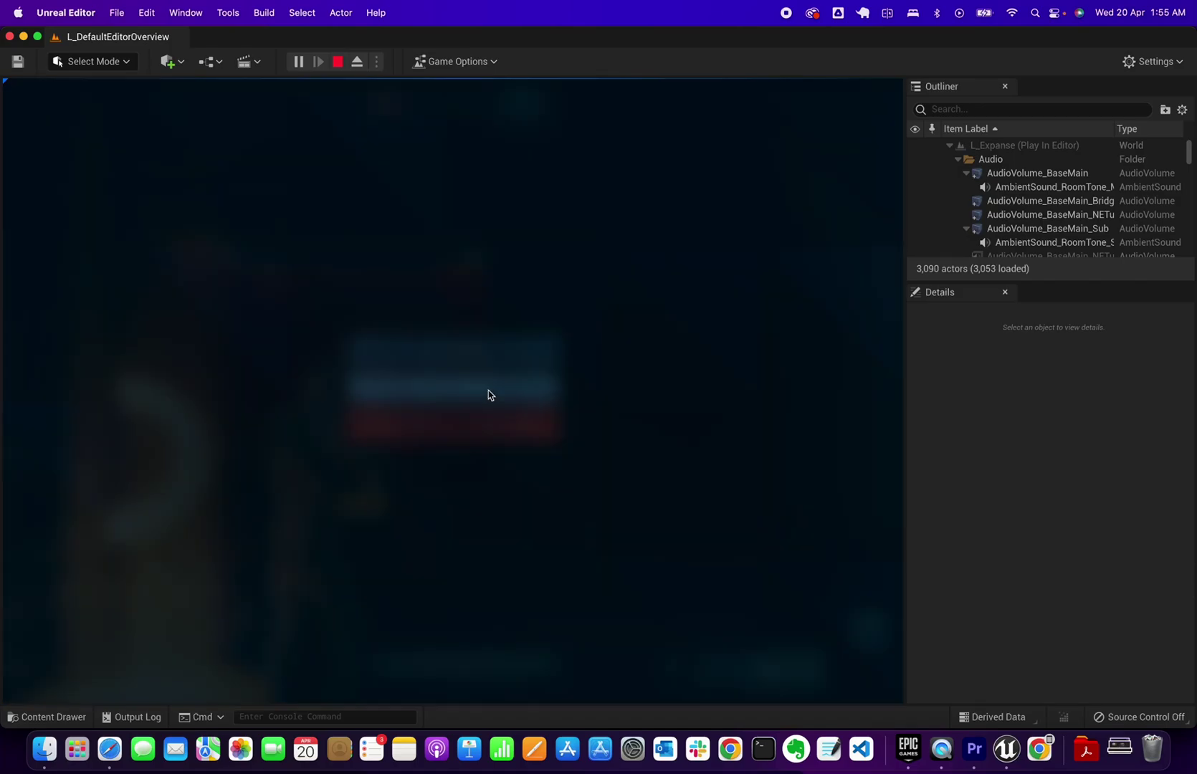
click(403, 462)
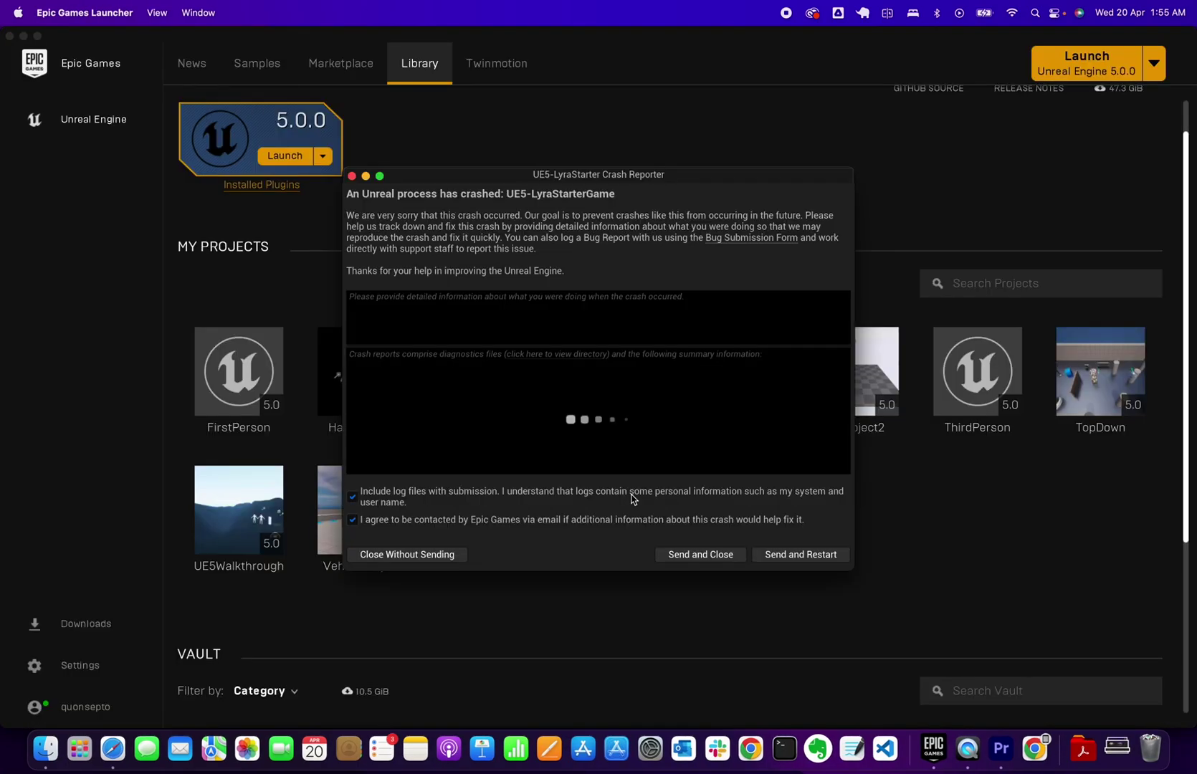
click(700, 555)
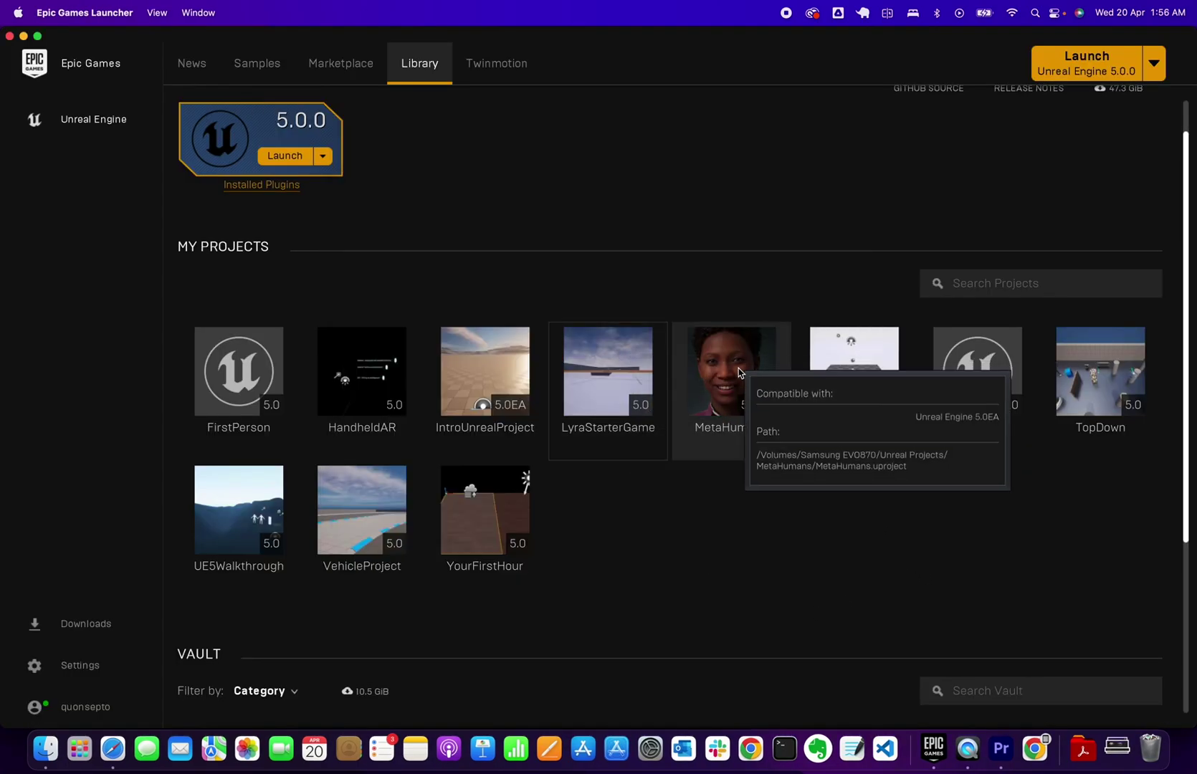
Step: Open the MetaHumans project with Unreal Engine 5.0.0
double_click(719, 377)
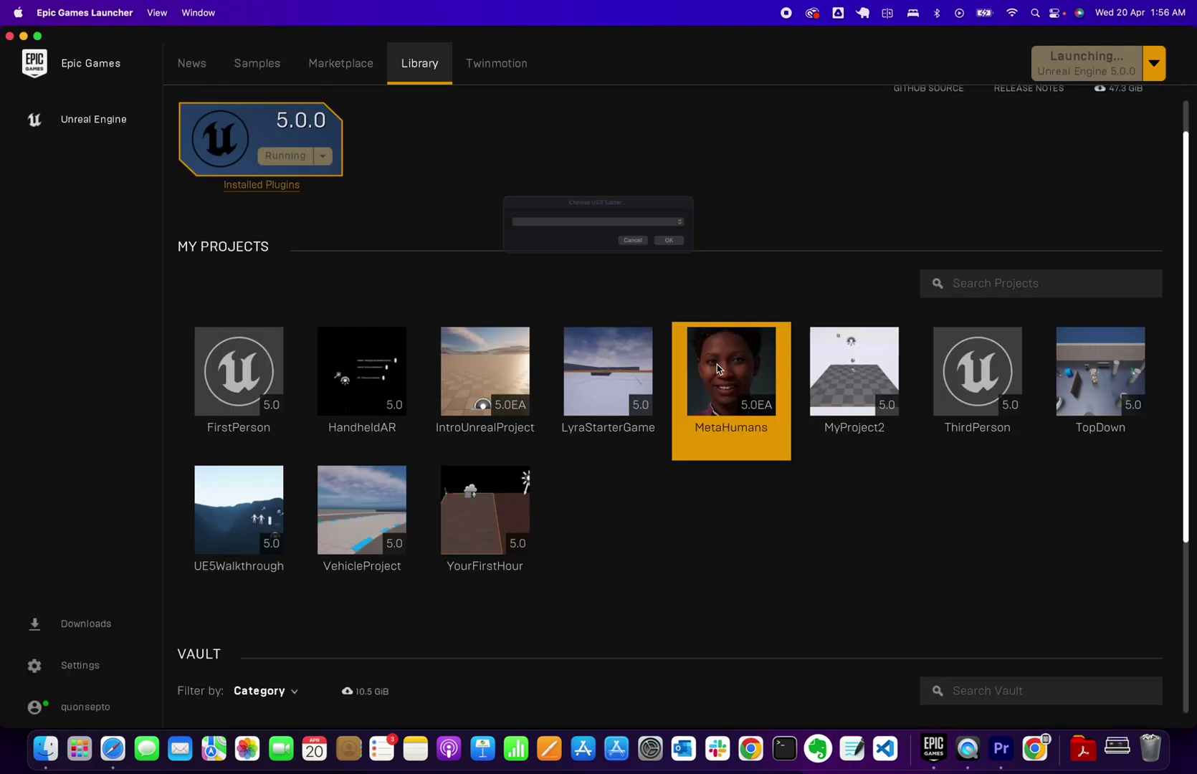
click(629, 220)
click(619, 223)
click(709, 248)
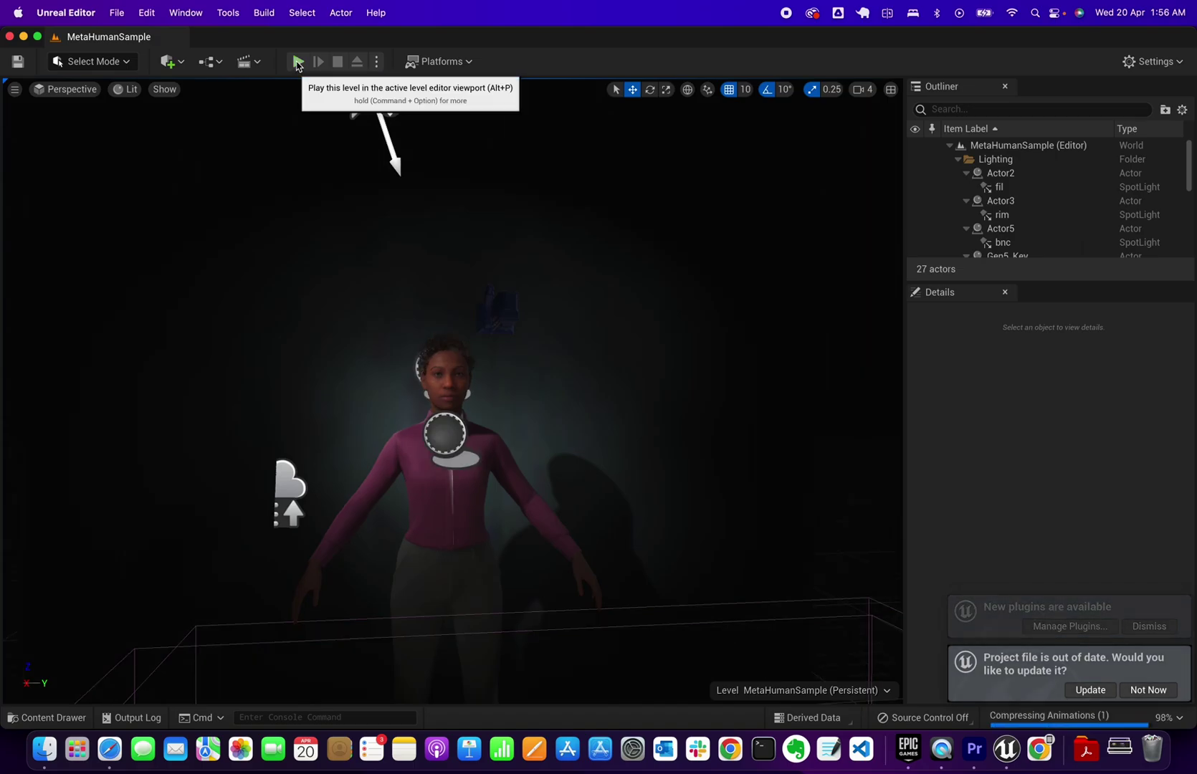
Step: Decline the project update, play the MetaHumanSample level with its talking face, then stop it
click(1148, 689)
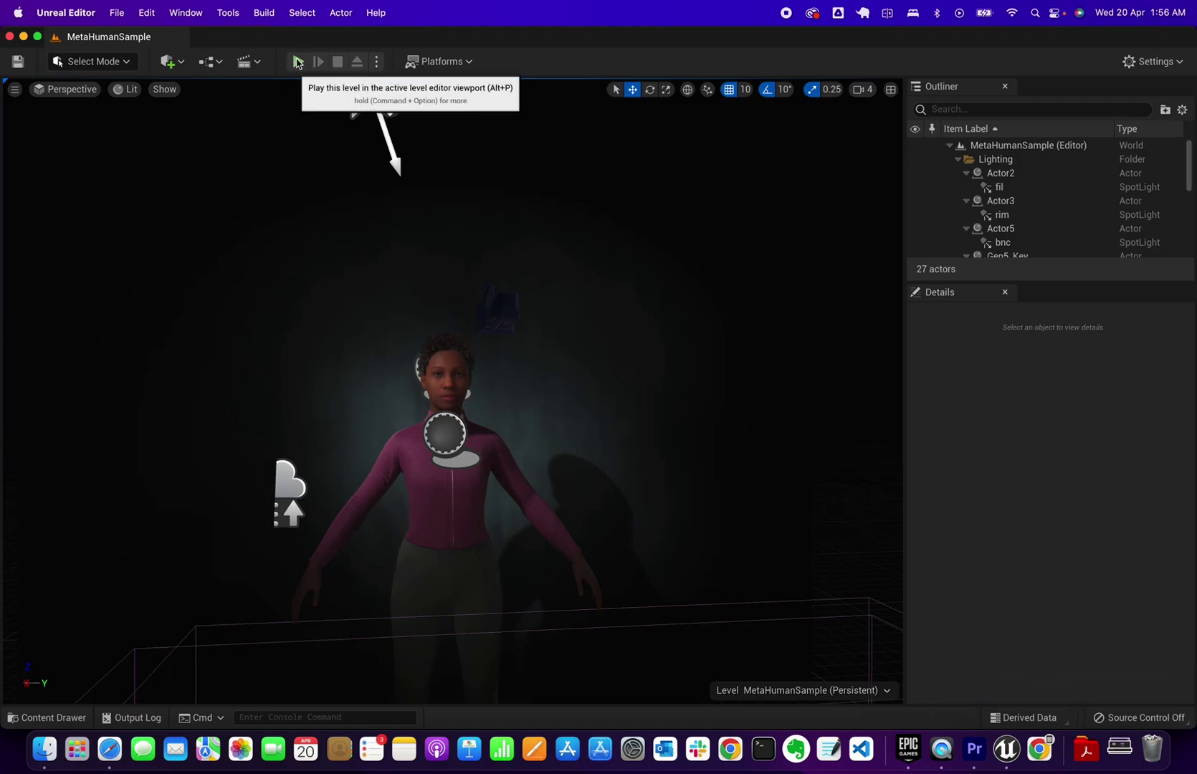
click(298, 63)
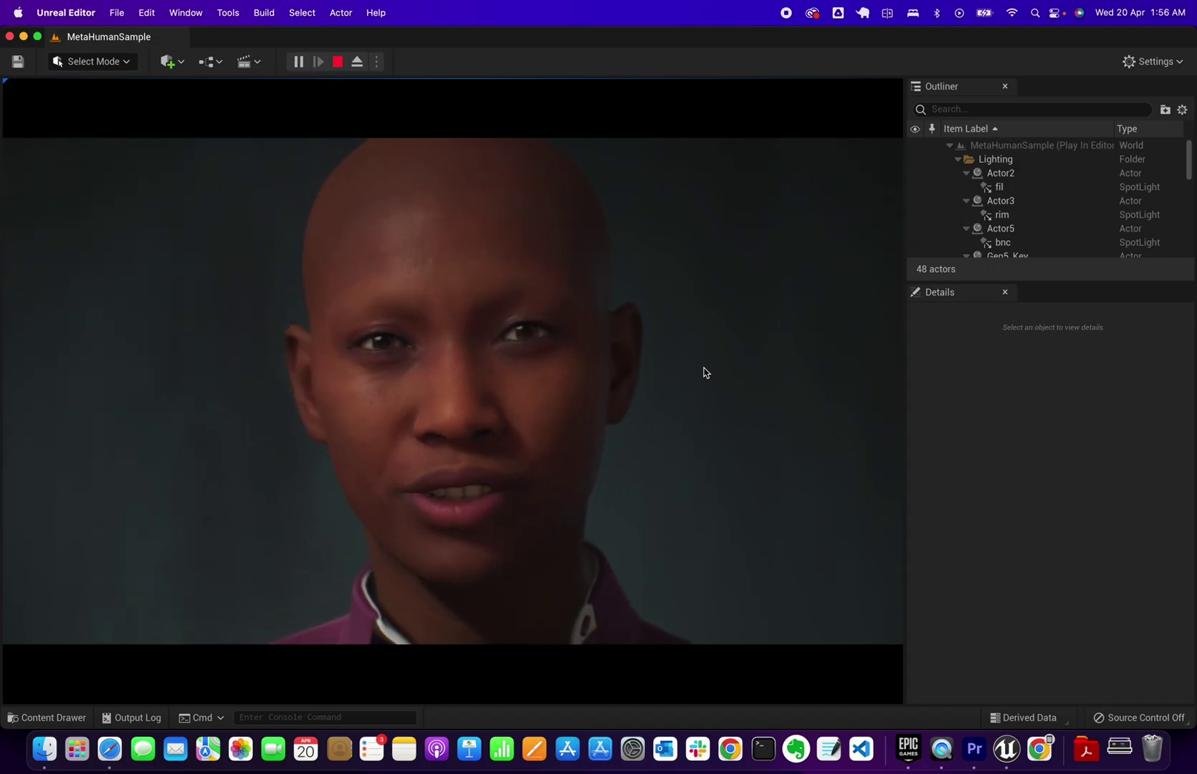
click(338, 62)
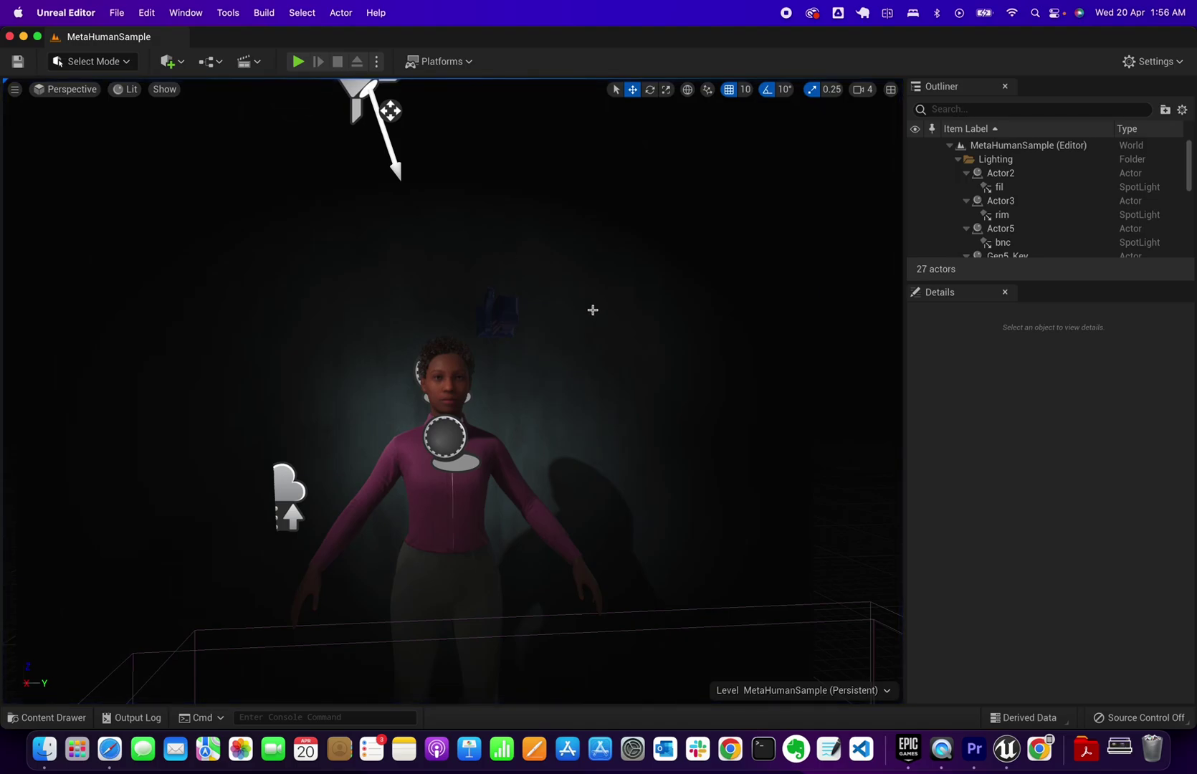
click(76, 13)
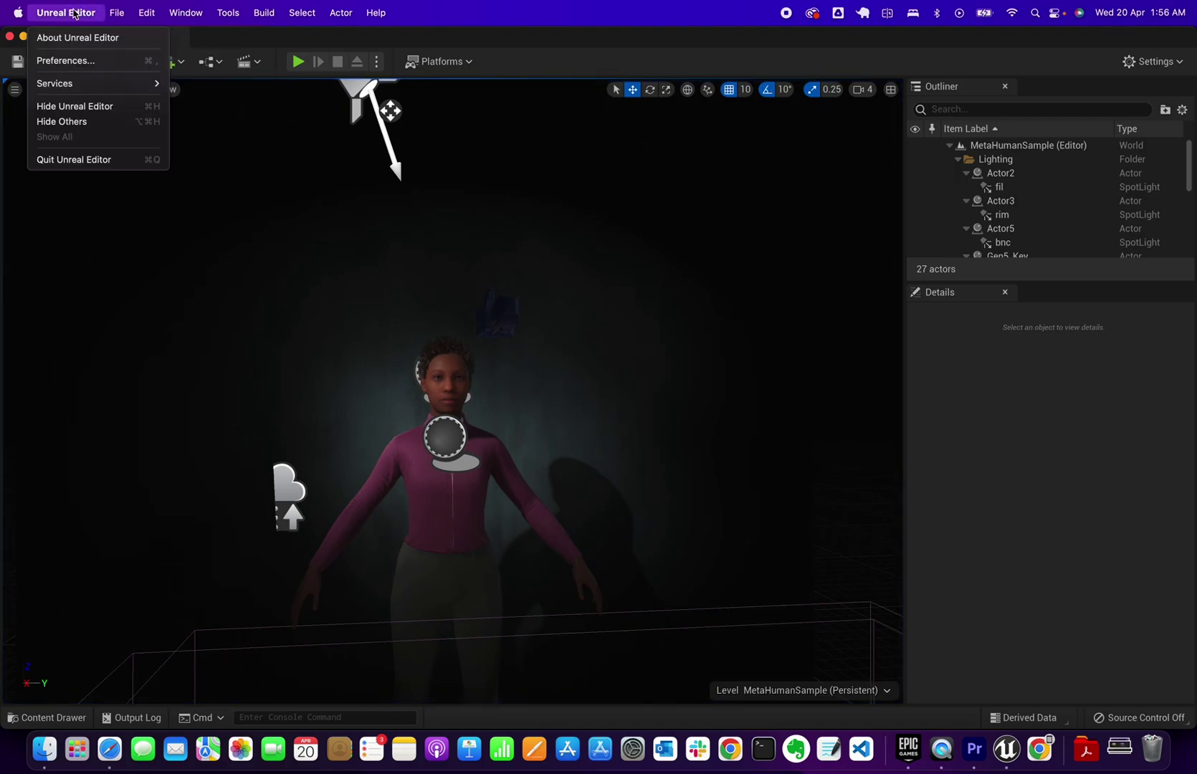
Step: Quit Unreal Editor, try creating a CitySample project from the Vault, and dismiss the unsupported-engine failure
click(104, 163)
scroll(745, 614, down, 3)
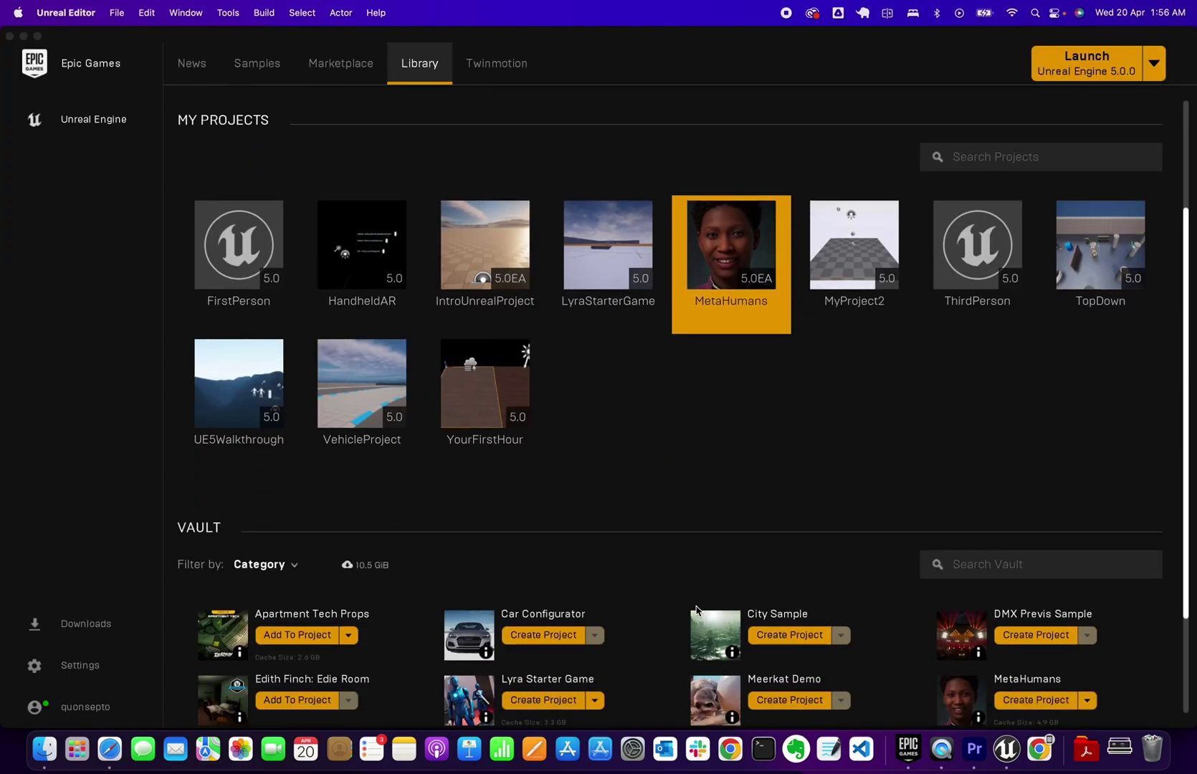
scroll(697, 610, down, 3)
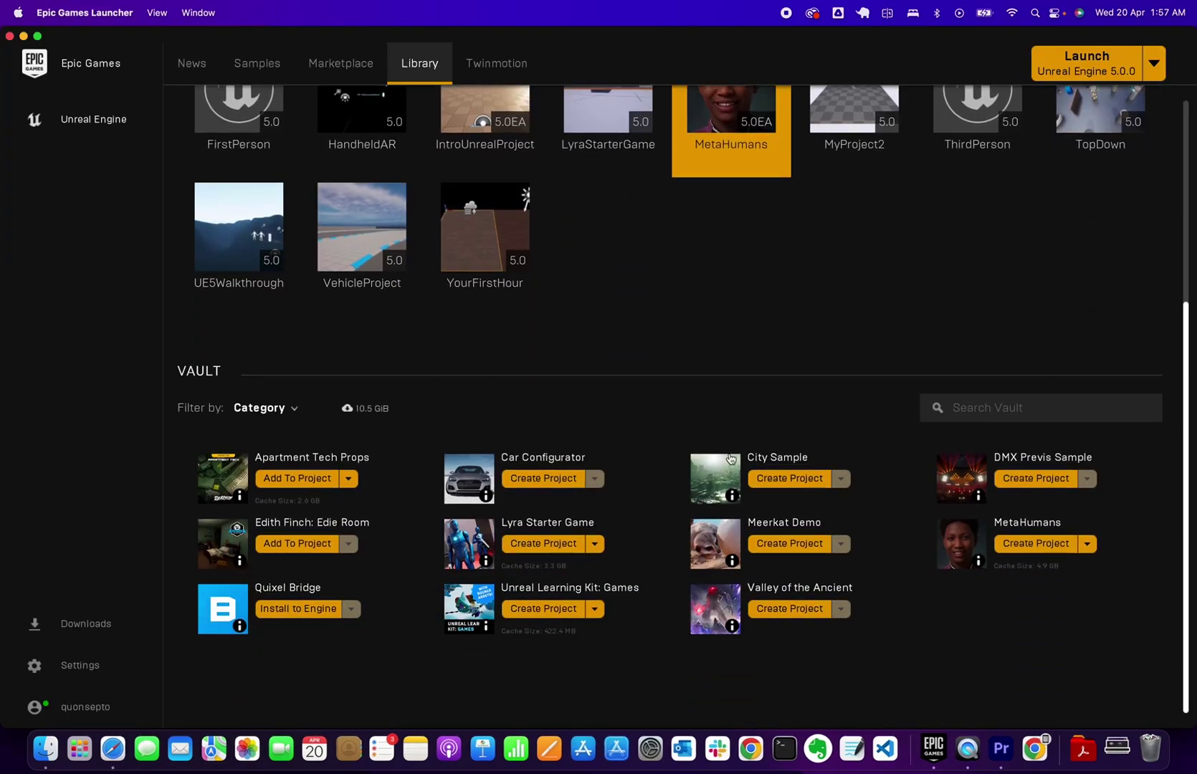
click(763, 478)
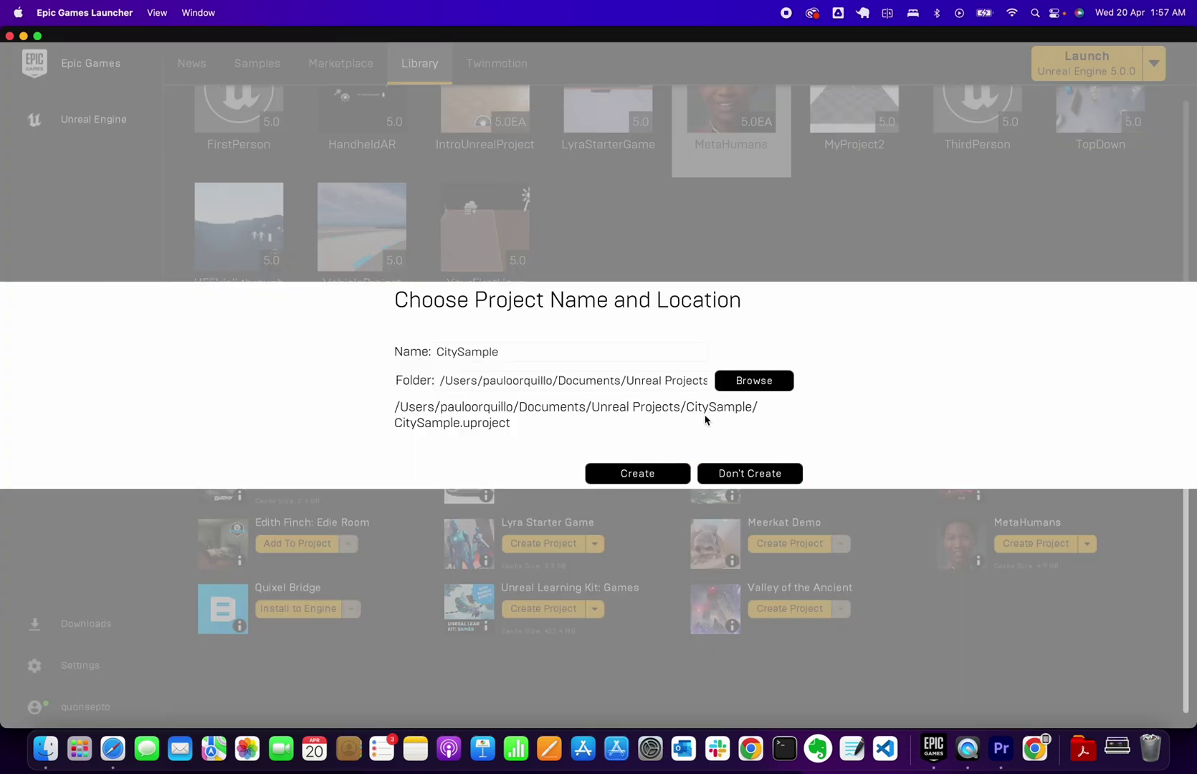
click(667, 480)
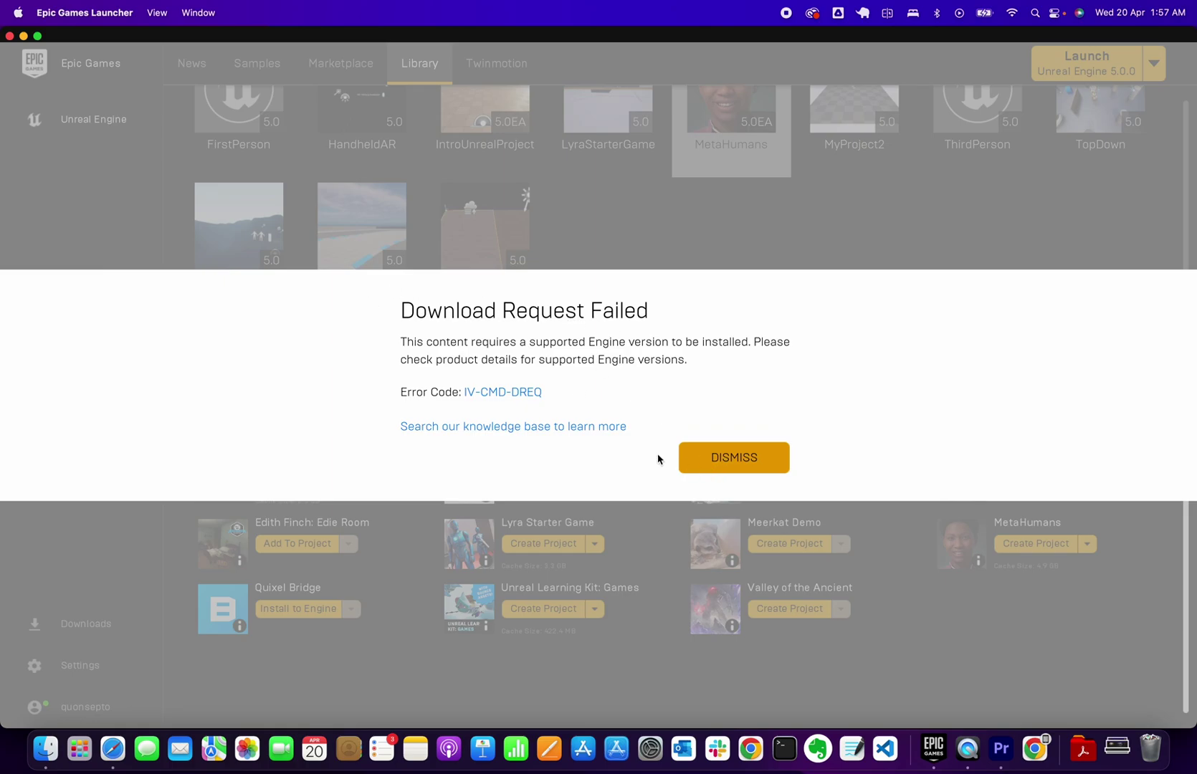
click(737, 463)
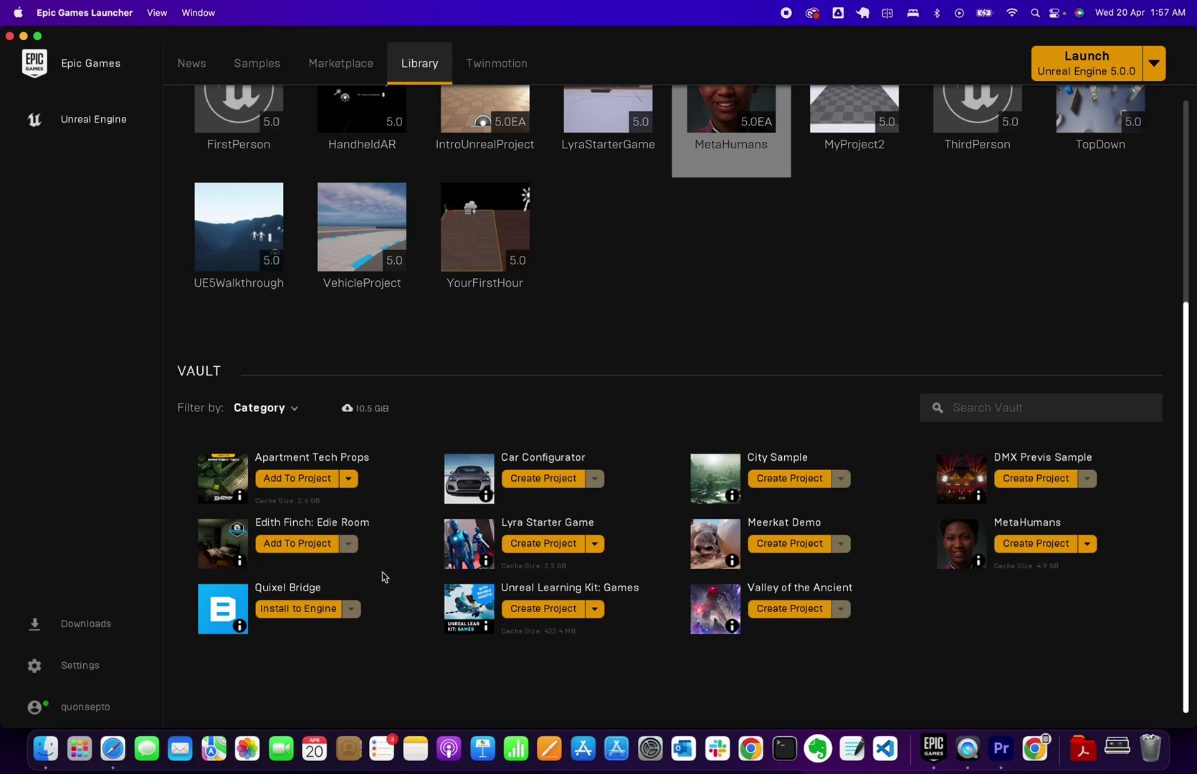
scroll(384, 577, up, 5)
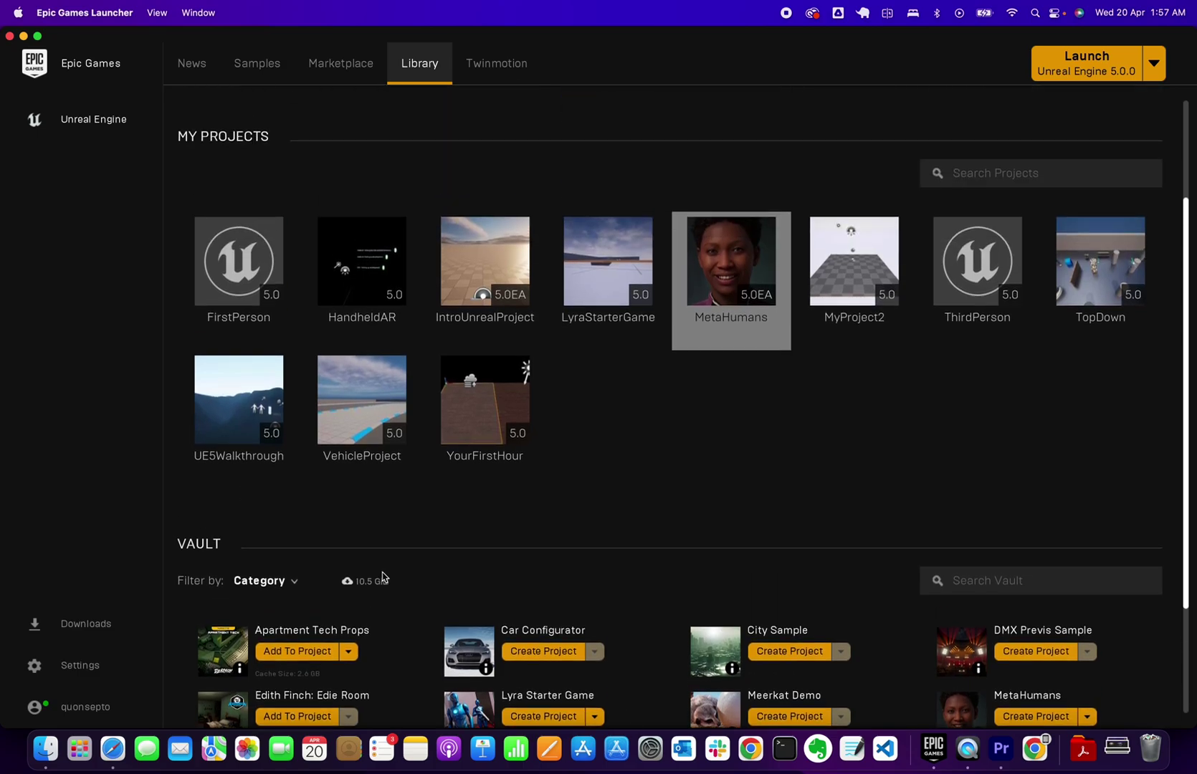